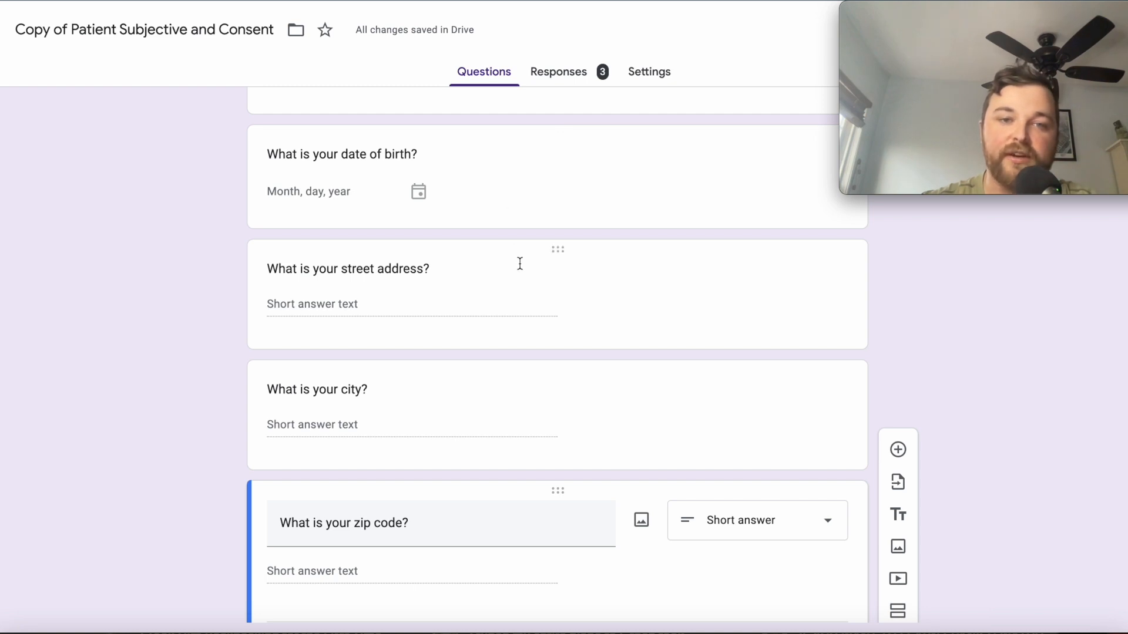
# Review the date of birth, street address, city and zip code questions in the patient form.
pyautogui.scroll(4, 519, 263)
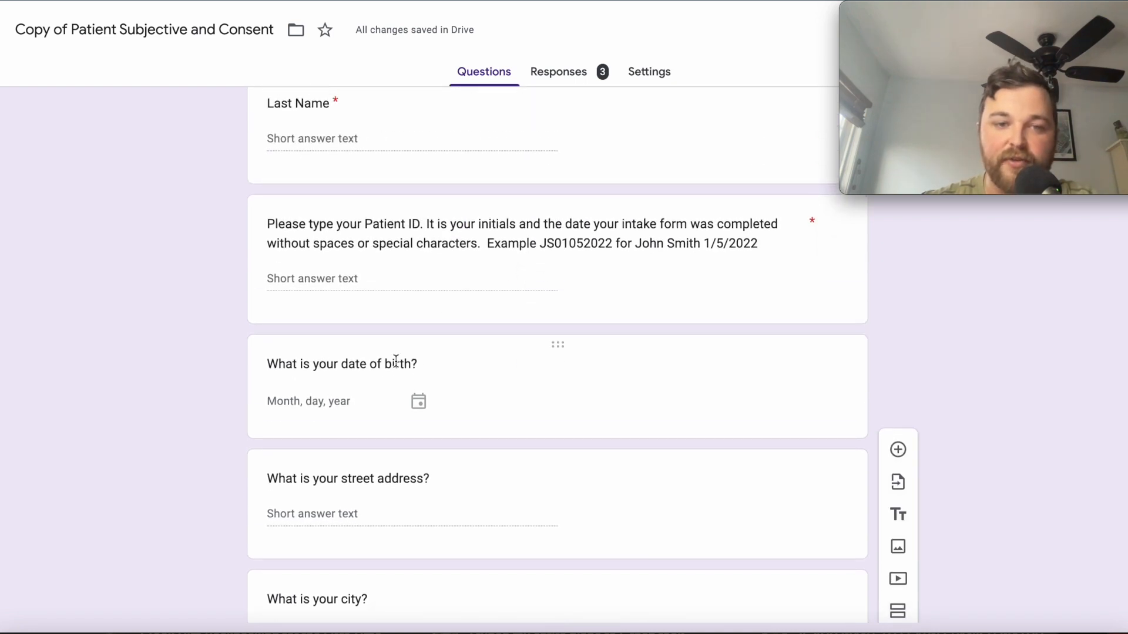
pyautogui.scroll(-2, 396, 364)
pyautogui.scroll(-4, 381, 364)
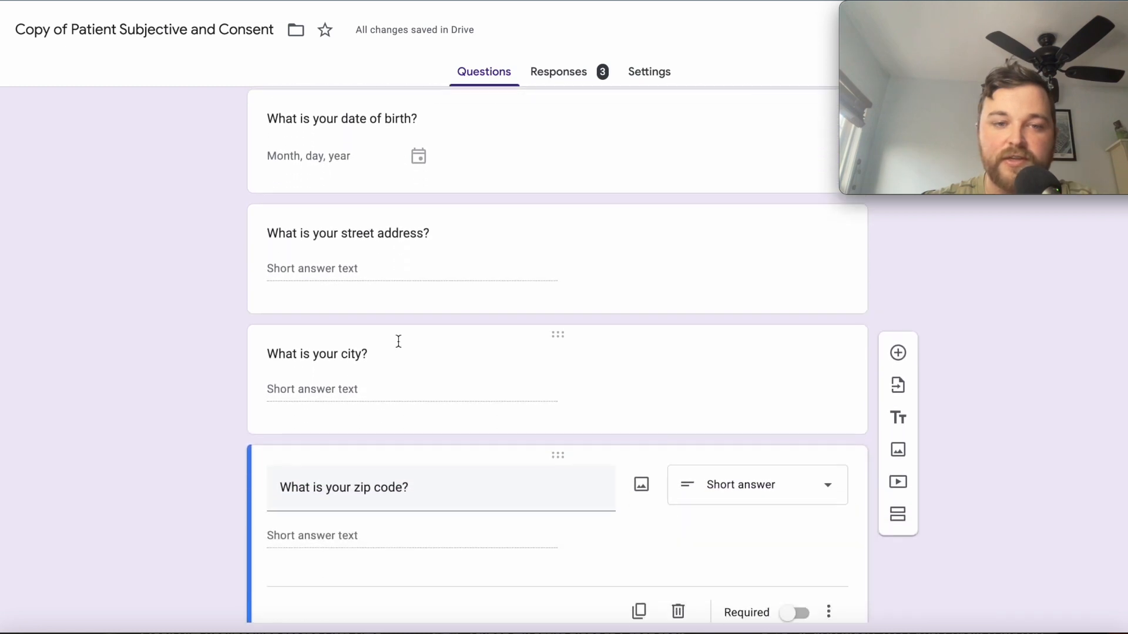
pyautogui.scroll(-1, 381, 351)
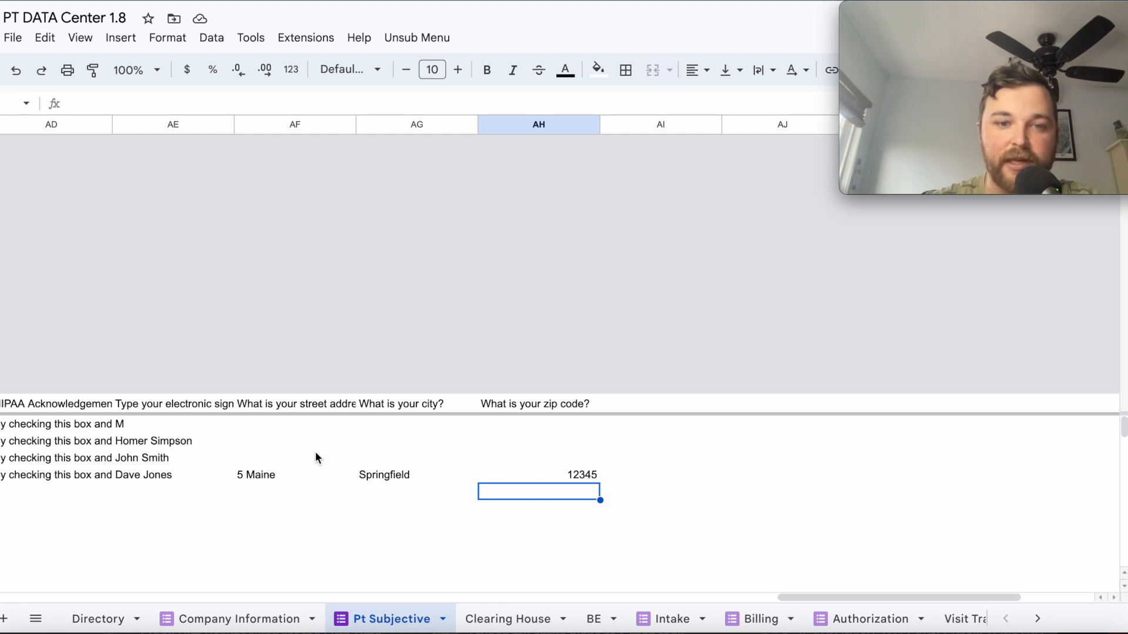
# Switch to the PT DATA Center spreadsheet and compare the Pt Subjective headers for street address, patient ID, date of birth and past medical history.
pyautogui.click(275, 405)
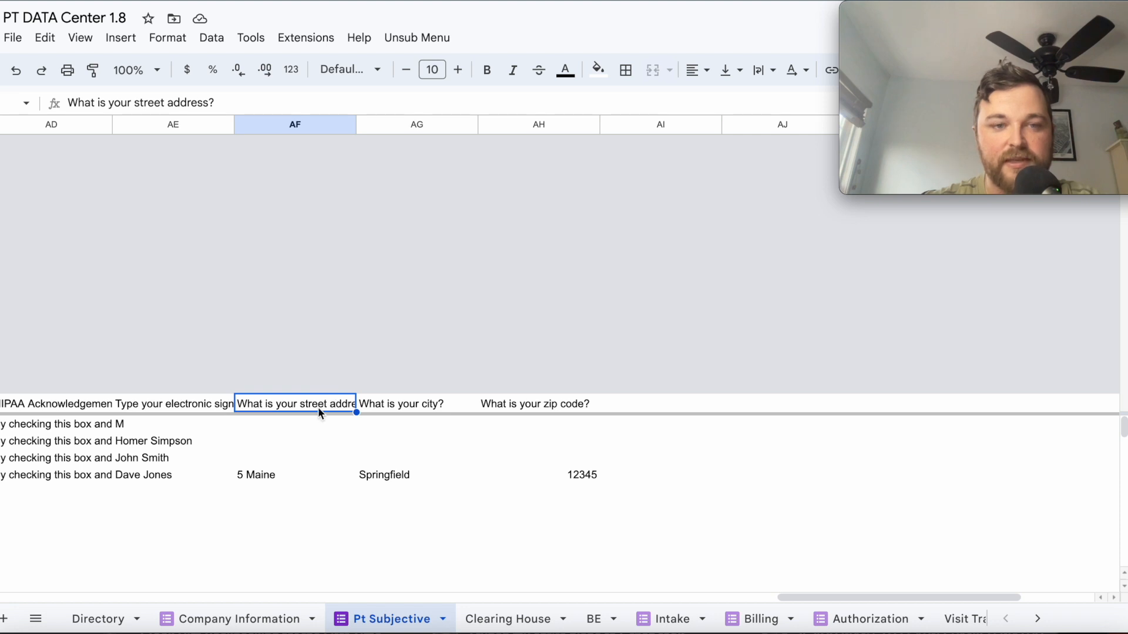
pyautogui.click(344, 440)
pyautogui.hscroll(-15, 346, 440)
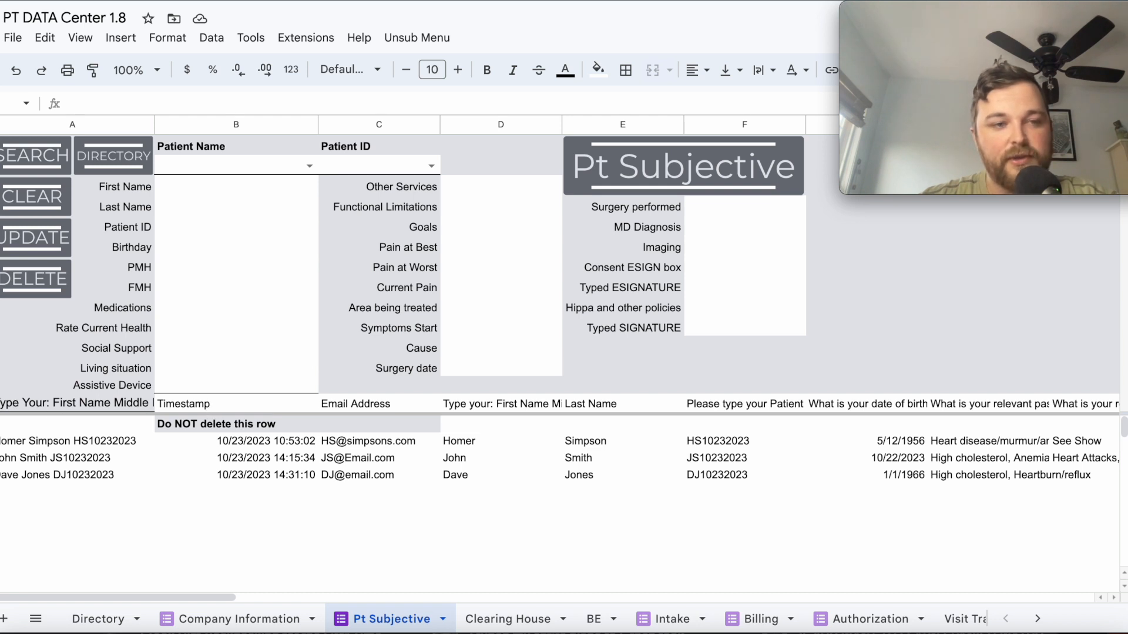
pyautogui.click(0, 403)
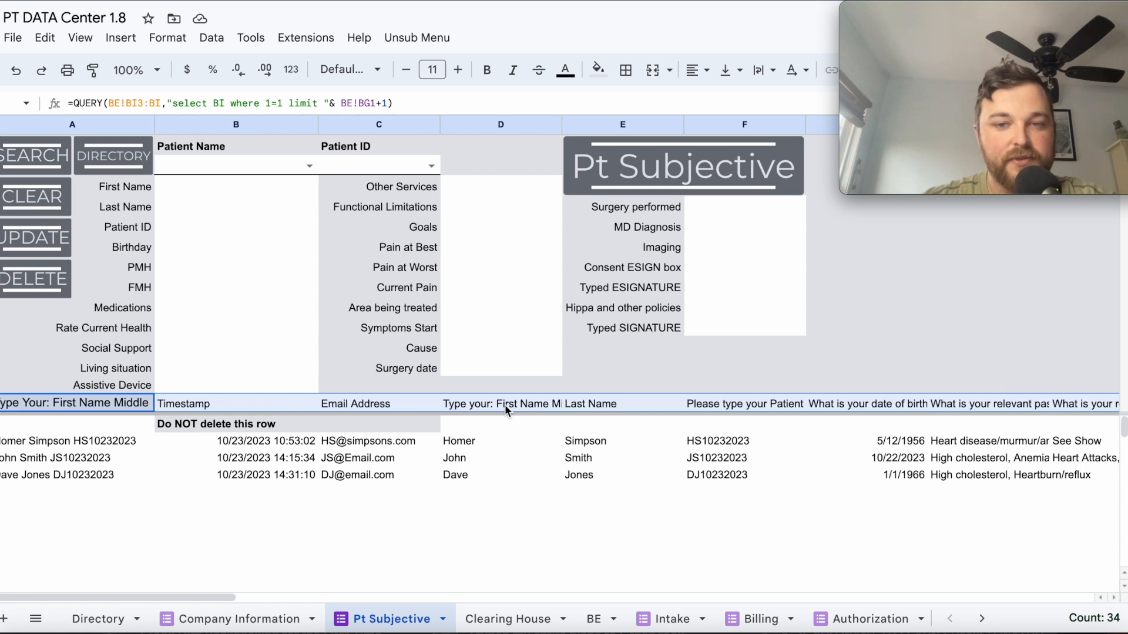
pyautogui.click(696, 405)
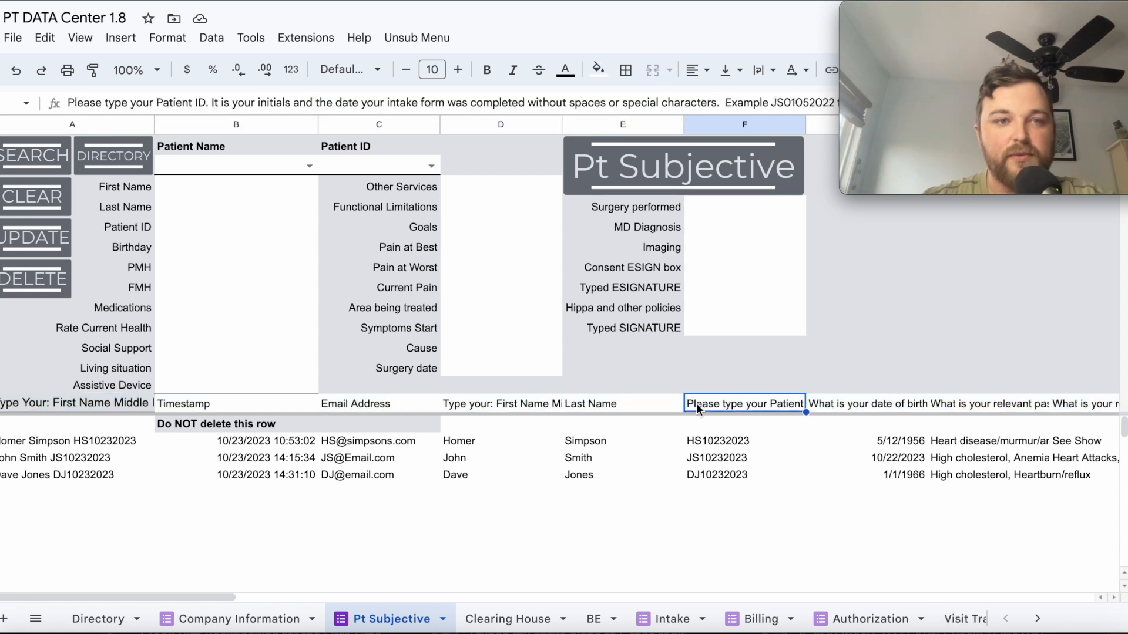
pyautogui.press('Right')
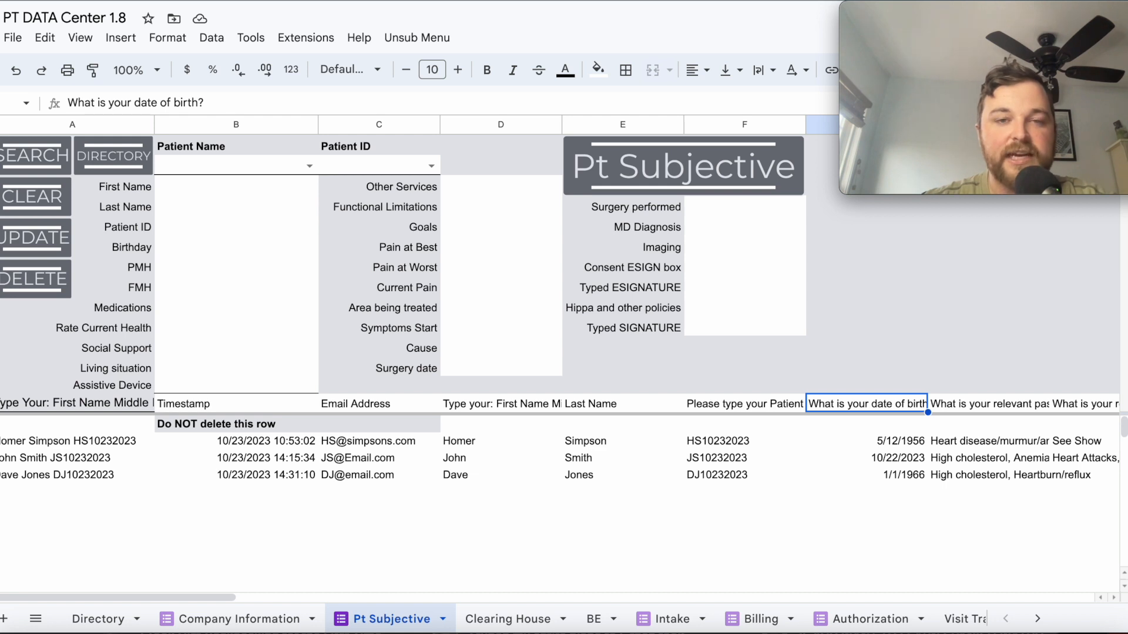
pyautogui.press('Right')
pyautogui.press('Left')
pyautogui.press('Right')
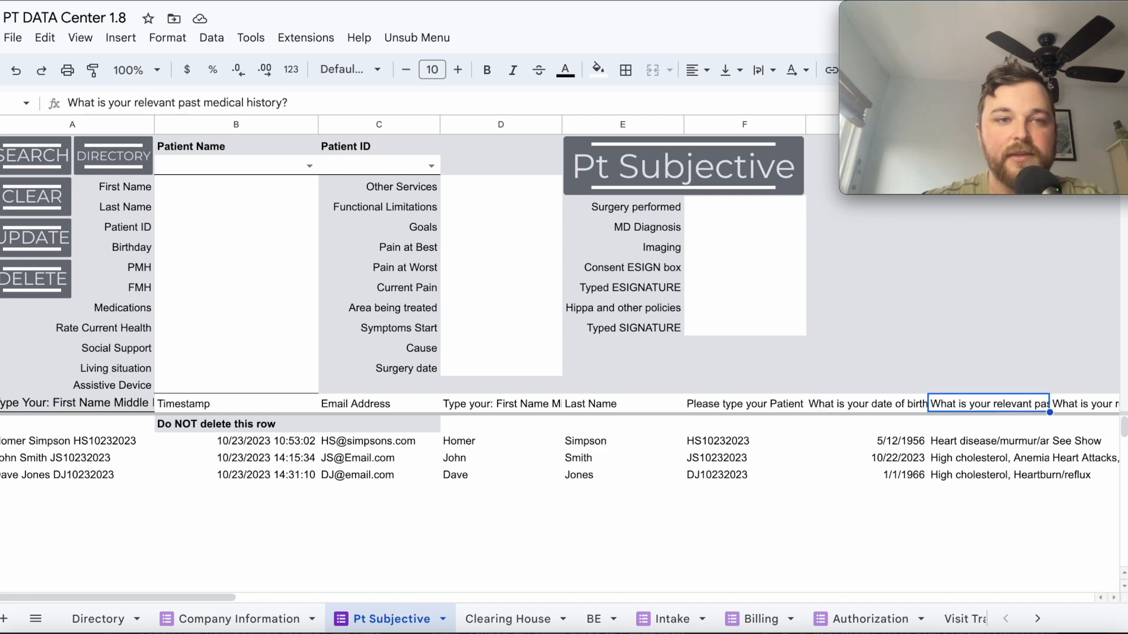
pyautogui.press('Left')
pyautogui.press('Right')
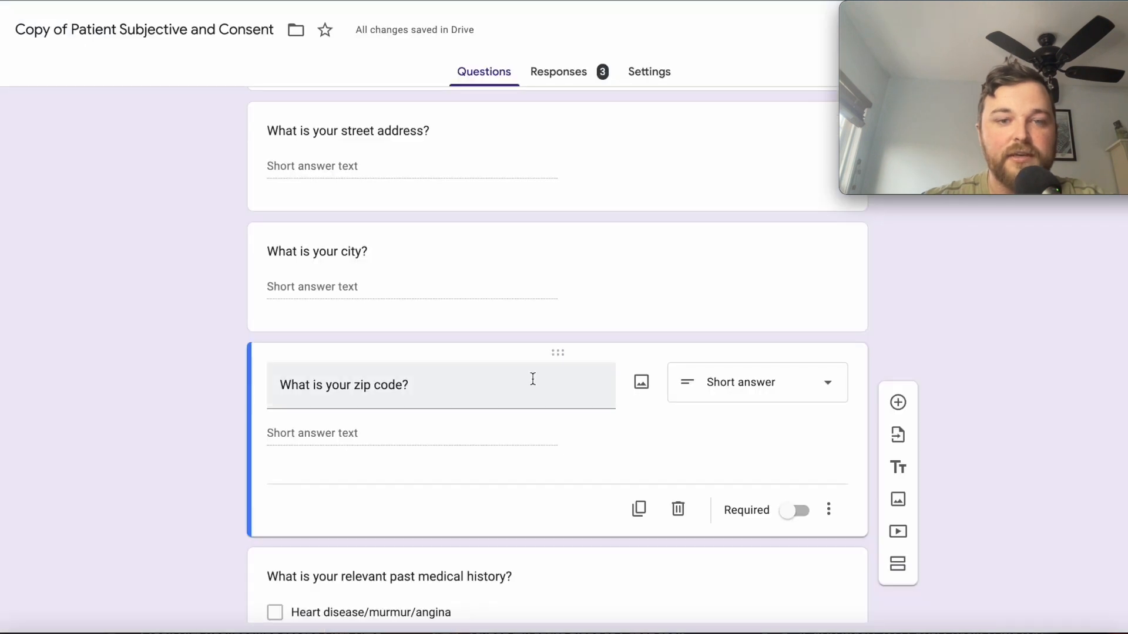
# Switch to the patient form and check the question order around the zip code and past medical history questions.
pyautogui.scroll(-2, 534, 381)
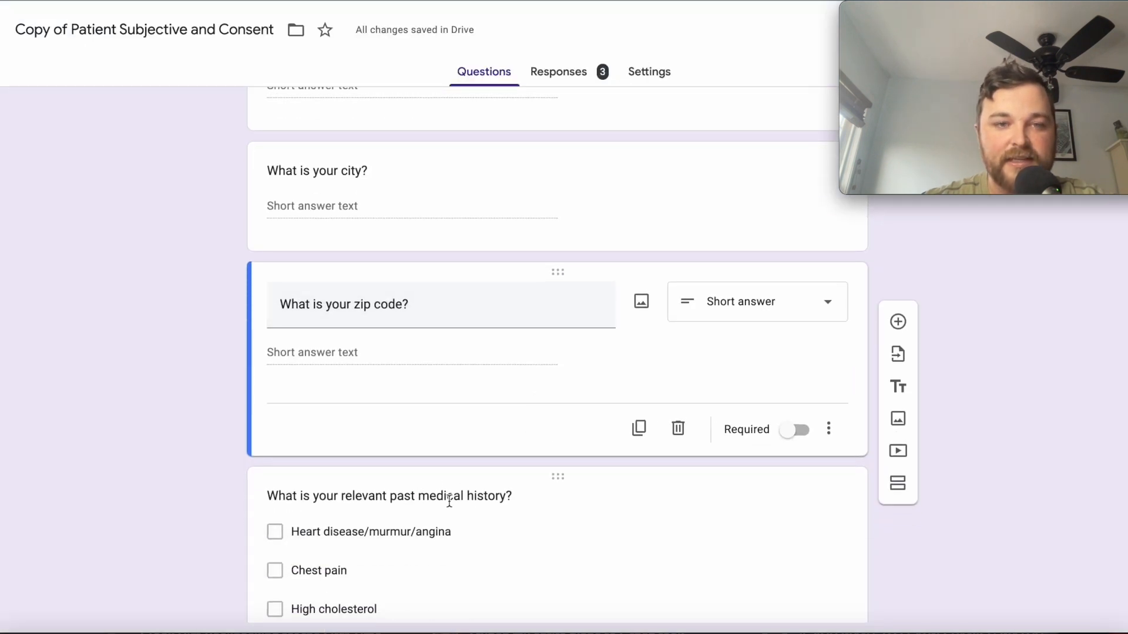
pyautogui.scroll(2, 451, 494)
pyautogui.scroll(2, 447, 297)
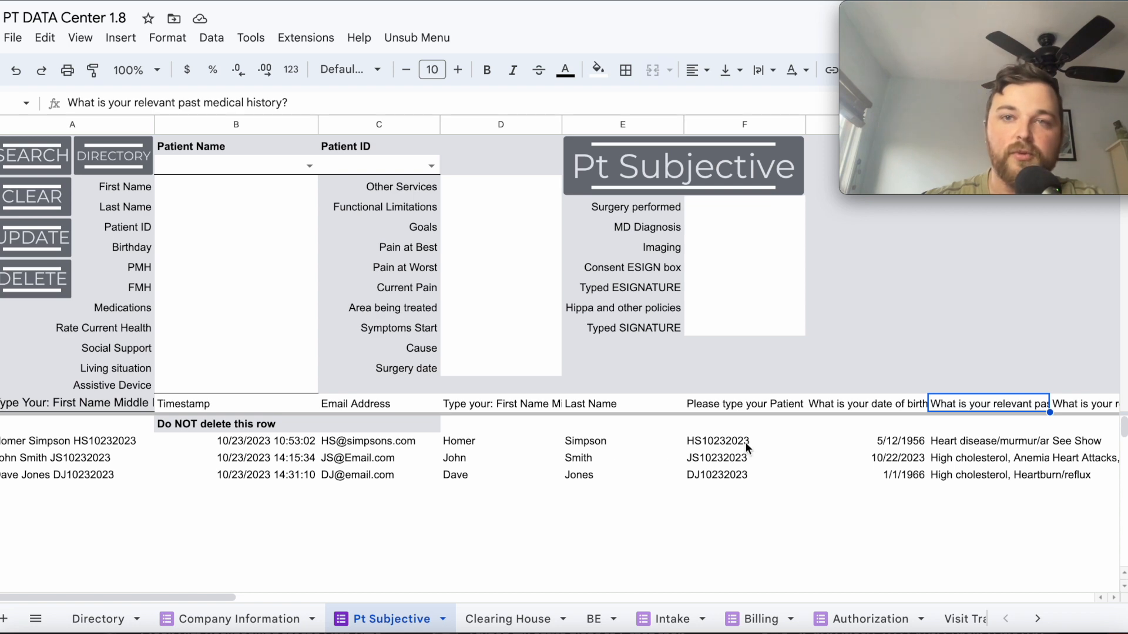
# Switch back to the PT DATA Center spreadsheet and inspect the electronic signature, street address, city and zip code headers.
pyautogui.hscroll(15, 745, 444)
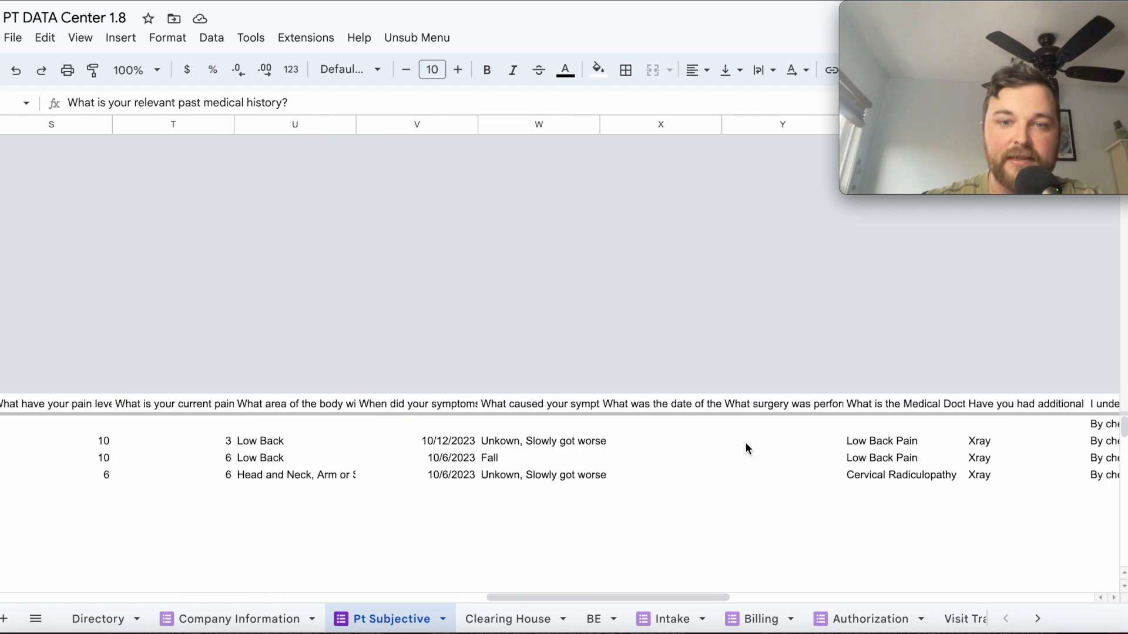
pyautogui.hscroll(3, 529, 439)
pyautogui.hscroll(-1, 529, 439)
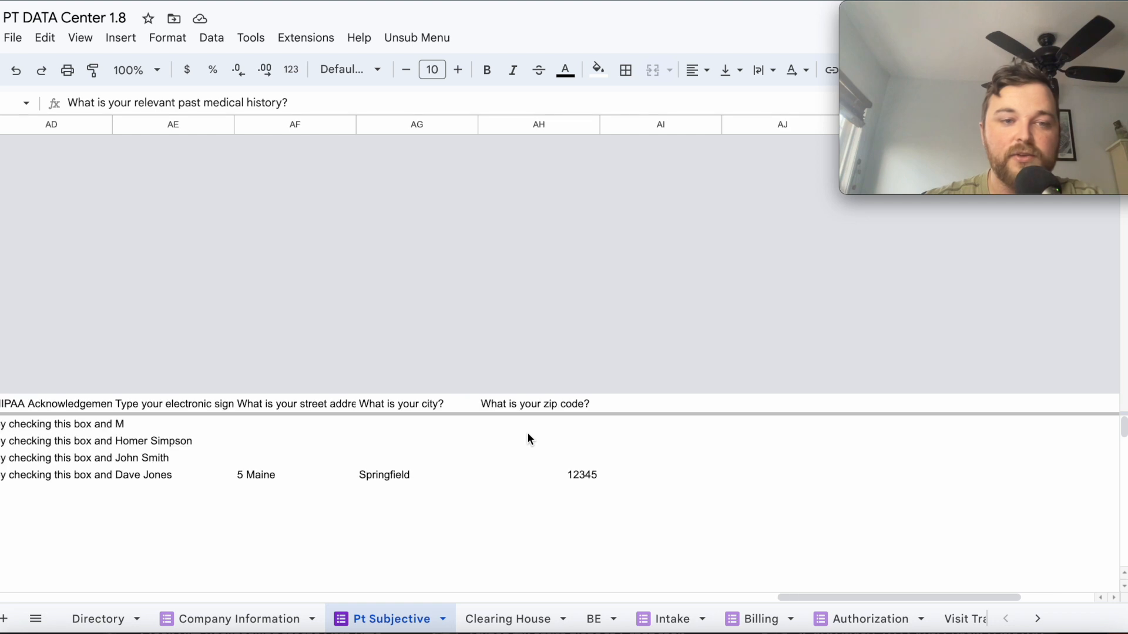
pyautogui.click(214, 404)
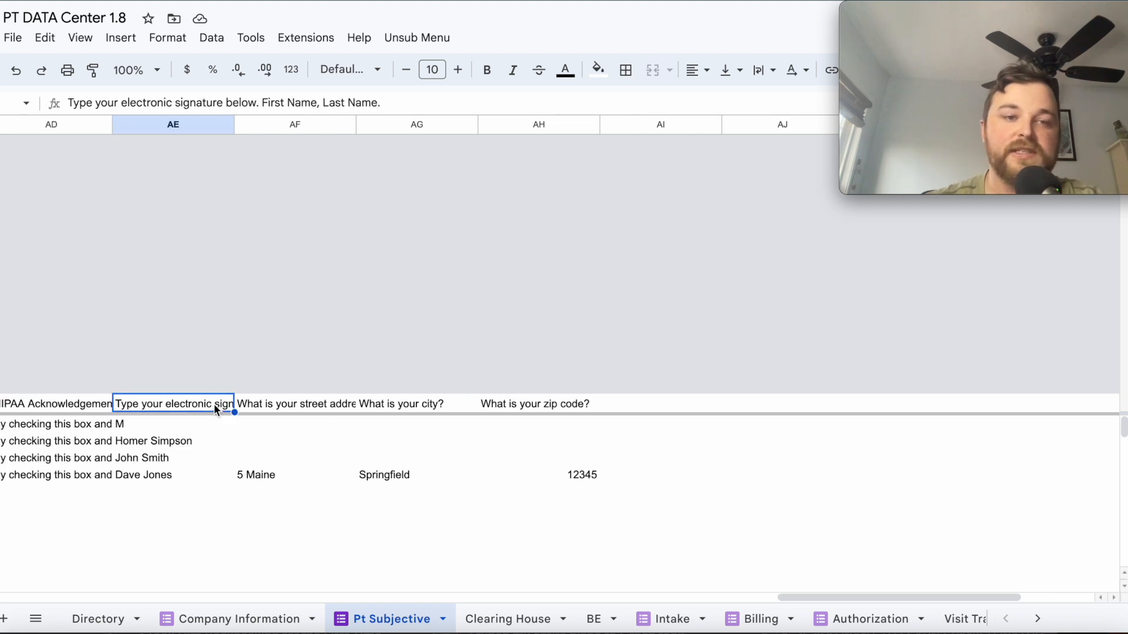
pyautogui.press('Right')
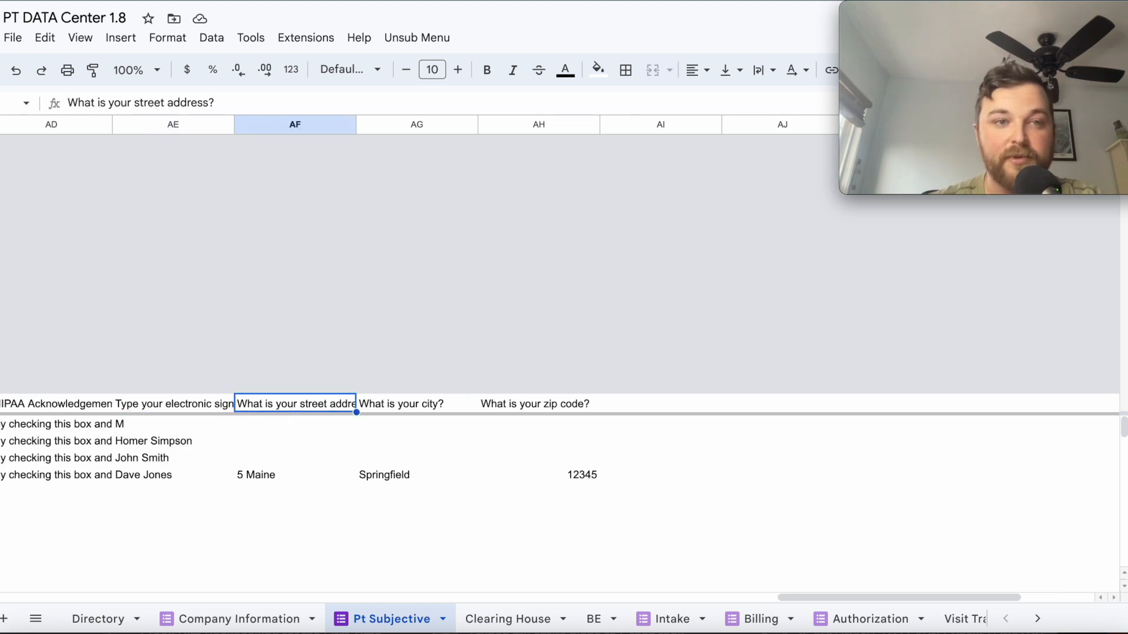
pyautogui.press('Right')
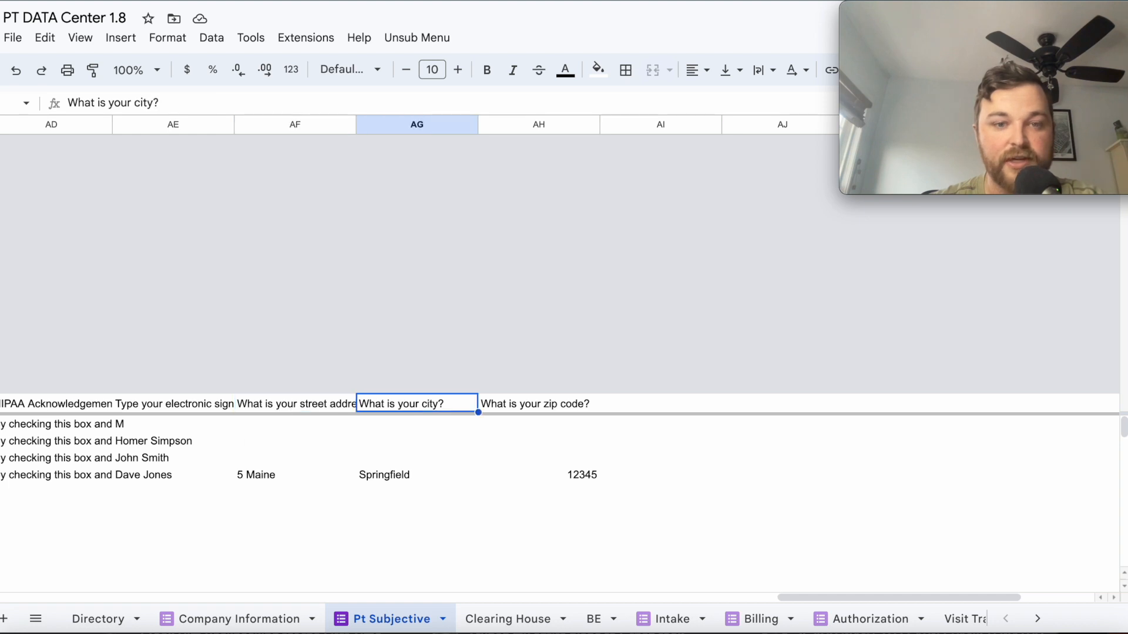
pyautogui.press('Right')
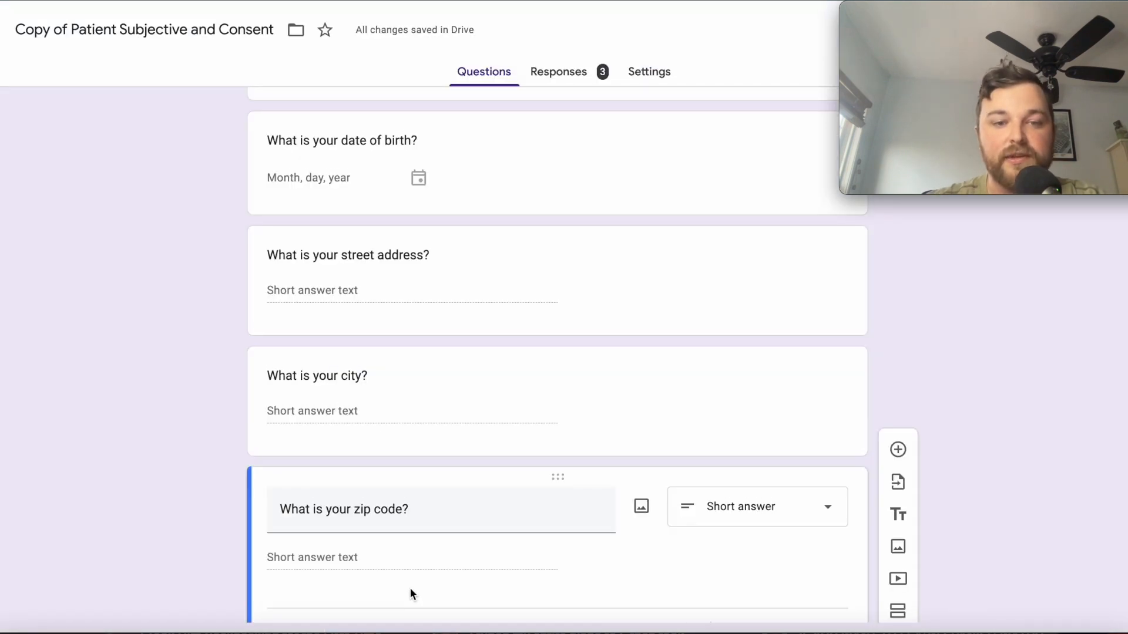
# Switch to the patient form and retitle the past medical history question "How are you feeling?".
pyautogui.scroll(-5, 412, 584)
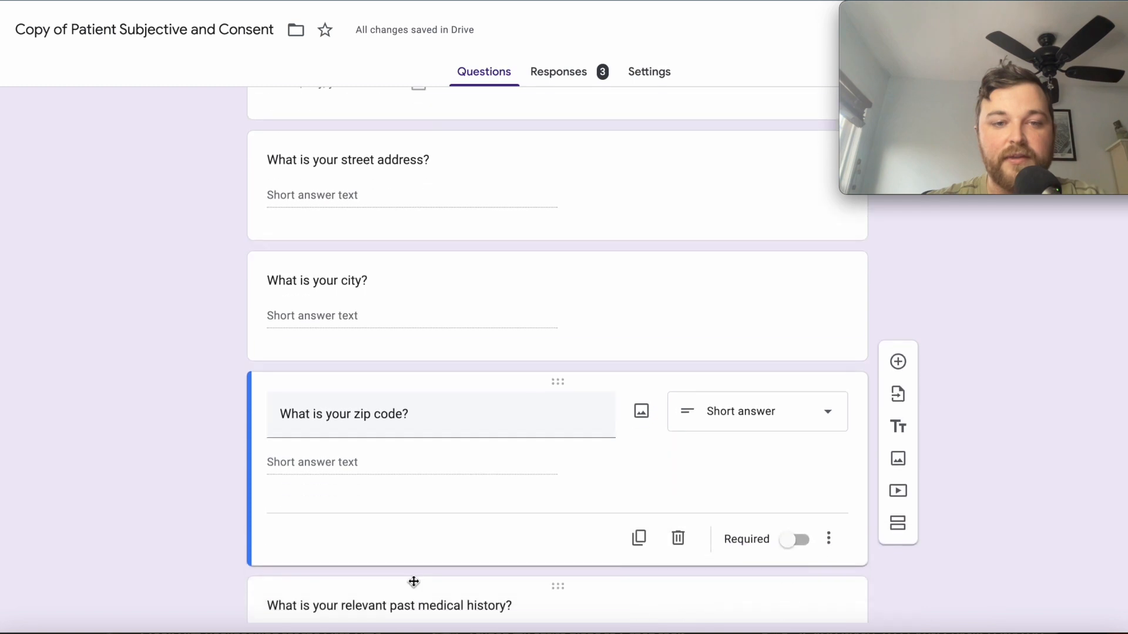
pyautogui.click(415, 376)
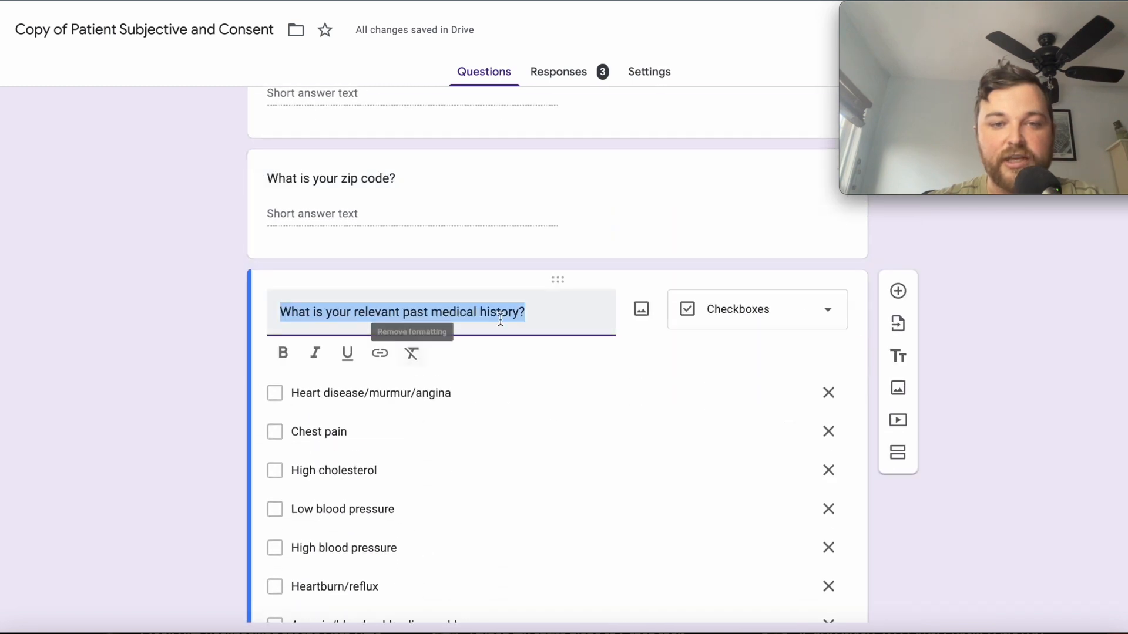
pyautogui.moveTo(539, 315); pyautogui.dragTo(356, 321)
pyautogui.press('BackSpace')
pyautogui.press('BackSpace')
pyautogui.press('BackSpace')
pyautogui.press('BackSpace')
pyautogui.press('BackSpace')
pyautogui.press('BackSpace')
pyautogui.press('BackSpace')
pyautogui.press('BackSpace')
pyautogui.press('BackSpace')
pyautogui.press('BackSpace')
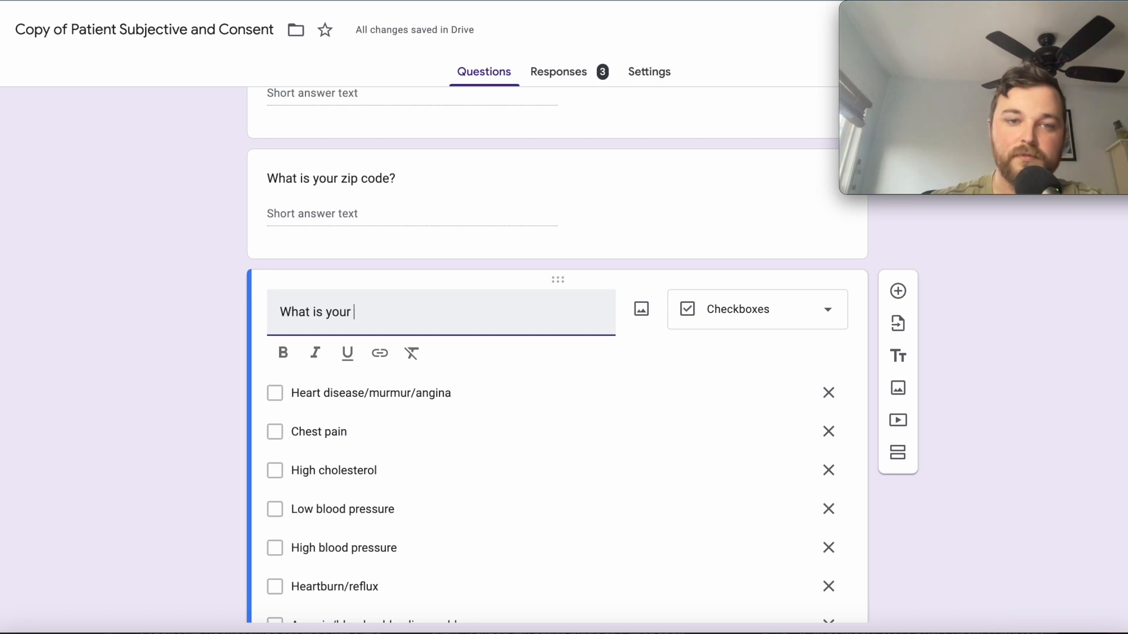
pyautogui.press('BackSpace')
pyautogui.press('BackSpace')
pyautogui.press('BackSpace')
pyautogui.press('BackSpace')
pyautogui.press('BackSpace')
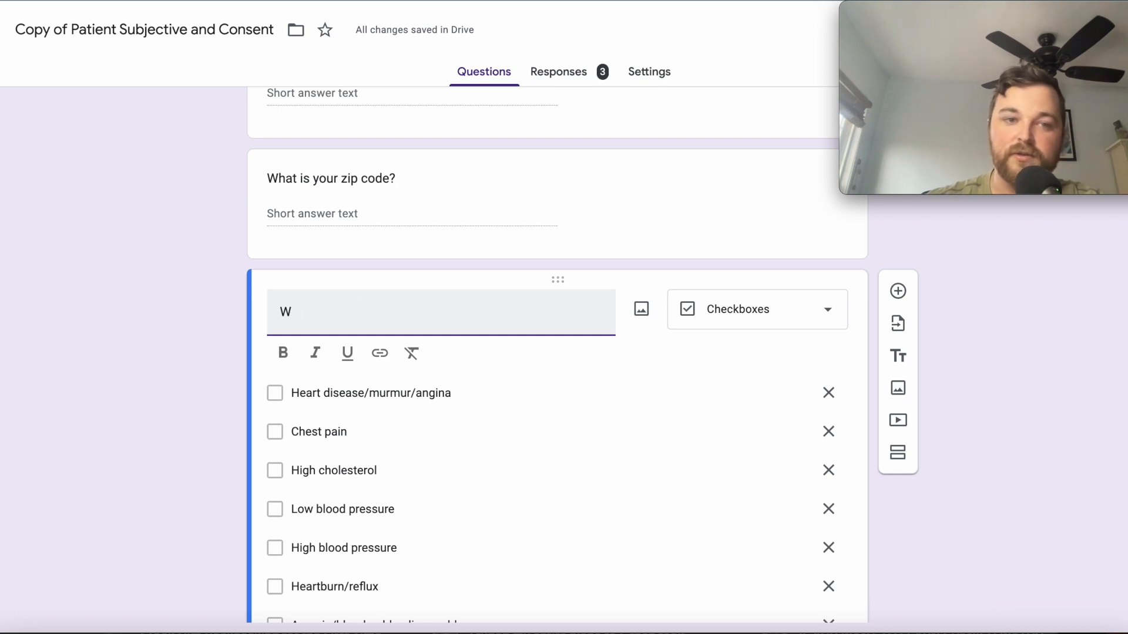
pyautogui.write('How are you feeling?')
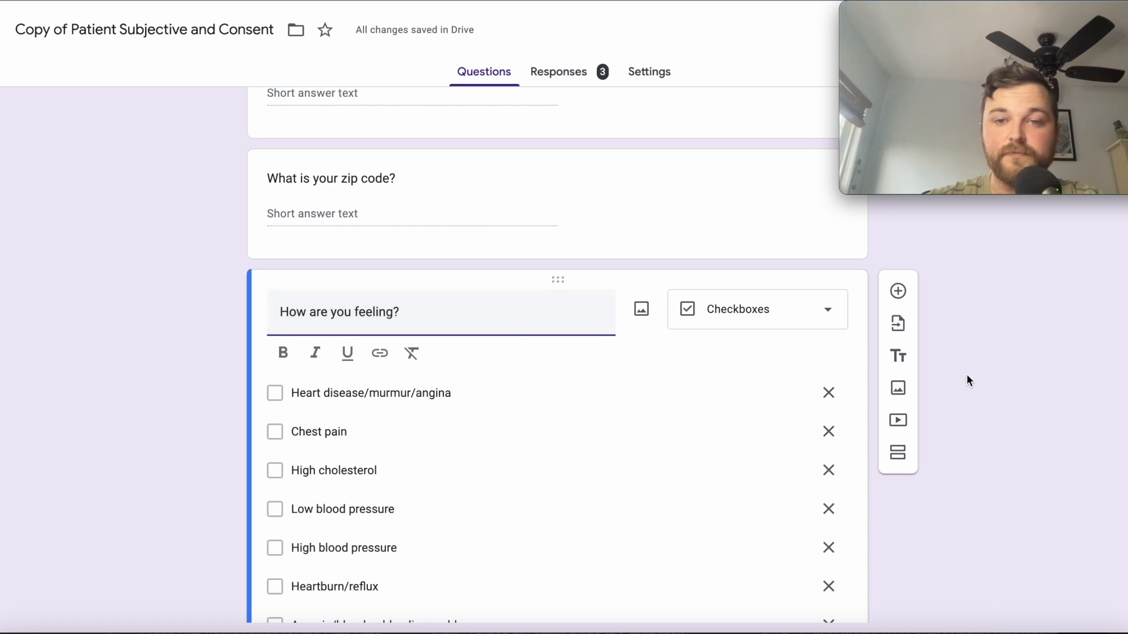
pyautogui.click(1027, 390)
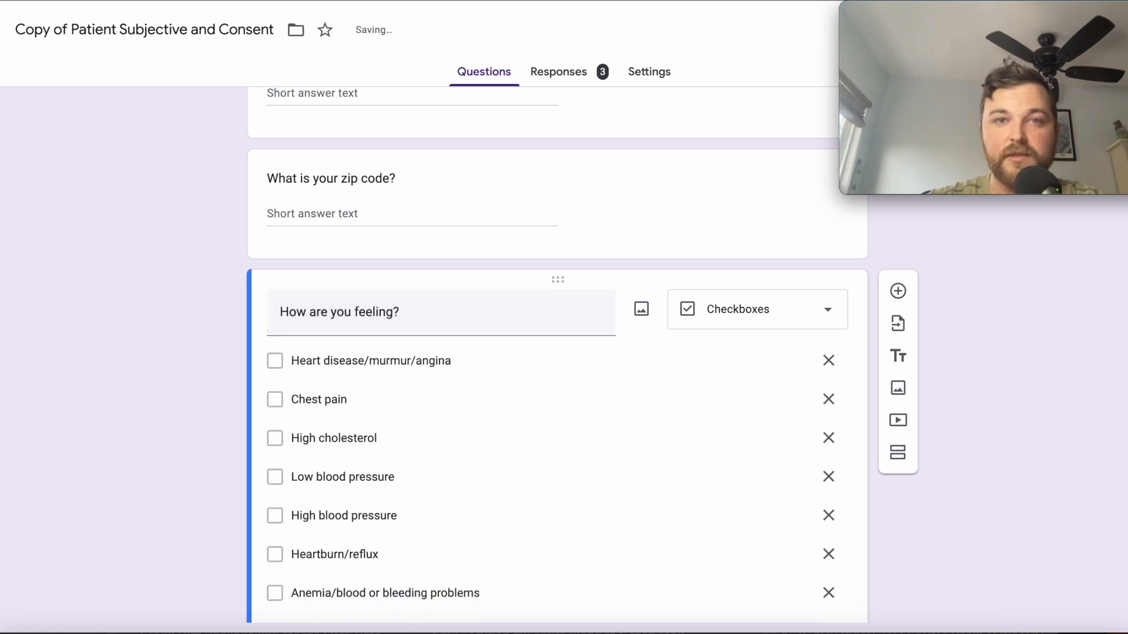
# Switch to the PT DATA Center spreadsheet and check the header in column H against the retitled form question.
pyautogui.click(640, 1)
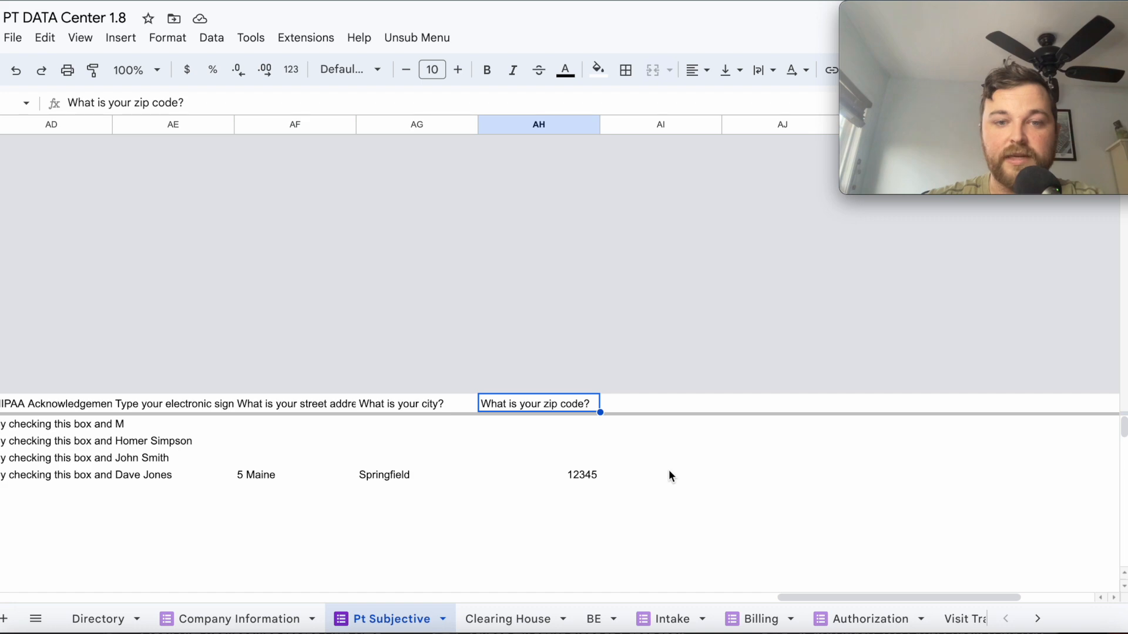
pyautogui.hscroll(-15, 512, 403)
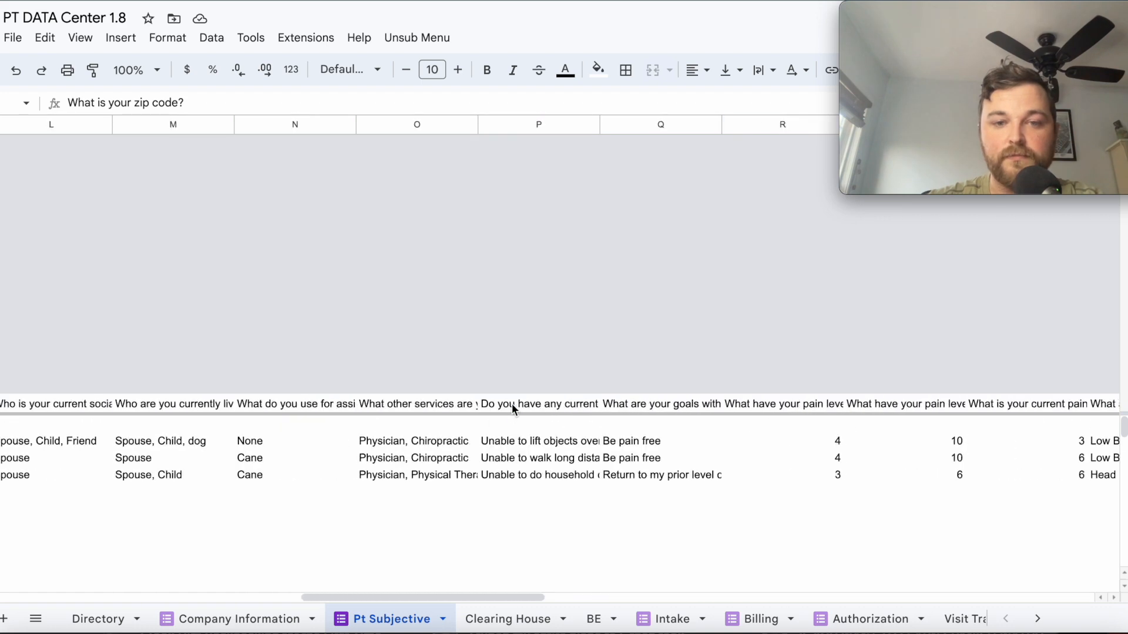
pyautogui.hscroll(3, 512, 404)
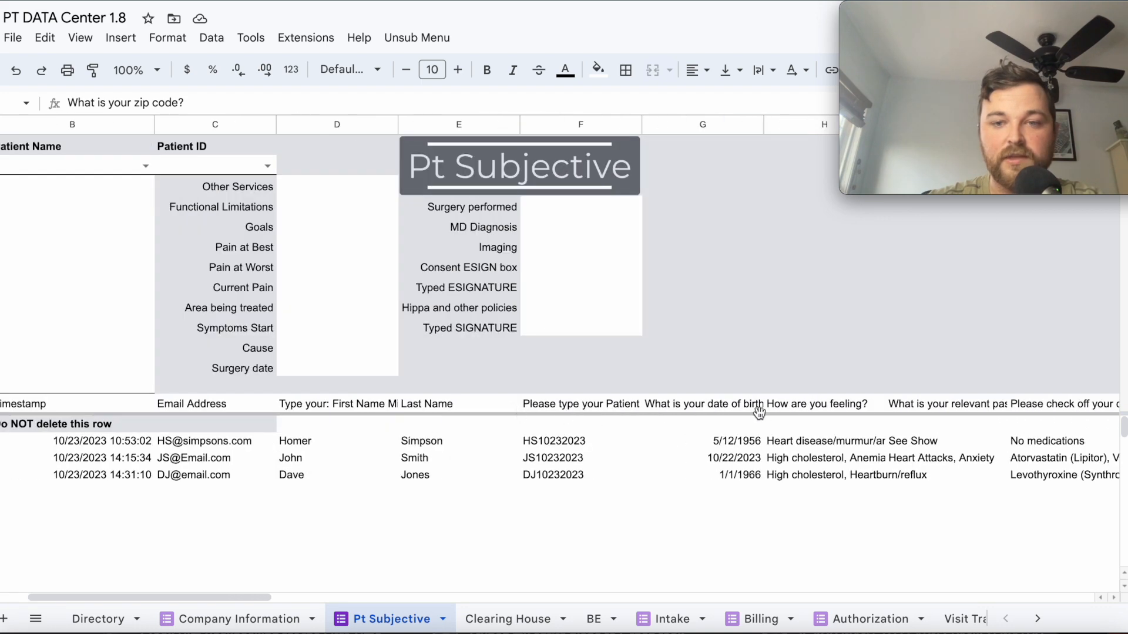
pyautogui.click(780, 410)
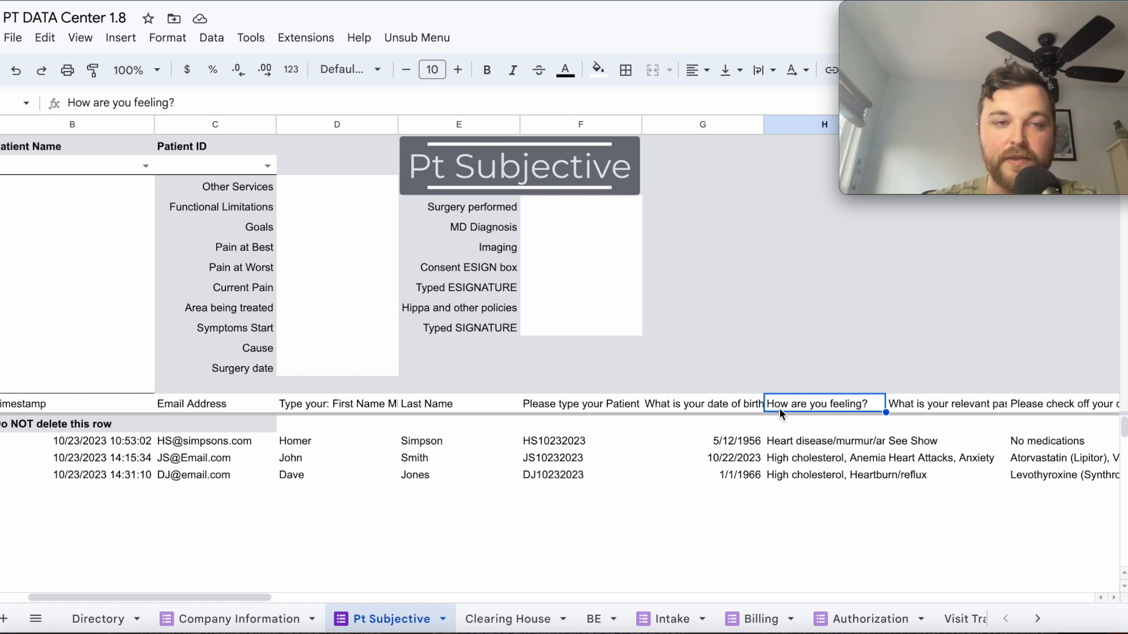
pyautogui.press('Left')
pyautogui.press('Right')
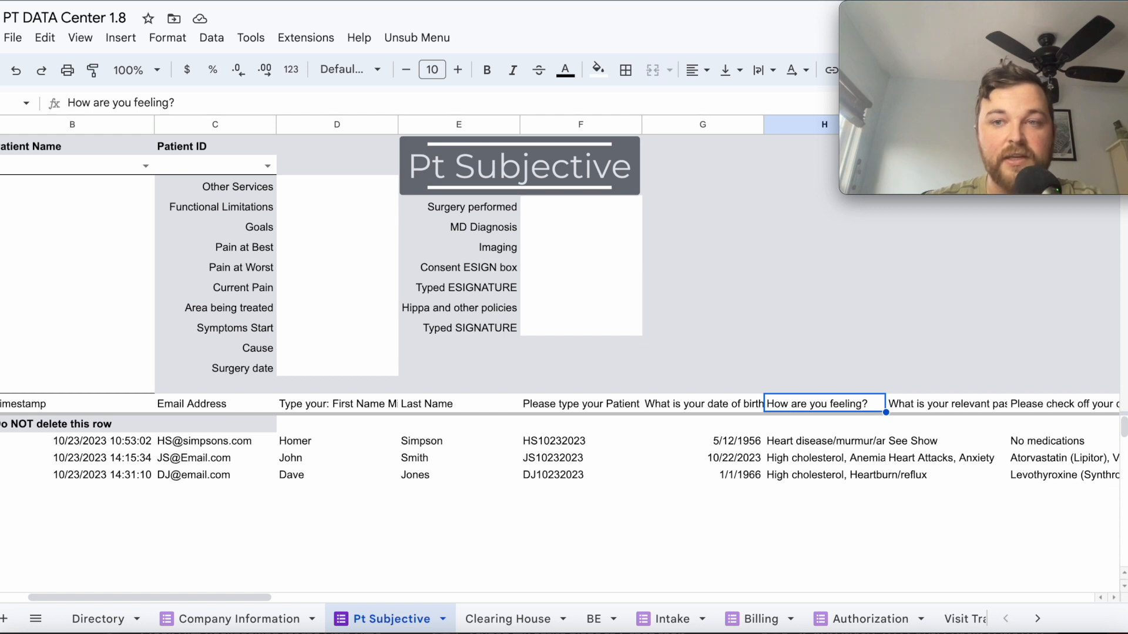
# Step through the Pt Subjective header row from column I to the zip code header in column AH.
pyautogui.press('Right')
pyautogui.press('Right')
pyautogui.press('Right')
pyautogui.press('Right')
pyautogui.press('Right')
pyautogui.press('Right')
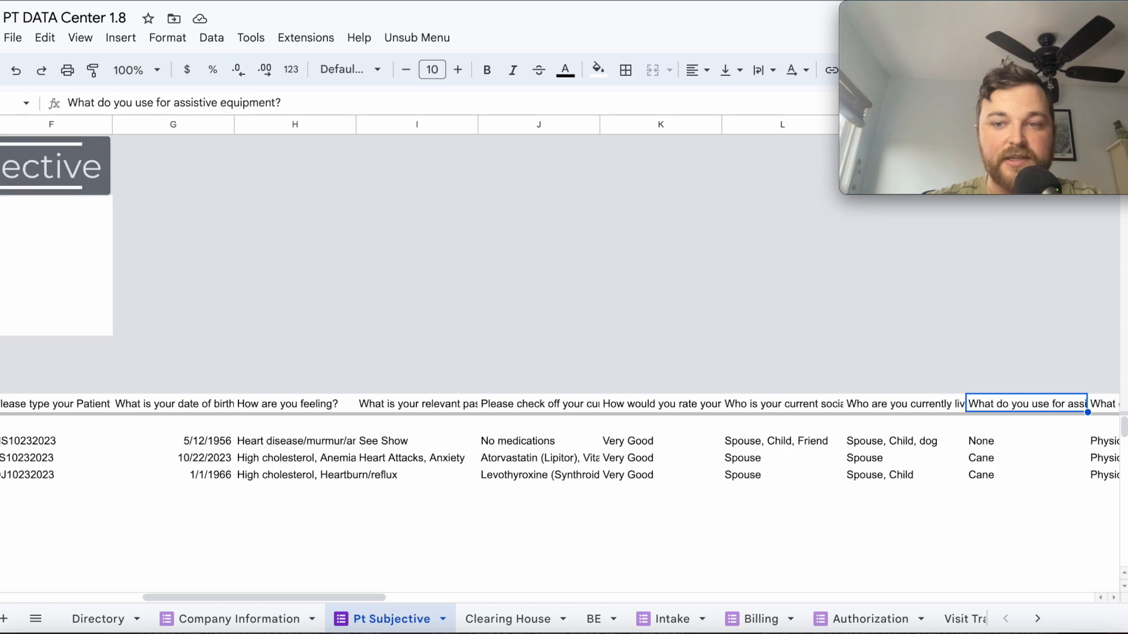
pyautogui.press('Right')
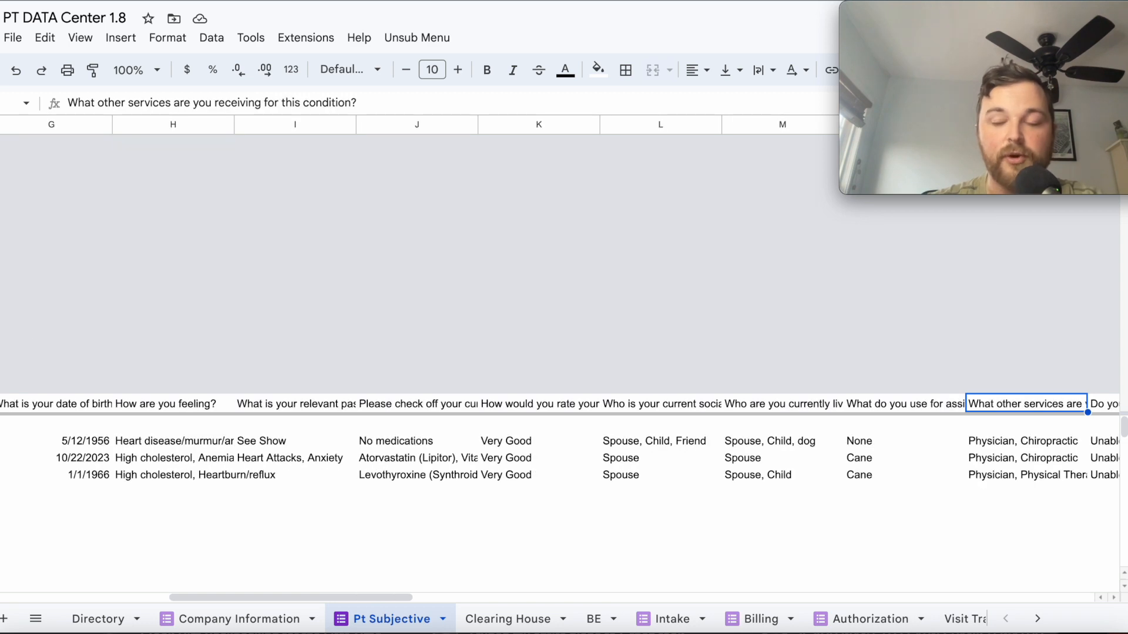
pyautogui.press('Right')
pyautogui.press('Right')
pyautogui.press('Right')
pyautogui.press('Right')
pyautogui.press('Right')
pyautogui.press('Right')
pyautogui.press('Right')
pyautogui.press('Right')
pyautogui.press('Right')
pyautogui.press('Right')
pyautogui.press('Right')
pyautogui.press('Right')
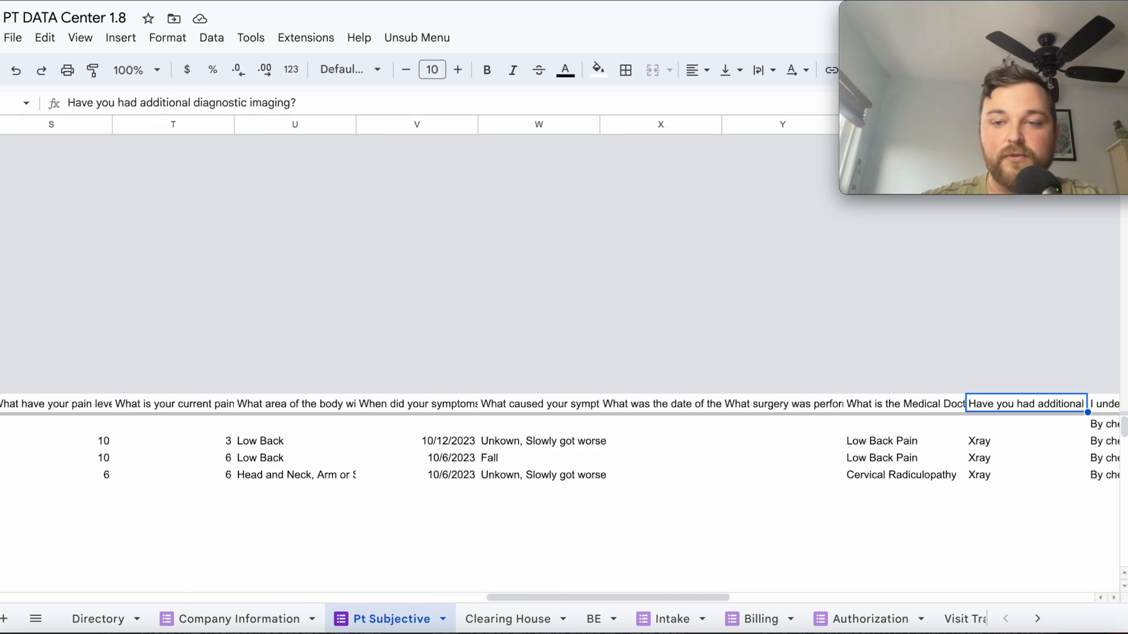
pyautogui.press('Right')
pyautogui.press('Right')
pyautogui.press('Right')
pyautogui.press('Right')
pyautogui.press('Right')
pyautogui.press('Right')
pyautogui.press('Right')
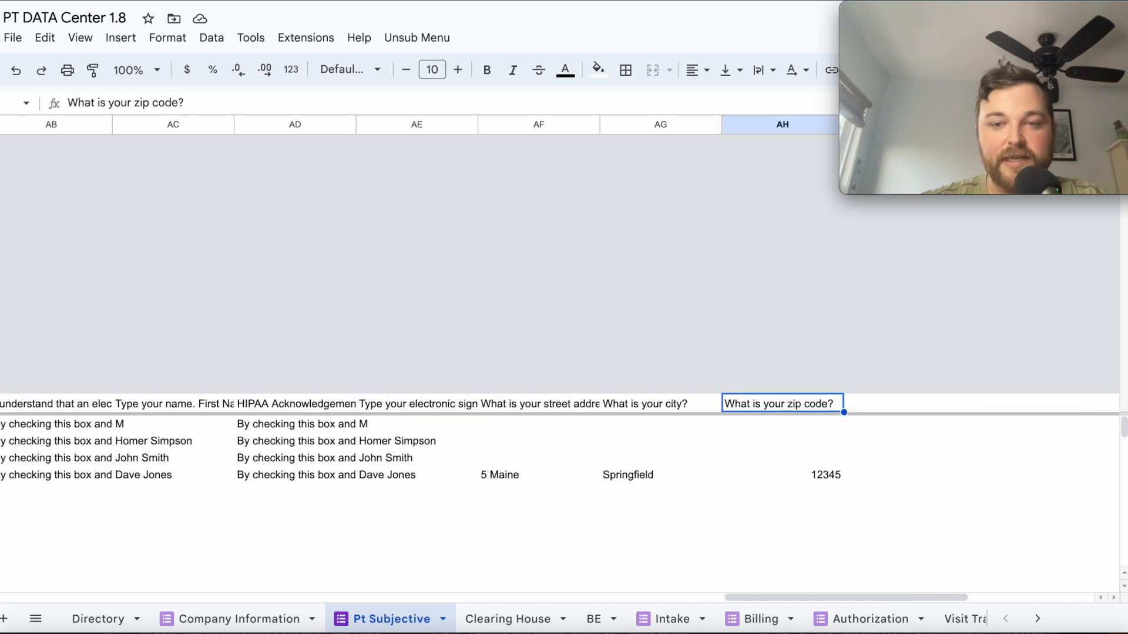
# Examine the street address, city and zip code headers in columns AF to AH.
pyautogui.press('Left')
pyautogui.press('Left')
pyautogui.press('Right')
pyautogui.press('Right')
pyautogui.press('Left')
pyautogui.press('Left')
pyautogui.press('Right')
pyautogui.press('Right')
pyautogui.press('Left')
pyautogui.press('Left')
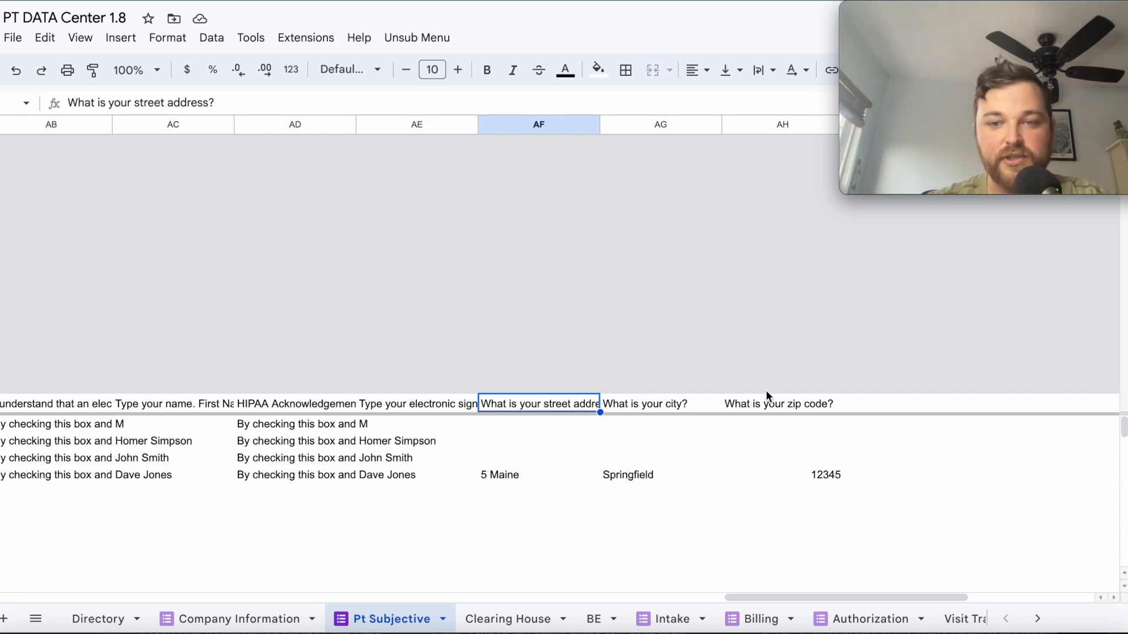
# Open the Form2PDF sheet and look over its numbered placeholders and the form answers beside them.
pyautogui.scroll(-5, 593, 619)
pyautogui.click(745, 615)
pyautogui.scroll(10, 312, 323)
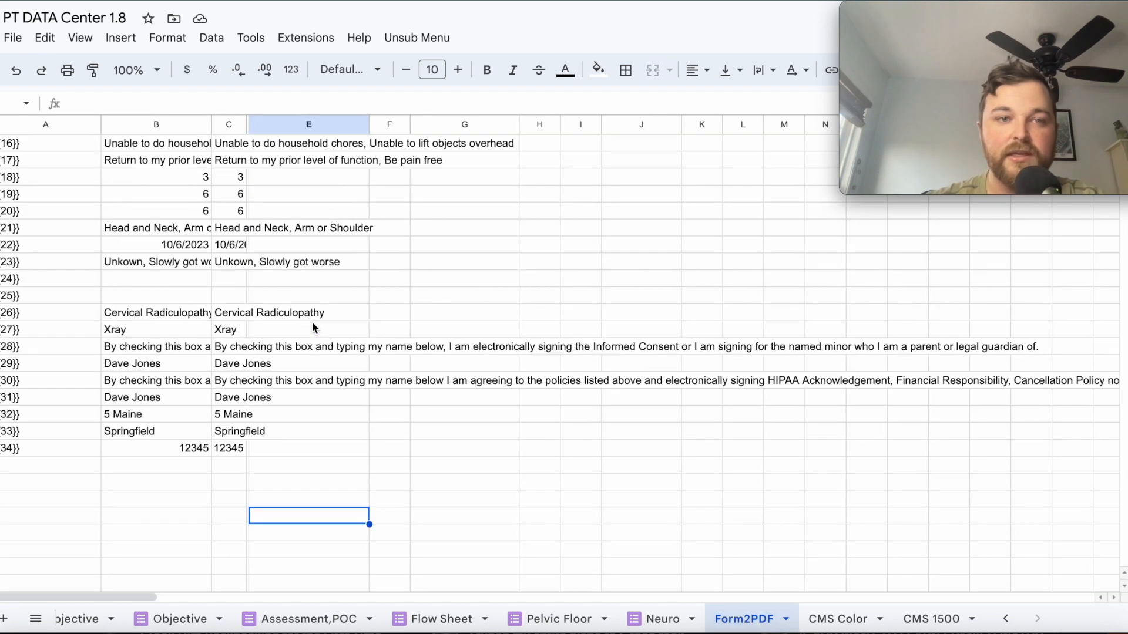
# Inspect the Form2PDF formulas in columns B and C, and look at the last numbered placeholders through row 34.
pyautogui.click(156, 202)
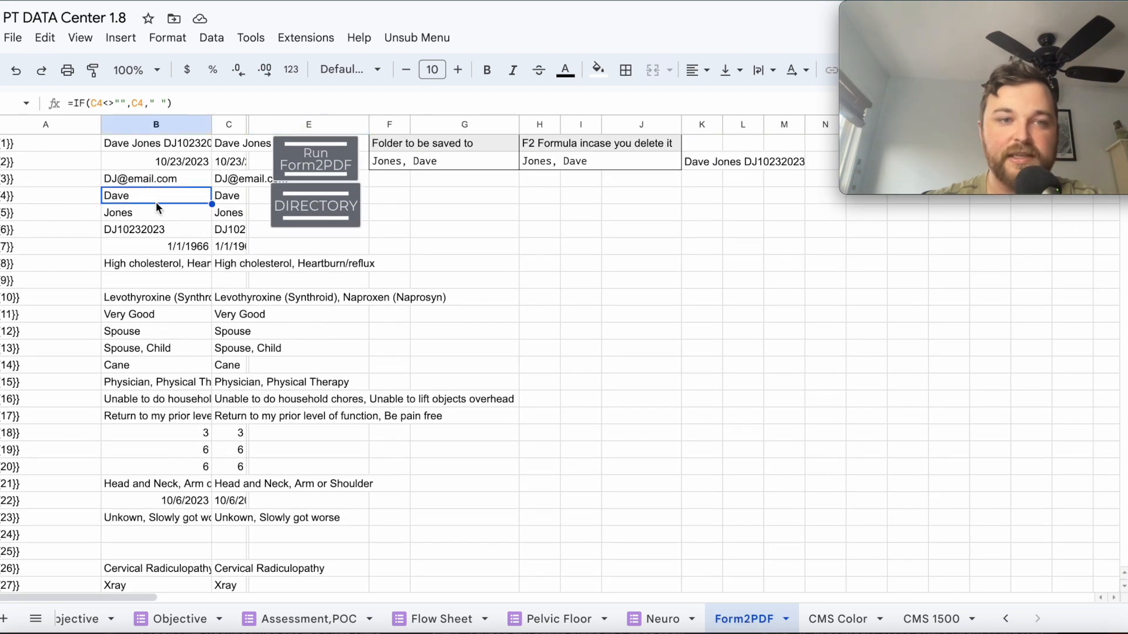
pyautogui.press('Right')
pyautogui.press('Down')
pyautogui.press('Down')
pyautogui.press('Down')
pyautogui.press('Down')
pyautogui.press('Down')
pyautogui.press('Down')
pyautogui.press('Down')
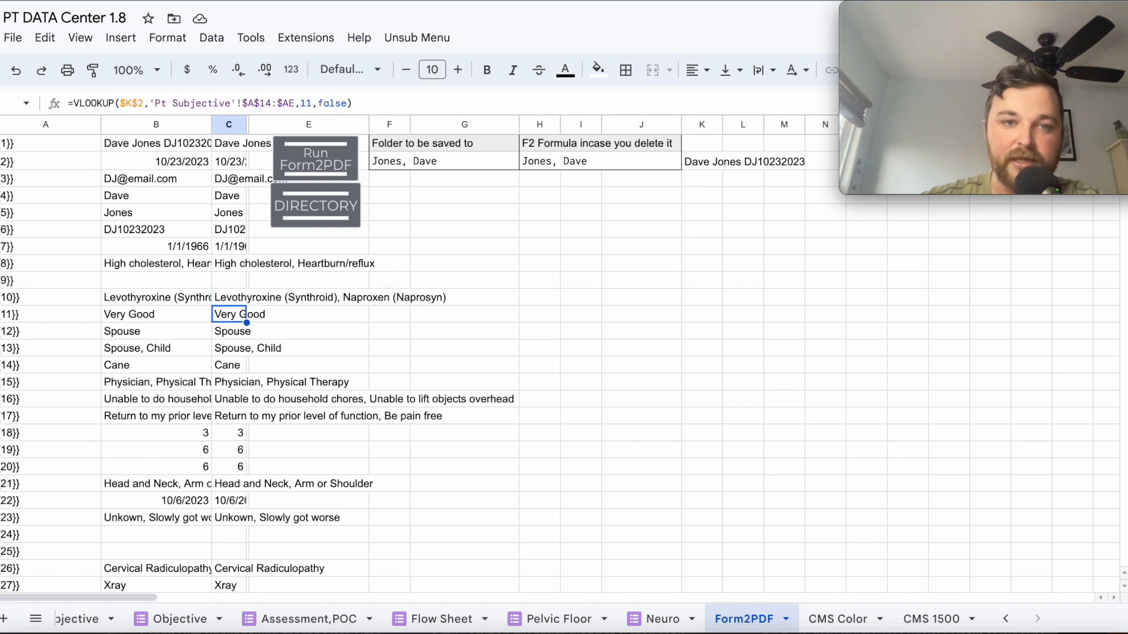
pyautogui.scroll(-3, 130, 231)
pyautogui.scroll(-3, 179, 380)
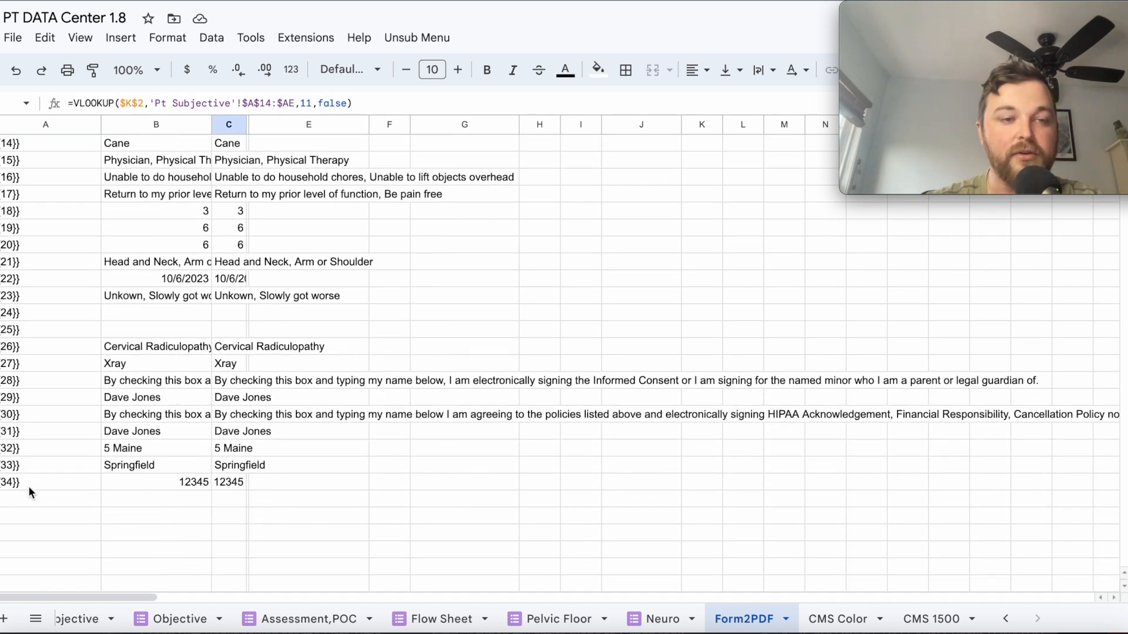
pyautogui.click(71, 499)
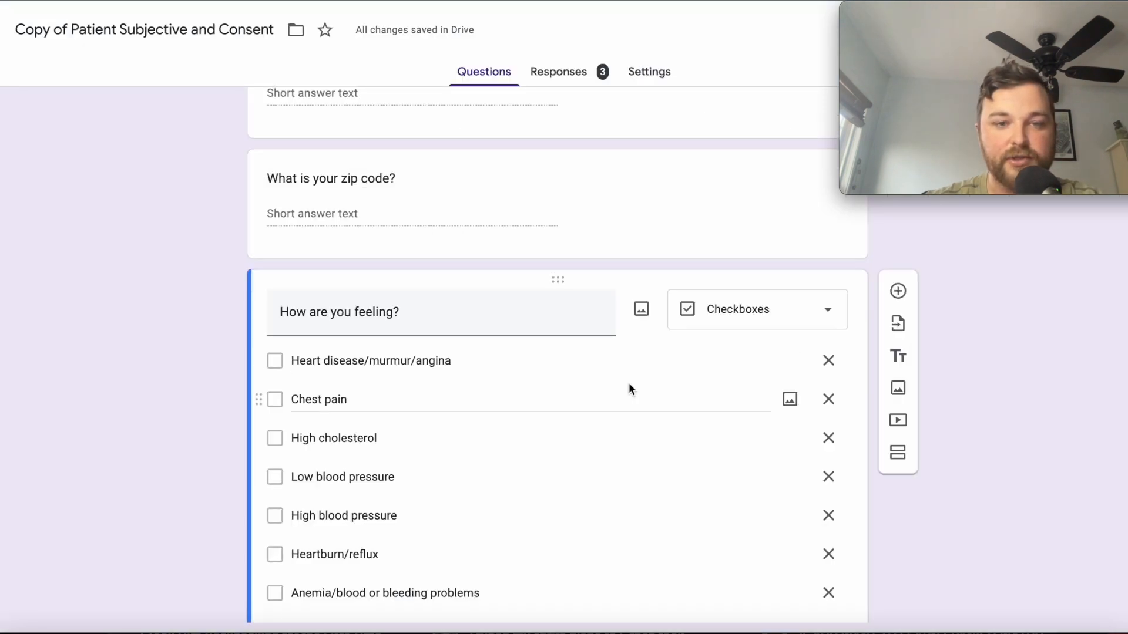
# Switch to the patient form and add the question "What State do you live in?" below the city question.
pyautogui.scroll(2, 634, 329)
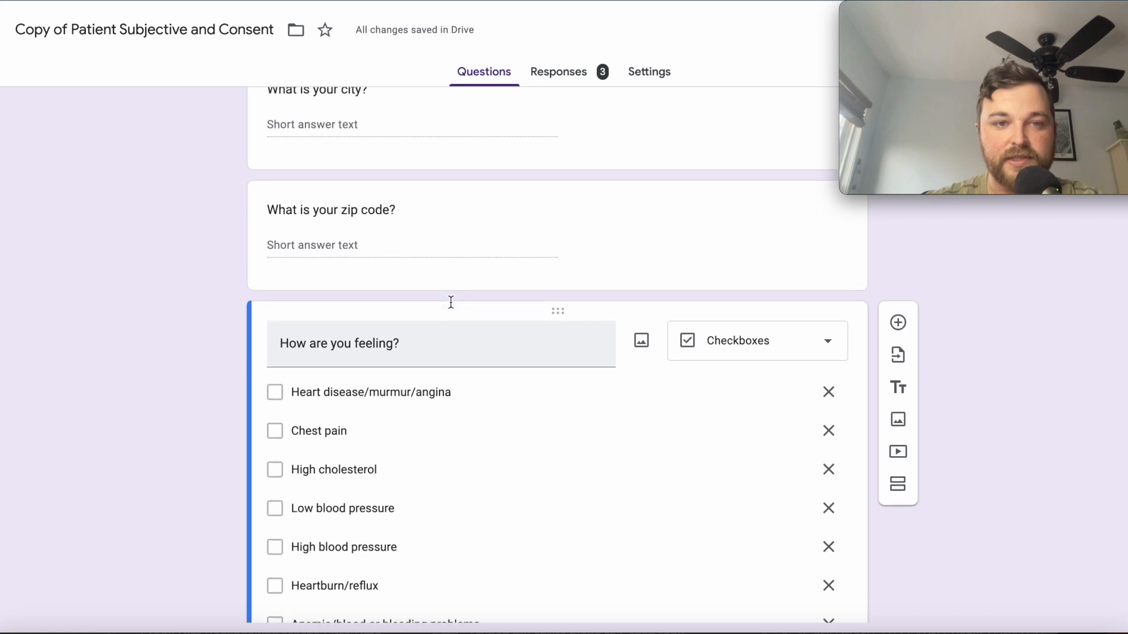
pyautogui.scroll(2, 609, 213)
pyautogui.click(634, 216)
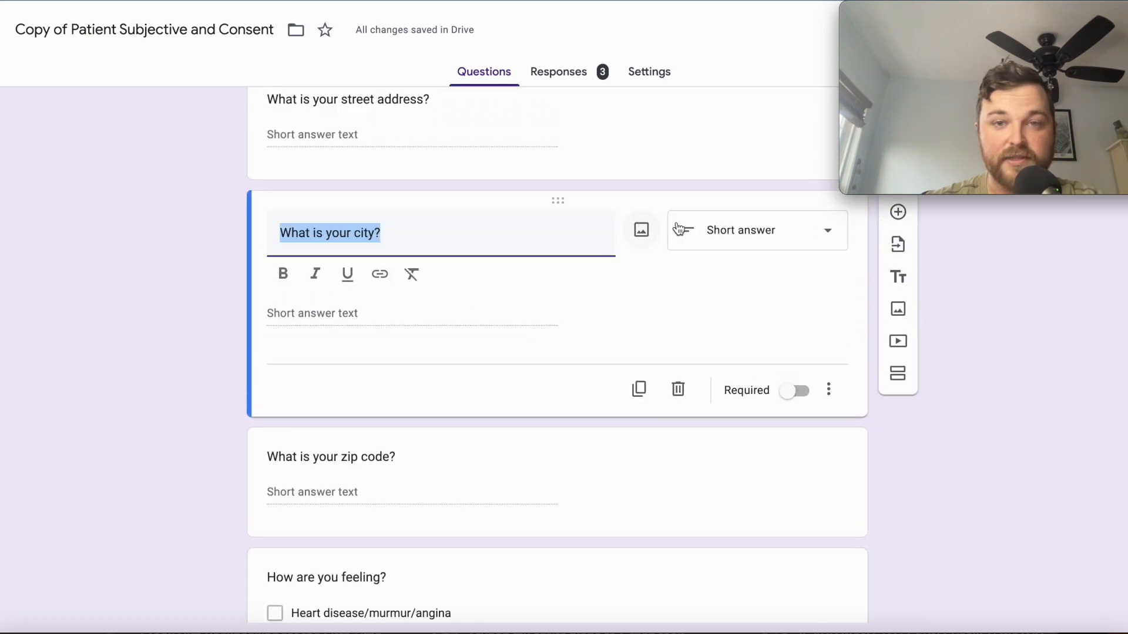
pyautogui.click(897, 213)
pyautogui.write('What S')
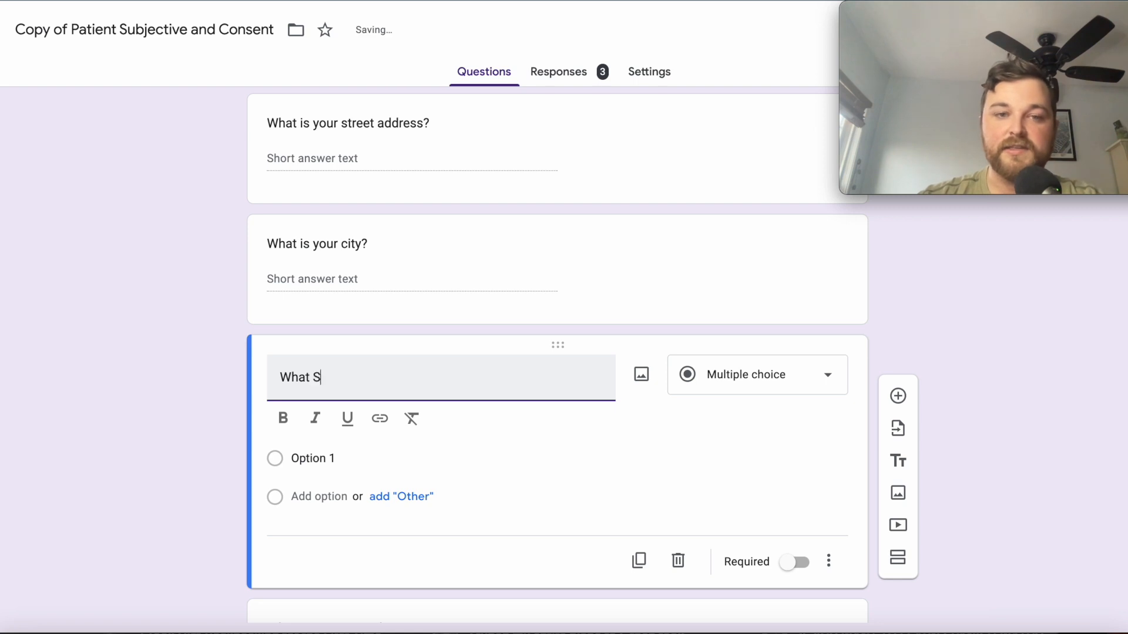
pyautogui.write('tate do you ')
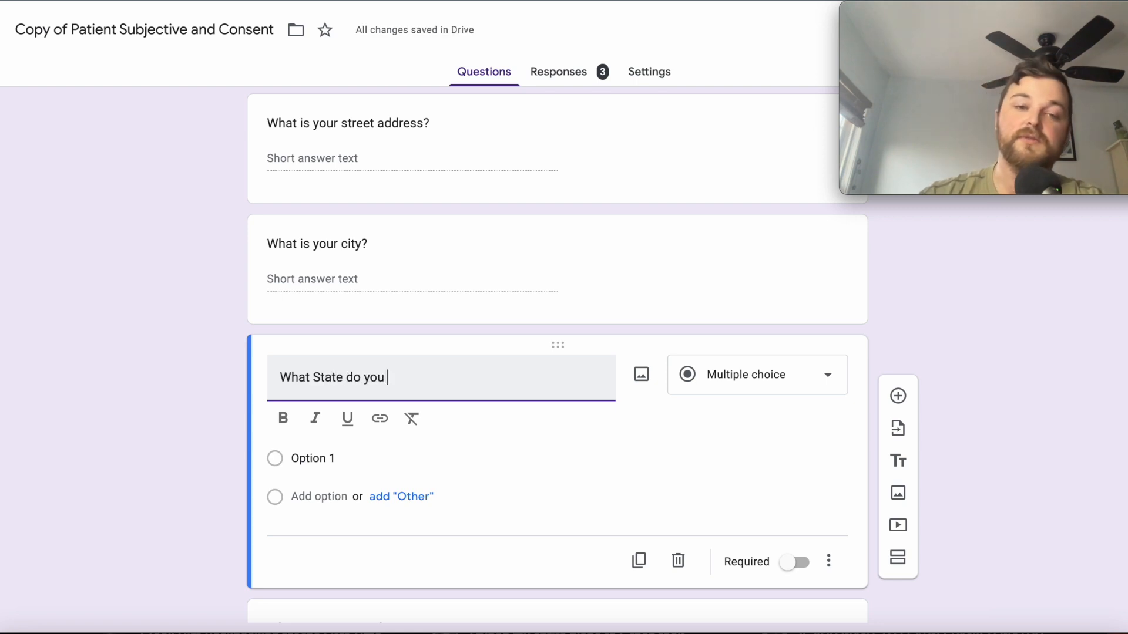
pyautogui.write('live in?')
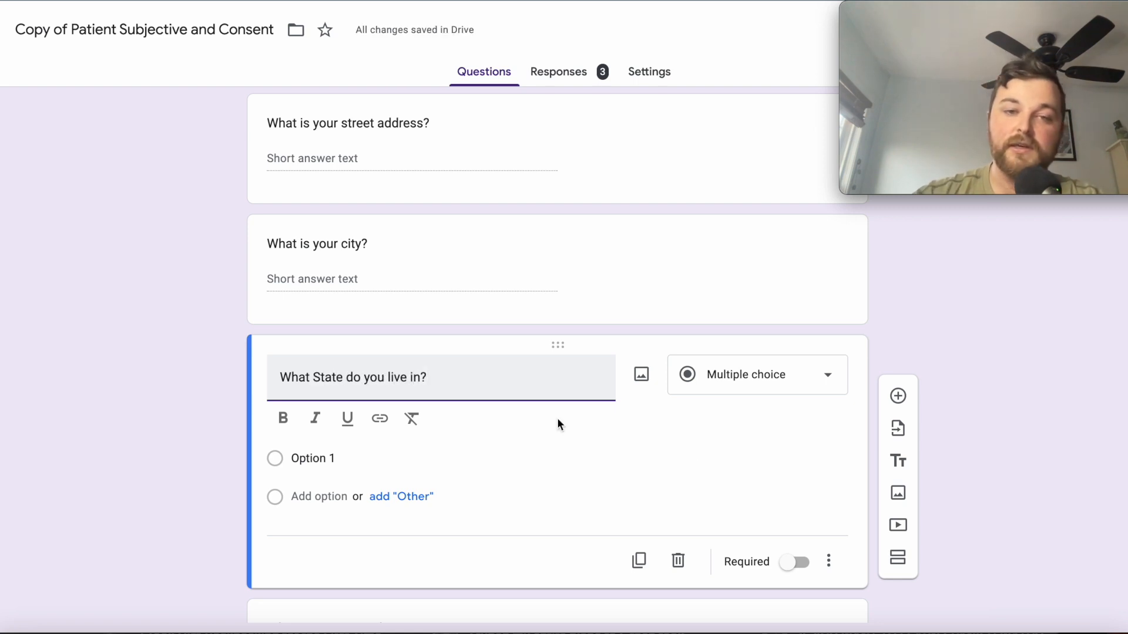
# Return to the Form2PDF sheet and enter the placeholder {{35}} in column A below {{34}}.
pyautogui.click(960, 303)
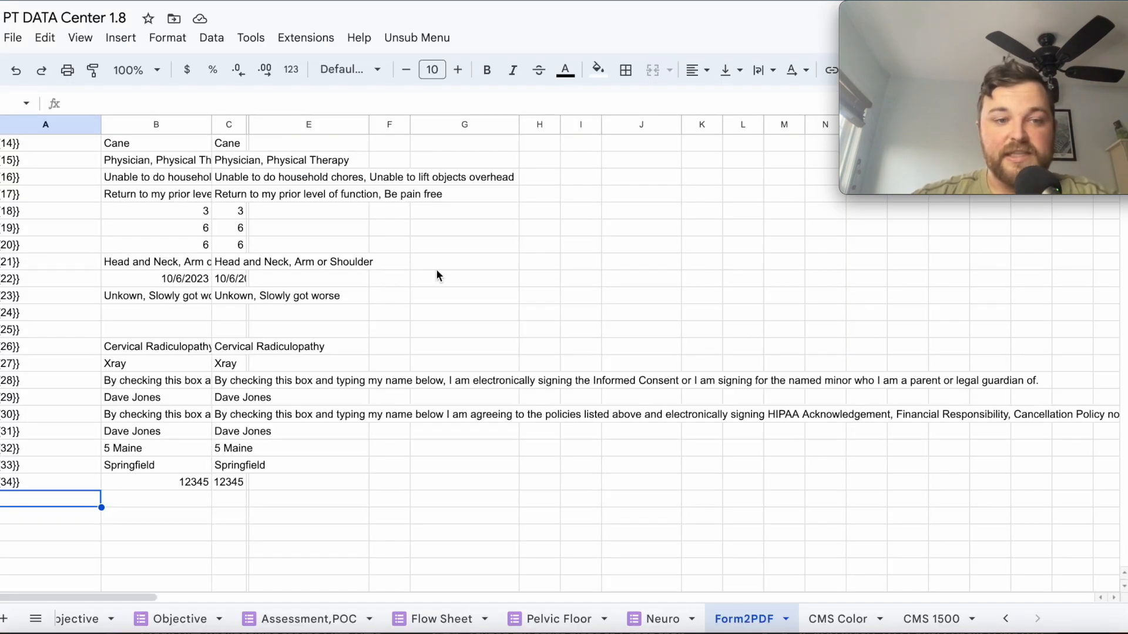
pyautogui.write('{')
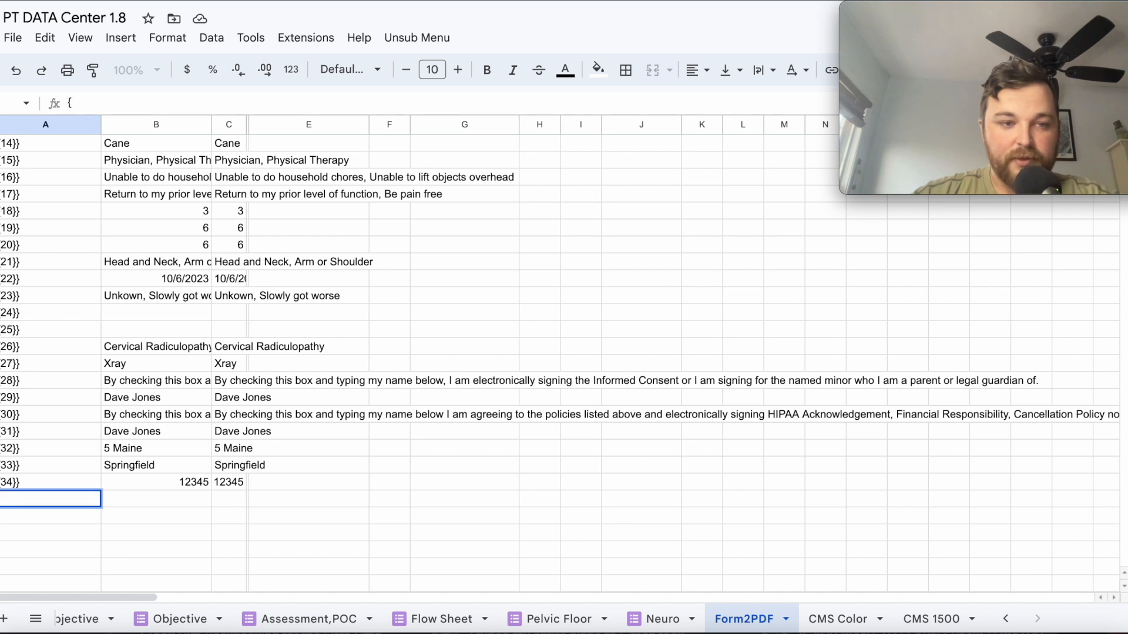
pyautogui.write('{35}}')
pyautogui.press('Tab')
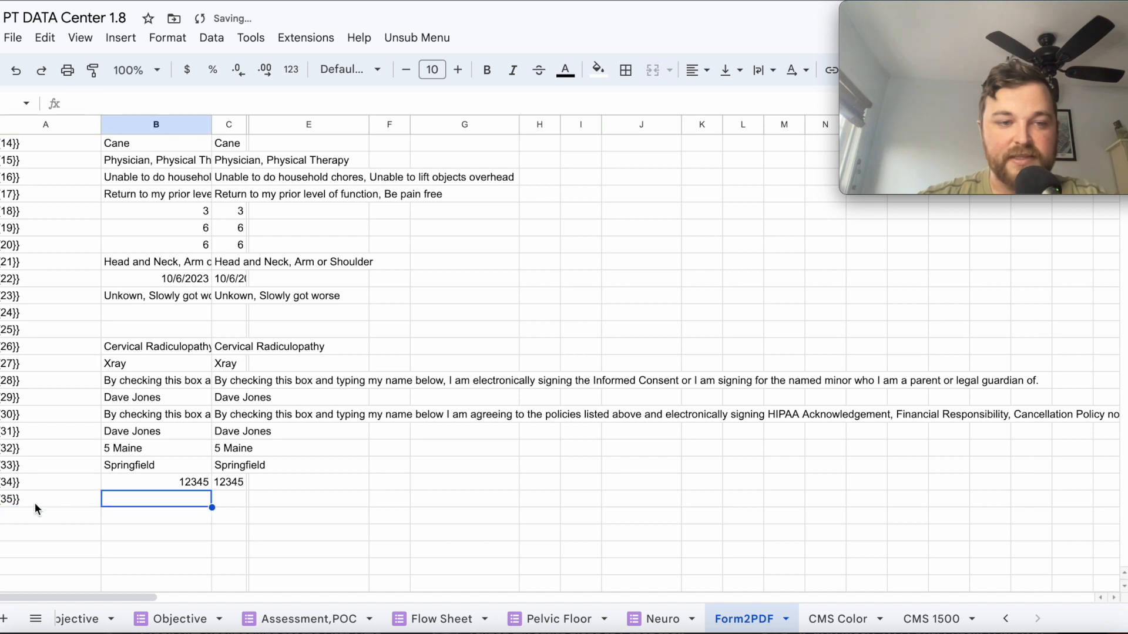
# Fill the formulas of cells B34 and C34 down into row 35.
pyautogui.click(18, 502)
pyautogui.click(135, 495)
pyautogui.click(151, 480)
pyautogui.keyDown('shift'); pyautogui.click(236, 482); pyautogui.keyUp('shift')
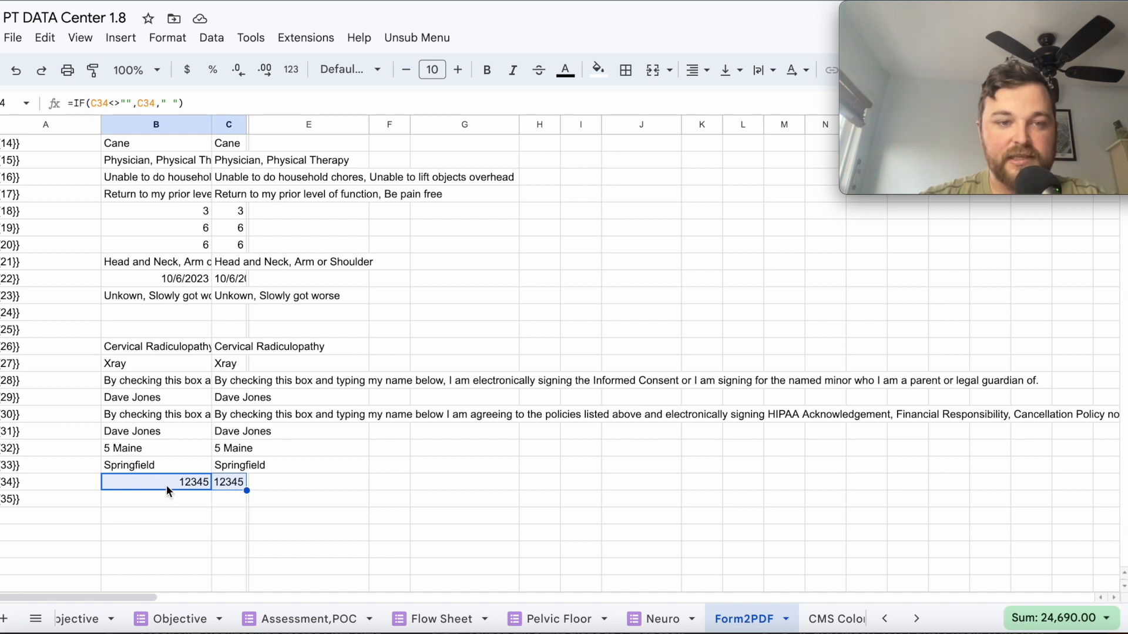
pyautogui.moveTo(246, 490); pyautogui.dragTo(247, 504)
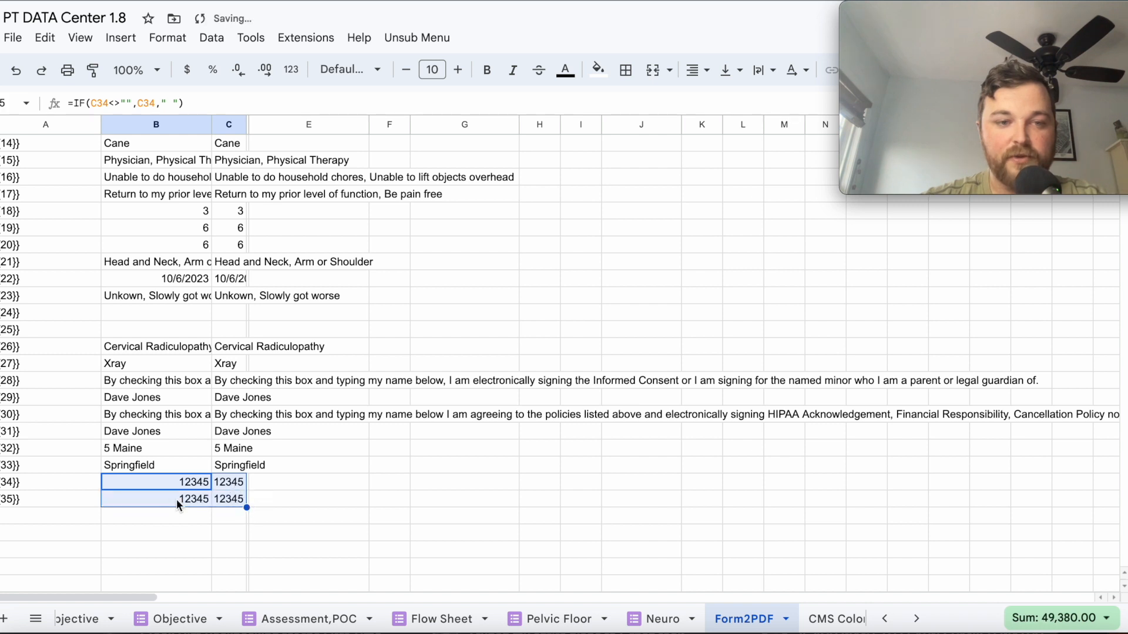
# Compare the copied formulas in row 35 with the column B formula in row 34.
pyautogui.click(182, 498)
pyautogui.click(229, 500)
pyautogui.click(194, 499)
pyautogui.click(229, 499)
pyautogui.click(198, 499)
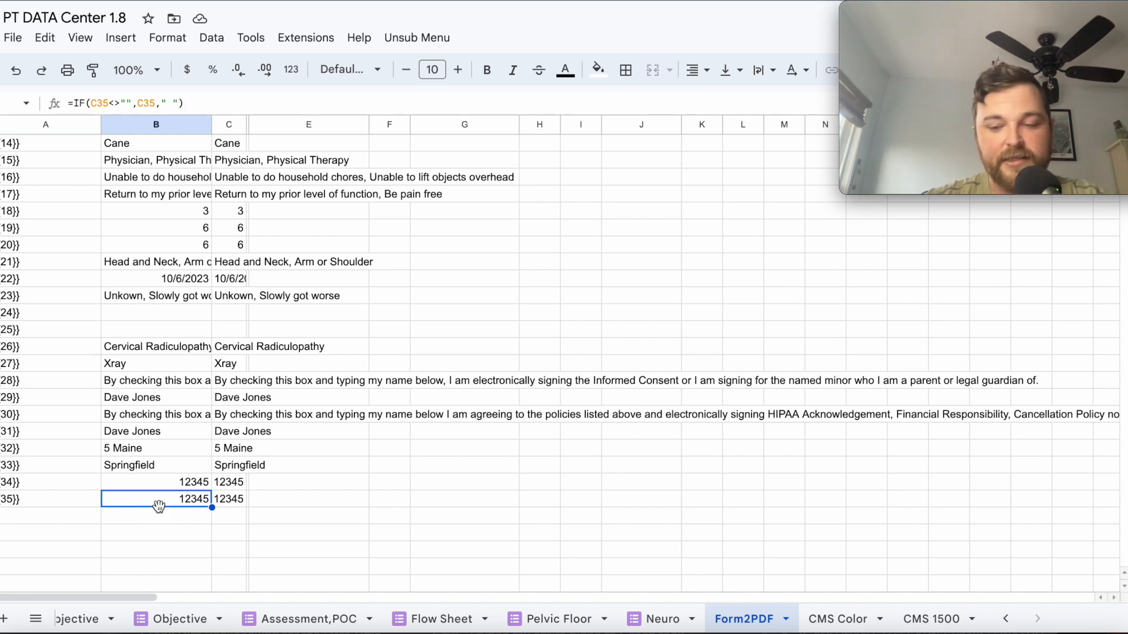
pyautogui.press('Up')
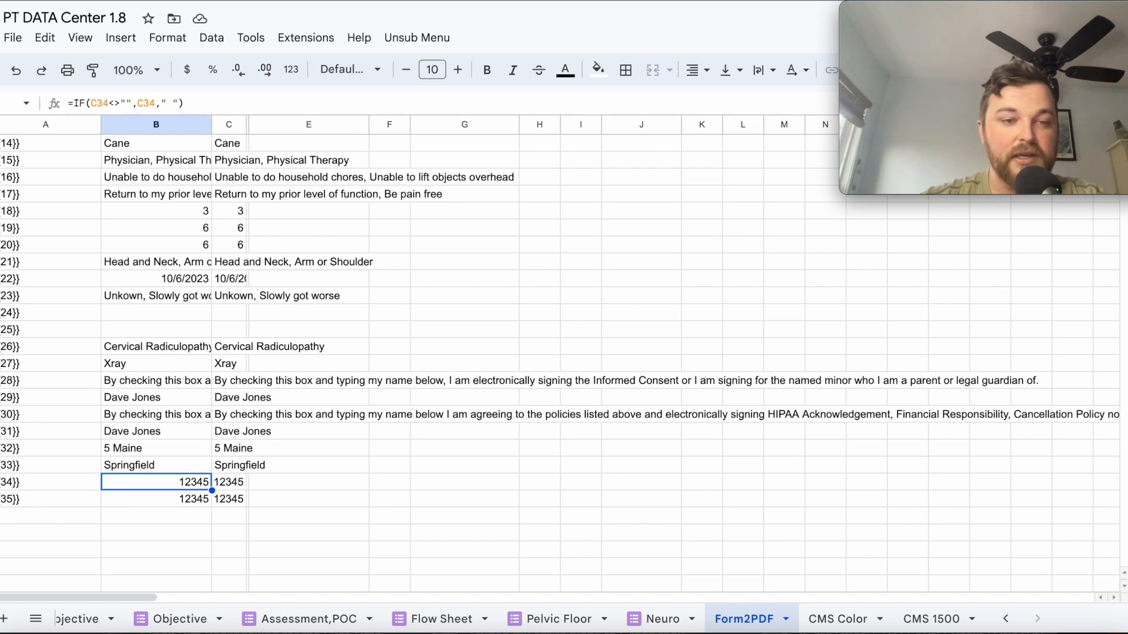
pyautogui.press('Down')
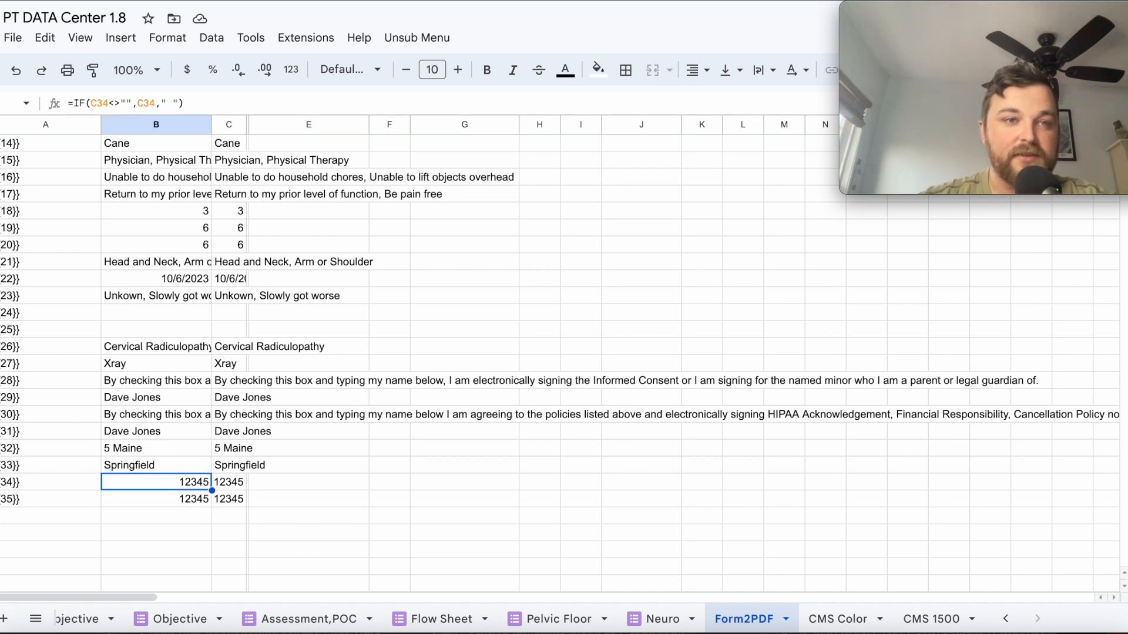
pyautogui.press('Down')
pyautogui.press('Up')
pyautogui.press('Up')
pyautogui.press('Down')
pyautogui.press('Down')
pyautogui.press('Down')
pyautogui.press('Up')
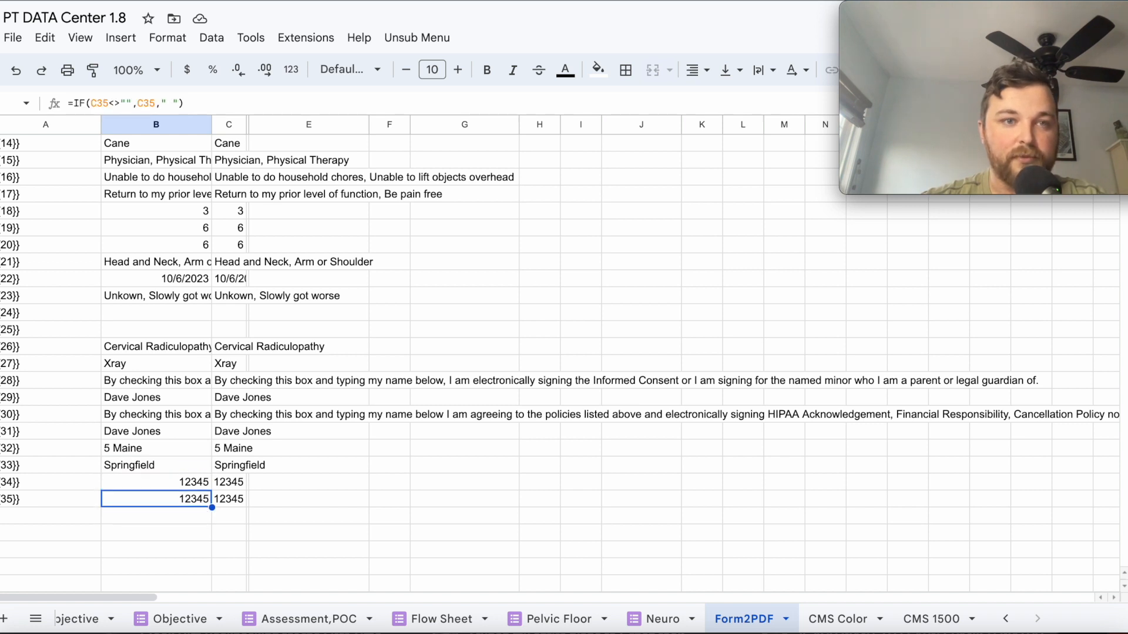
# Examine the VLOOKUP formula in C35, including its search key $K$2 and its Pt Subjective range.
pyautogui.click(227, 500)
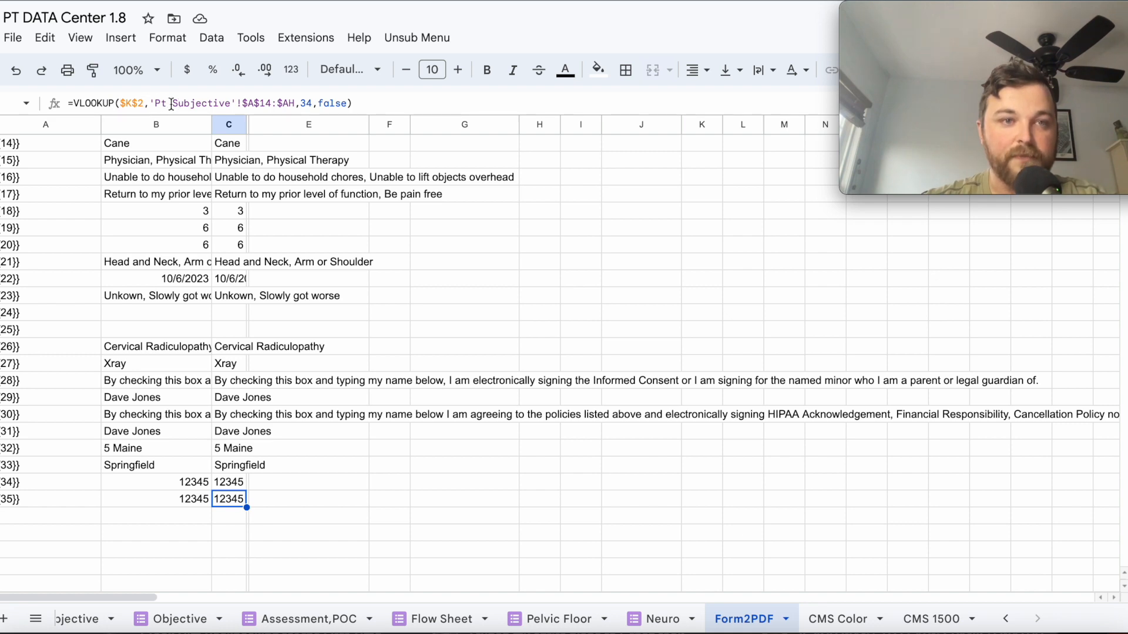
pyautogui.scroll(5, 256, 299)
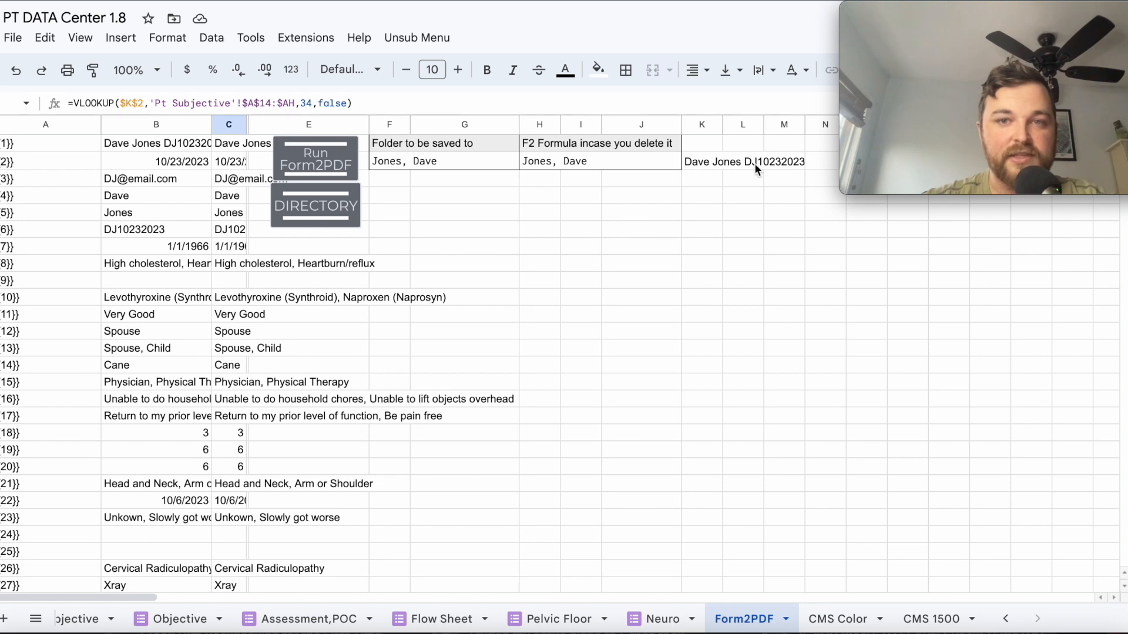
pyautogui.click(156, 103)
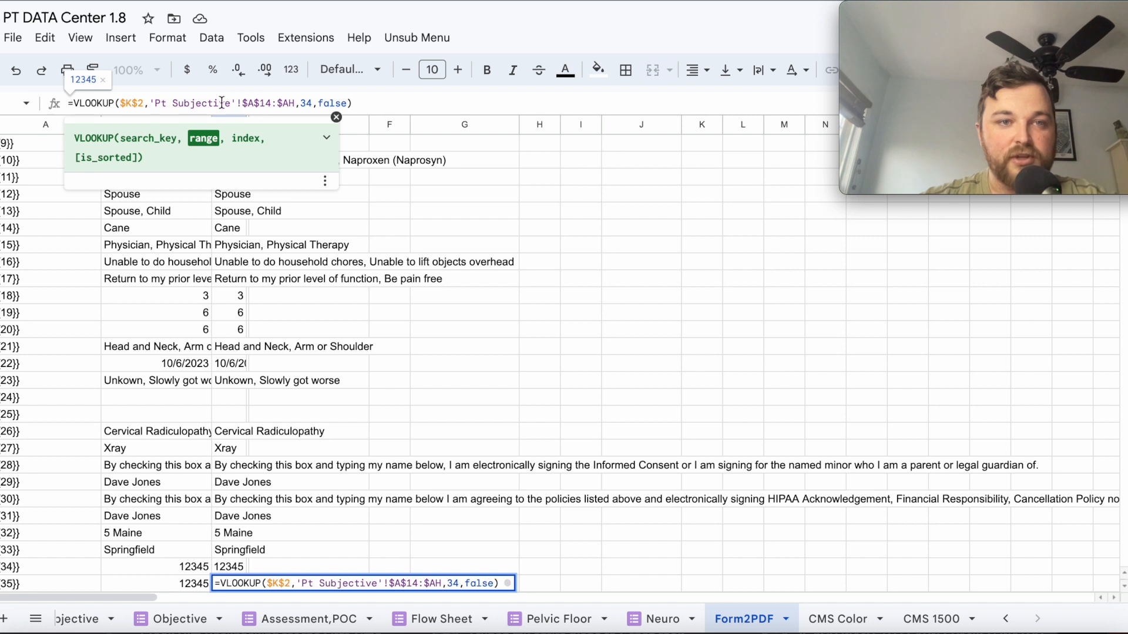
pyautogui.hscroll(-10, 183, 623)
pyautogui.hscroll(-5, 186, 622)
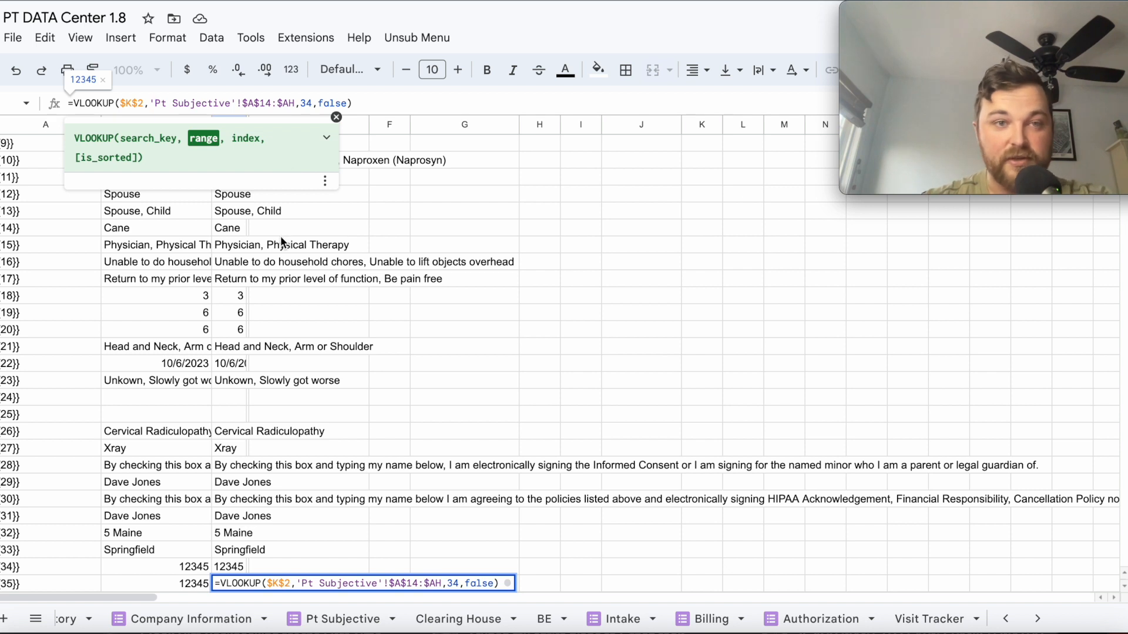
pyautogui.click(253, 103)
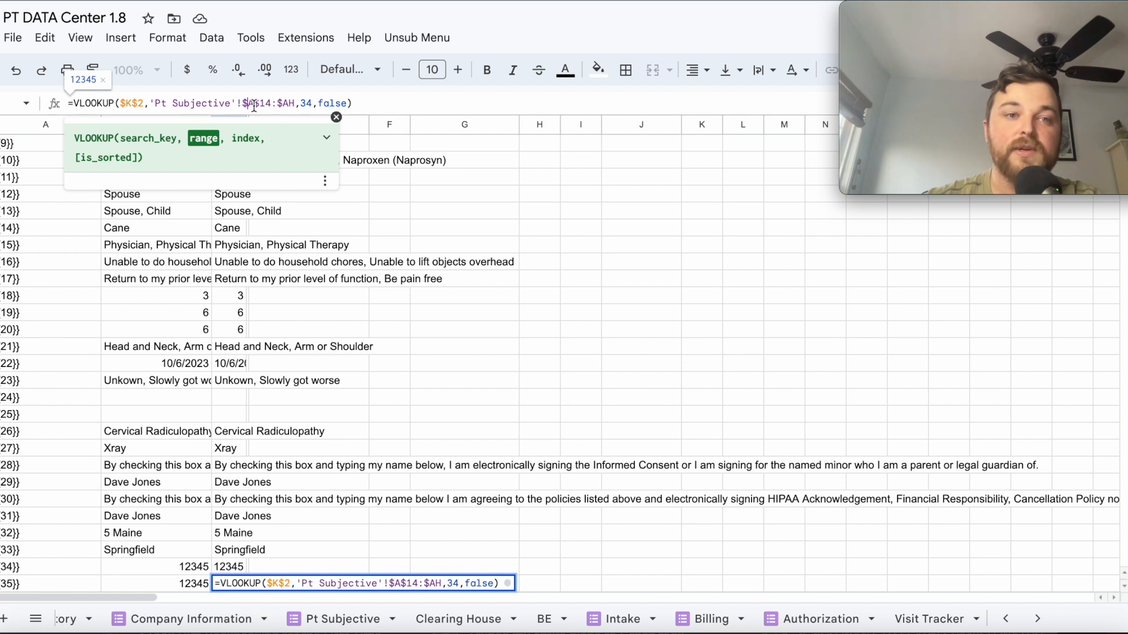
pyautogui.moveTo(143, 106); pyautogui.dragTo(120, 103)
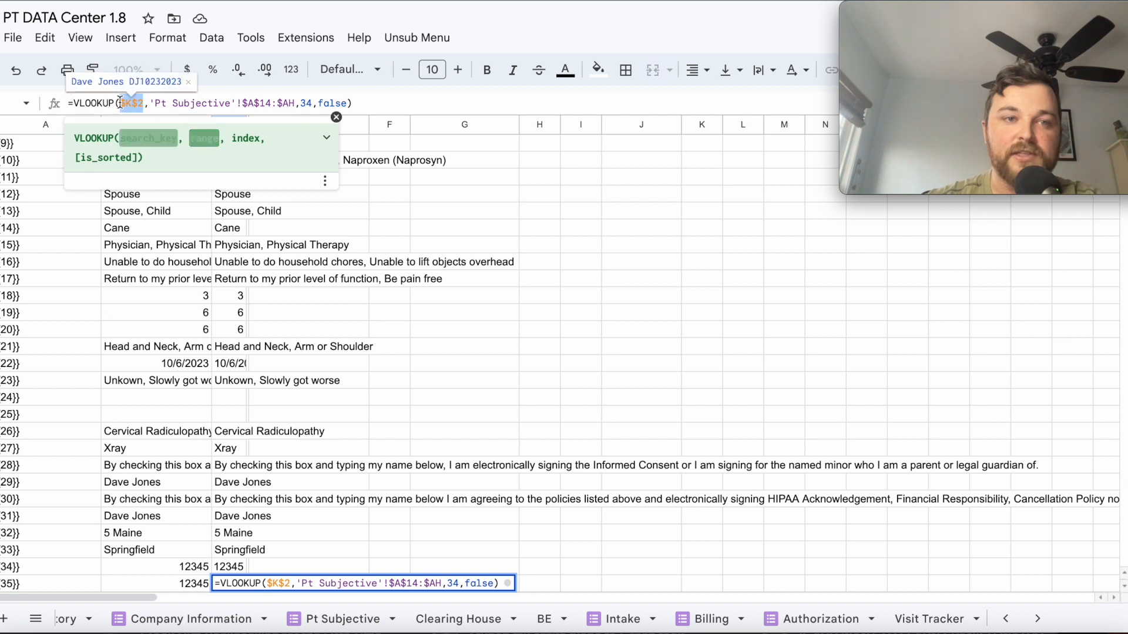
pyautogui.click(186, 104)
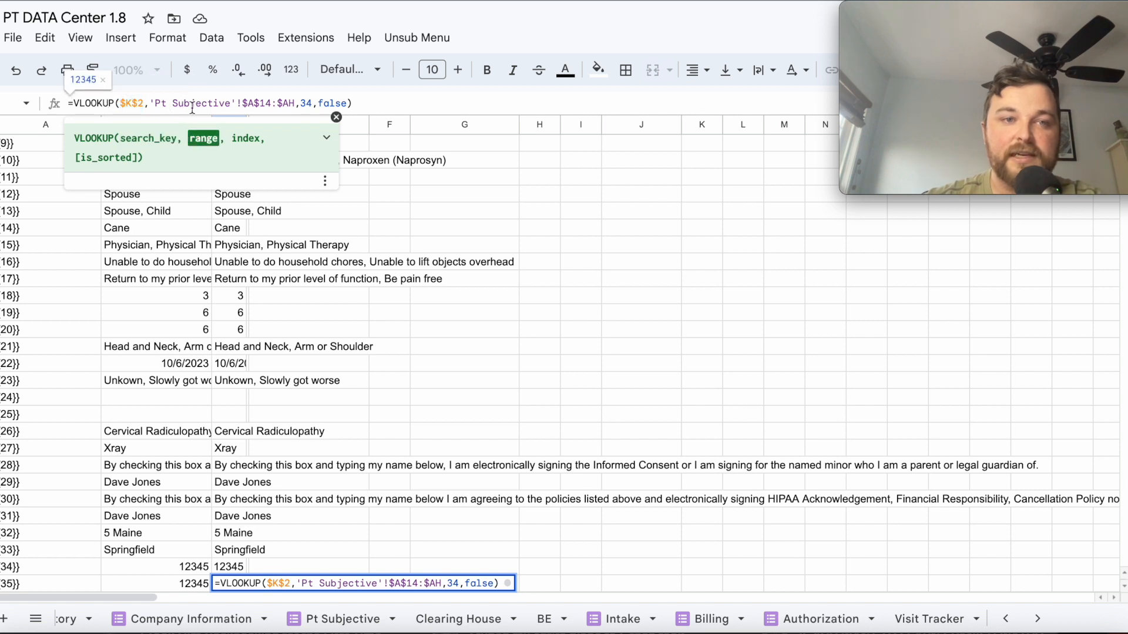
pyautogui.moveTo(158, 106); pyautogui.dragTo(296, 104)
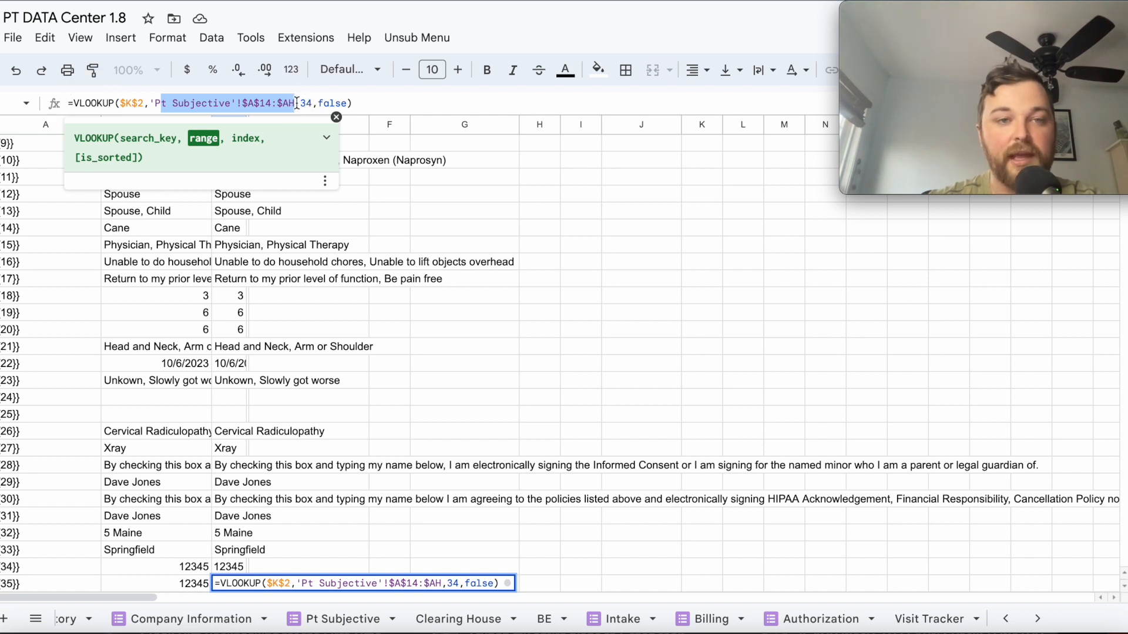
# Extend the C35 VLOOKUP range to column $AI and set its column index to 35.
pyautogui.click(297, 103)
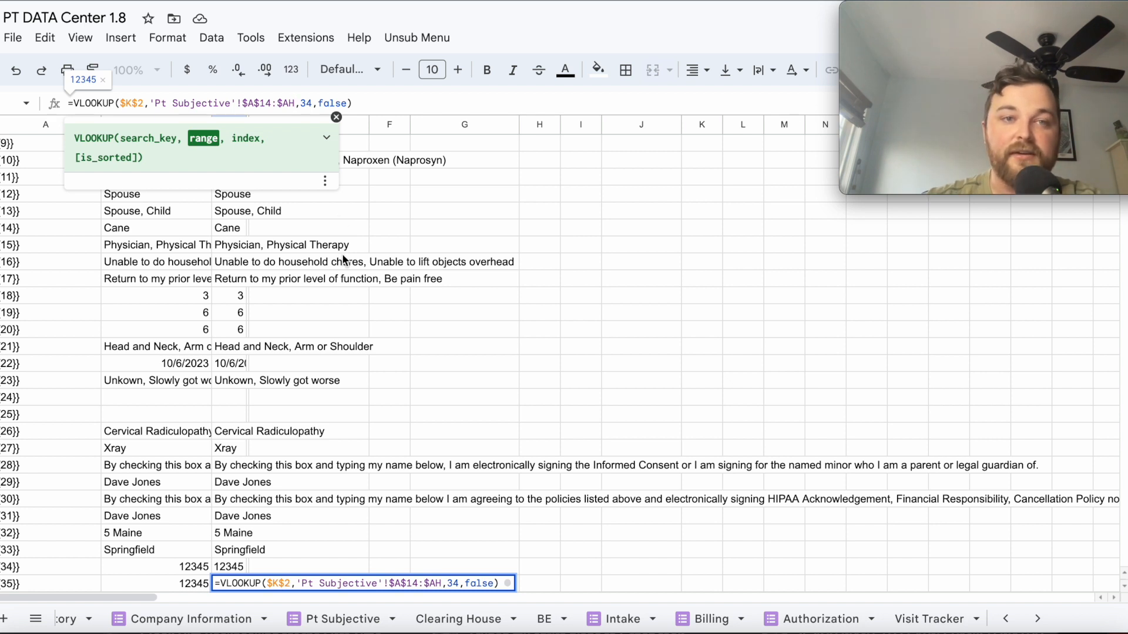
pyautogui.press('BackSpace')
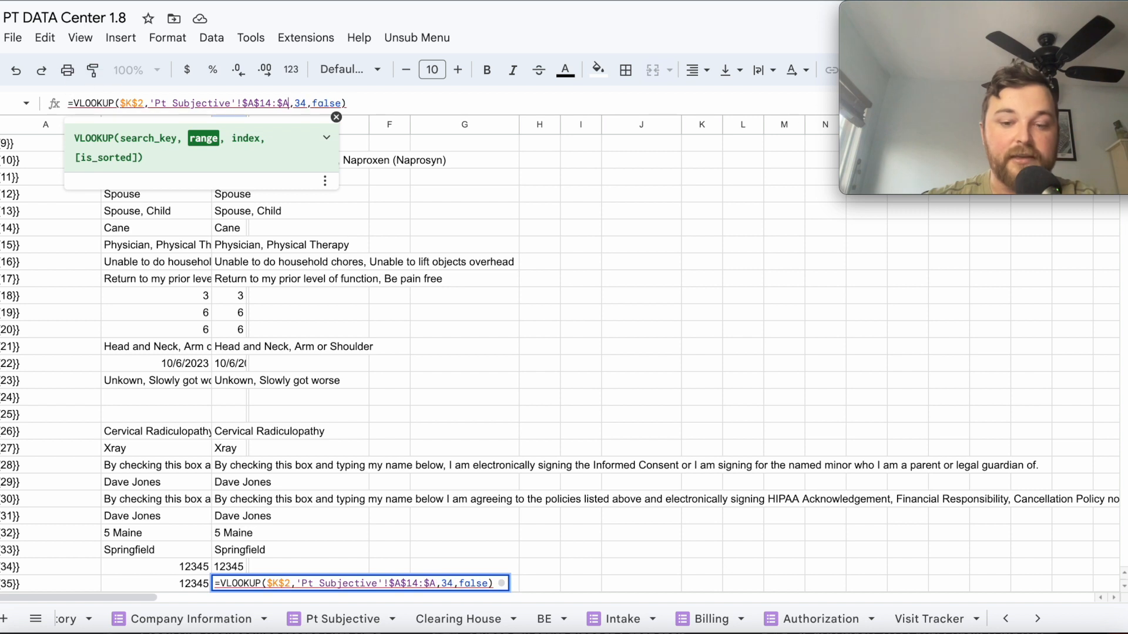
pyautogui.write('I')
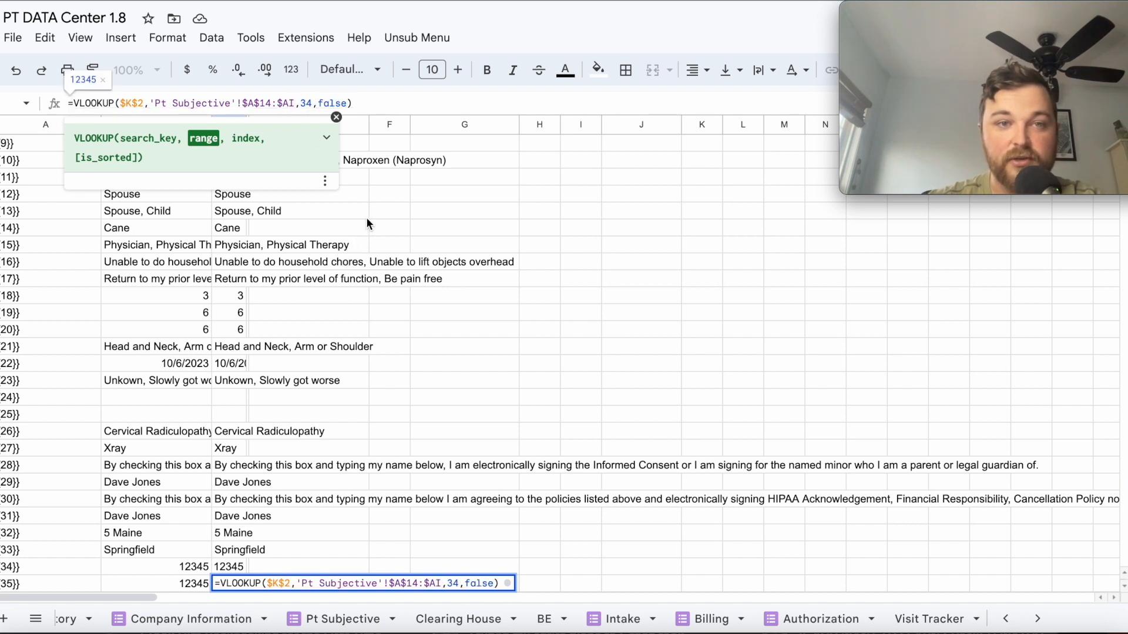
pyautogui.click(312, 104)
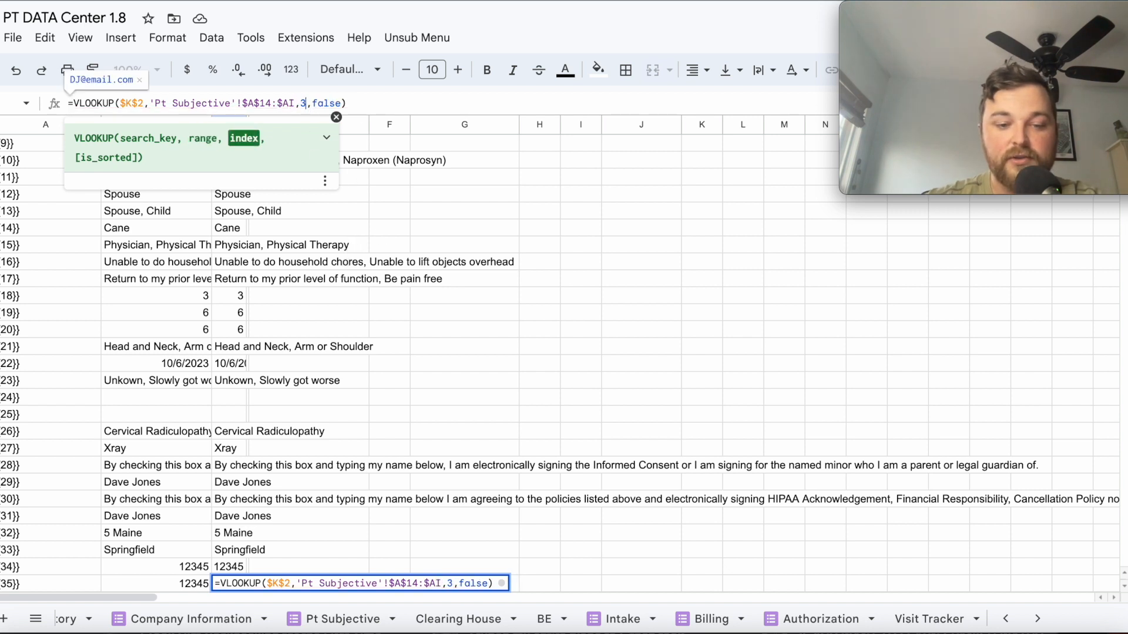
pyautogui.press('Return')
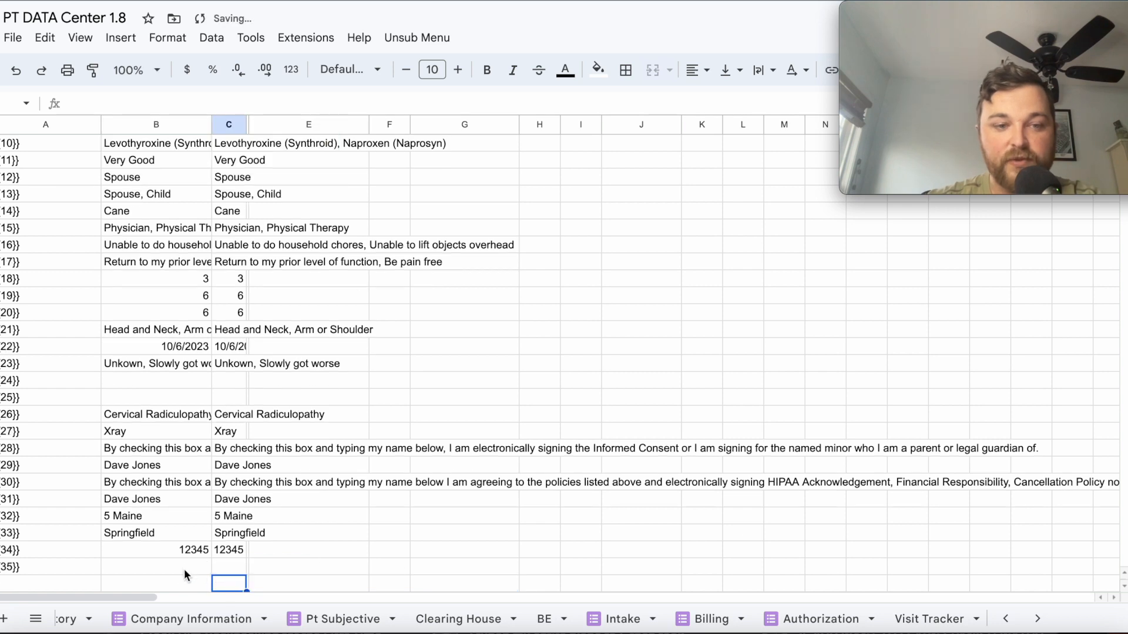
# On the Pt Subjective sheet, enter MA under "What State do you live in?" in the last patient row.
pyautogui.click(328, 618)
pyautogui.click(762, 472)
pyautogui.click(903, 474)
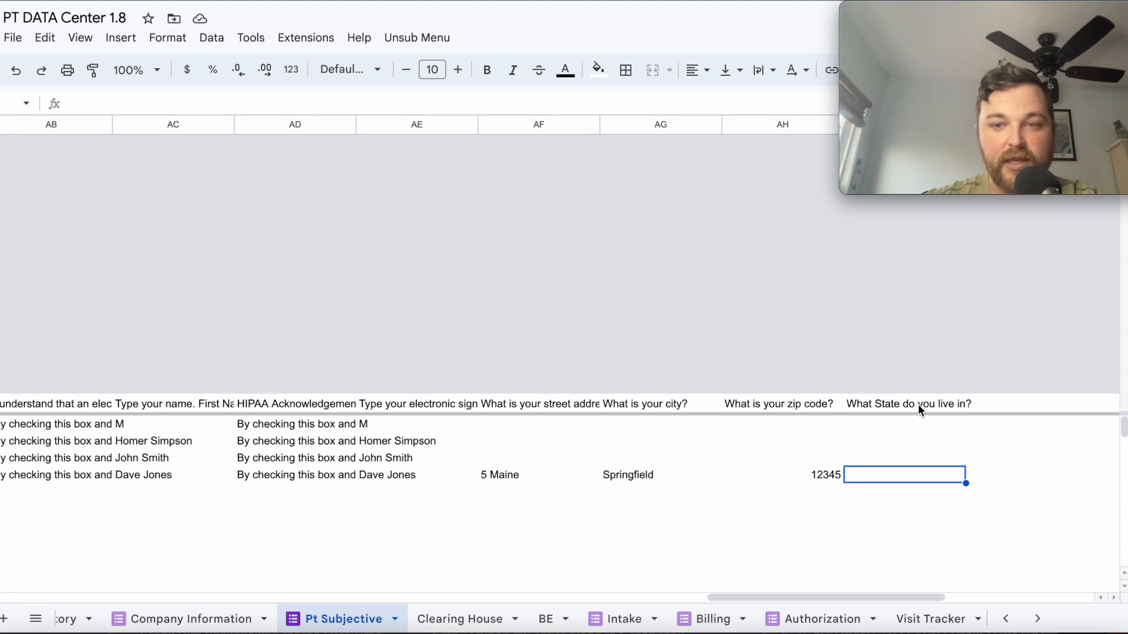
pyautogui.write('MA')
pyautogui.press('Tab')
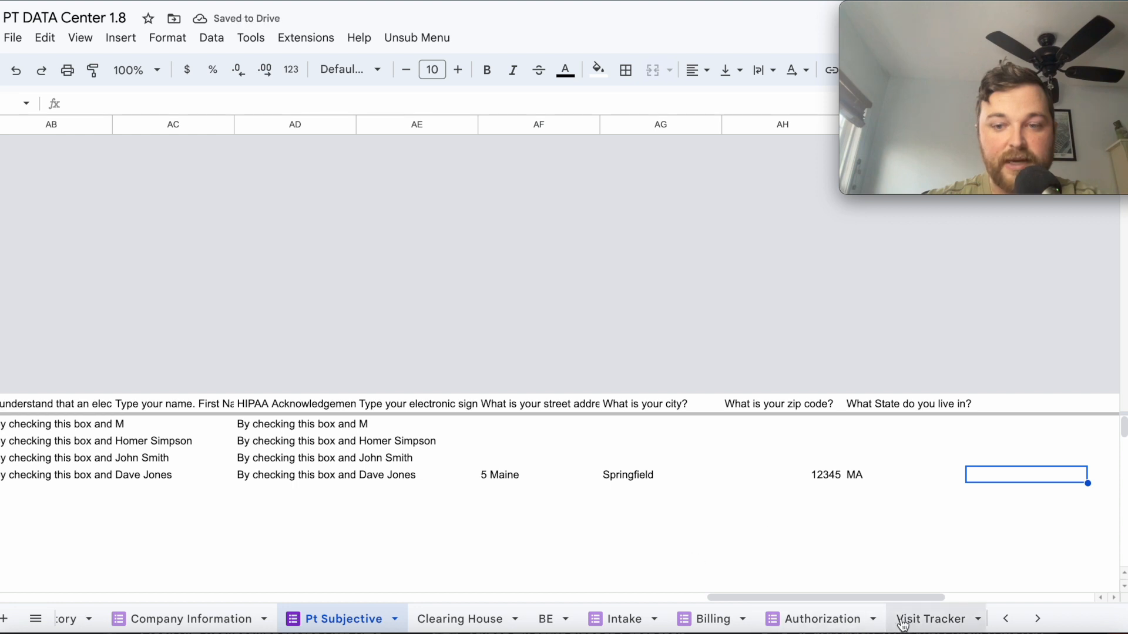
# Return to the Form2PDF sheet and check the state answer beside placeholder {{35}}.
pyautogui.scroll(-10, 905, 621)
pyautogui.scroll(-5, 775, 619)
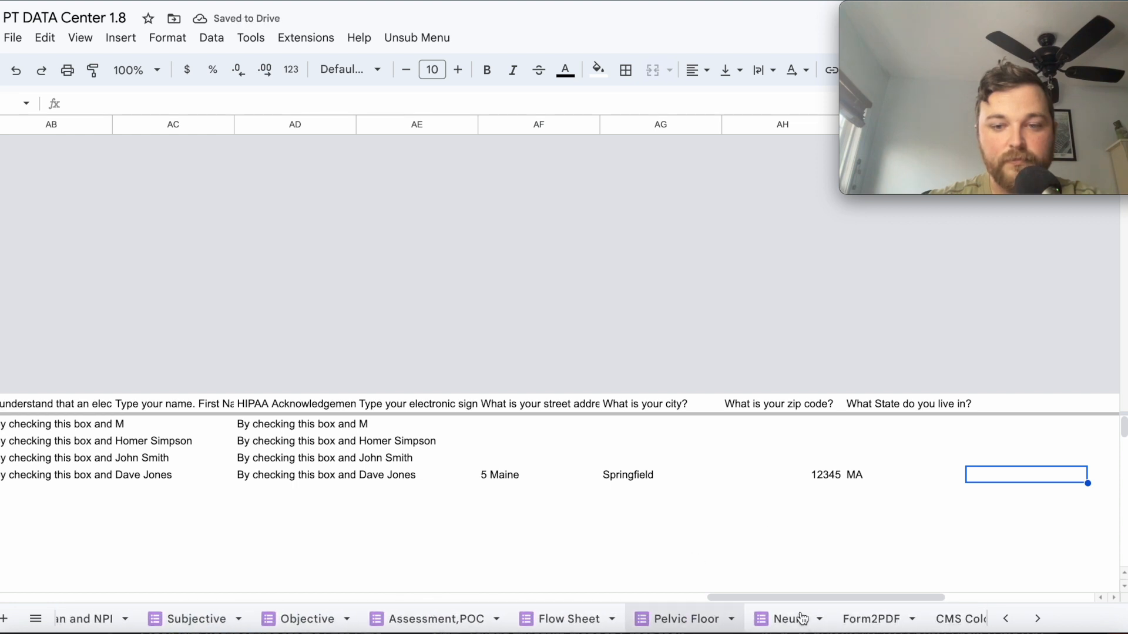
pyautogui.click(775, 619)
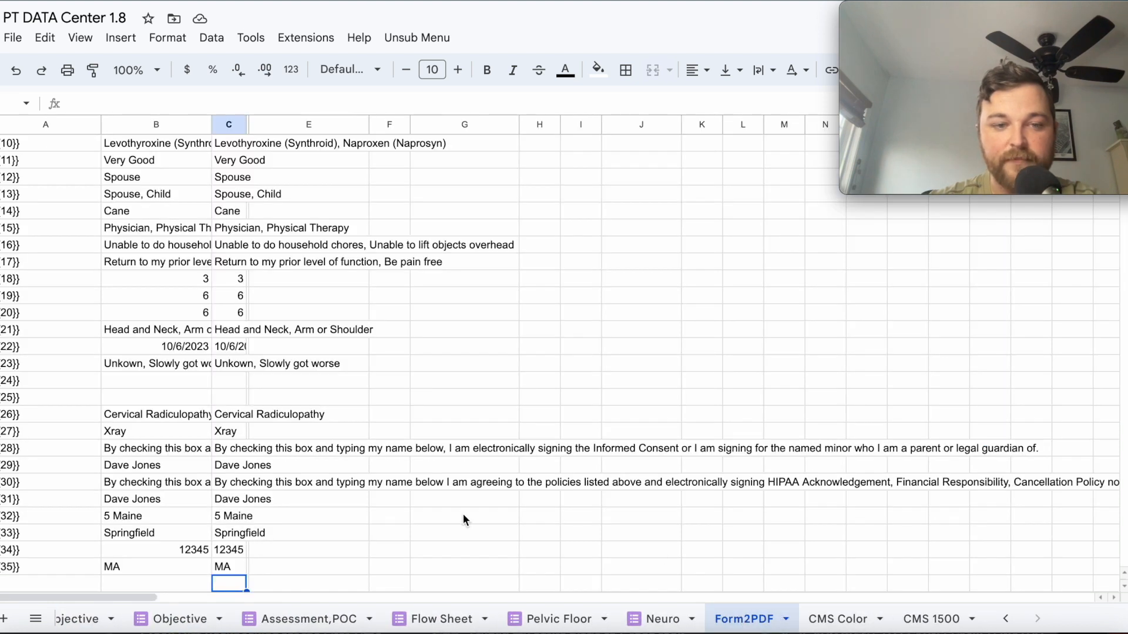
# Inspect the formula in B35 beside placeholder {{35}} on the Form2PDF sheet.
pyautogui.click(222, 572)
pyautogui.click(157, 573)
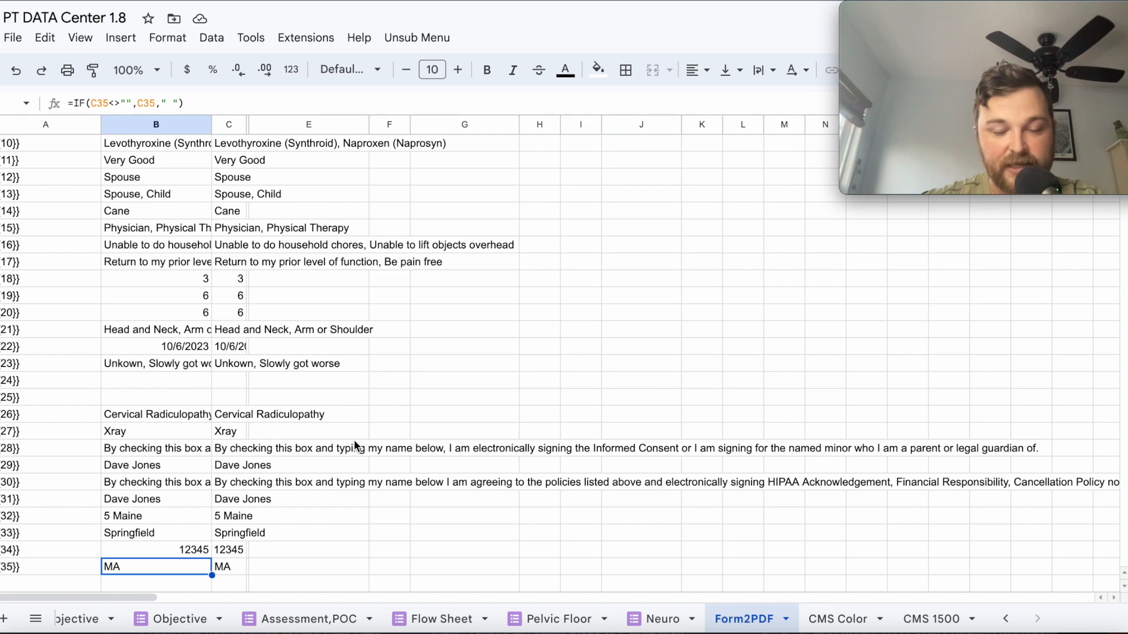
# Switch to Google Drive and open the form2PDF template from the Form2PDF Template folder inside Templates.
pyautogui.click(310, 1)
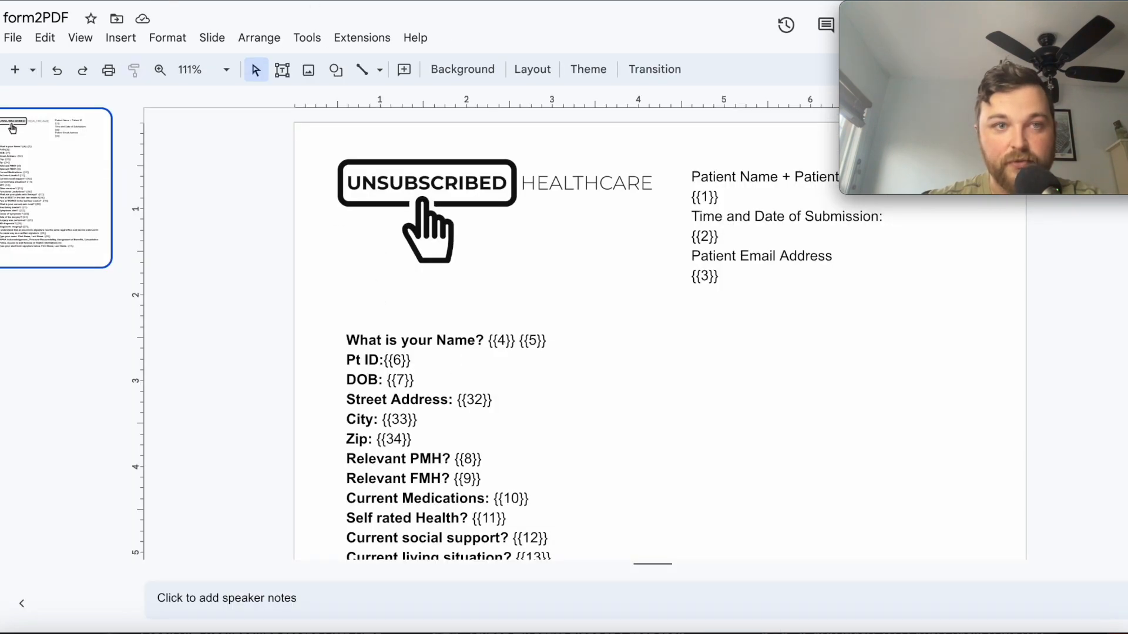
pyautogui.click(253, 1)
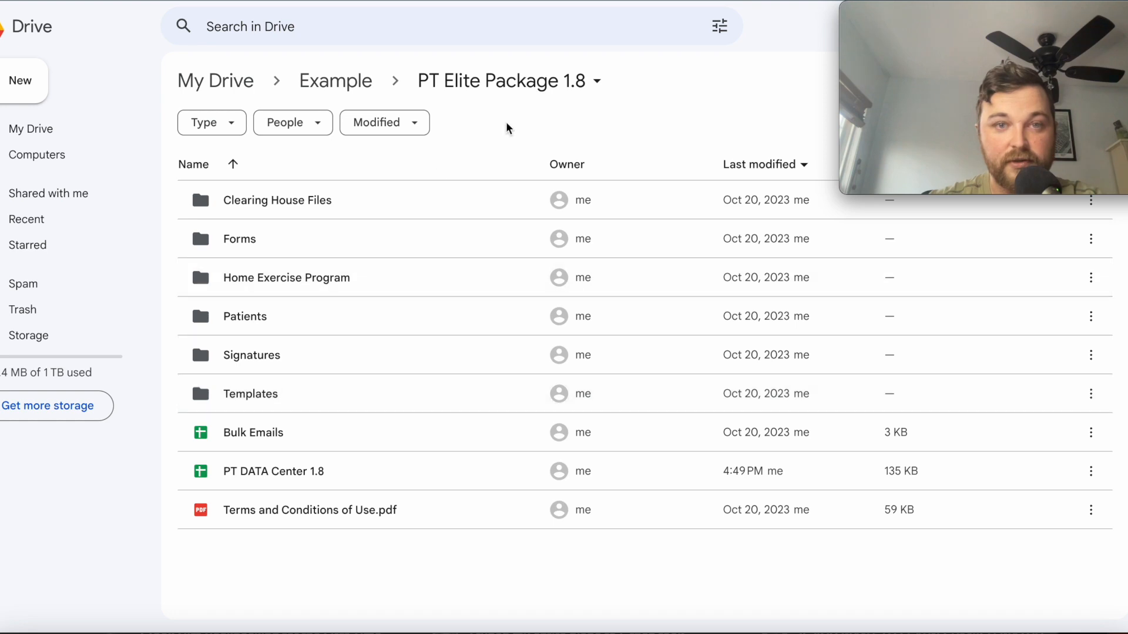
pyautogui.doubleClick(261, 394)
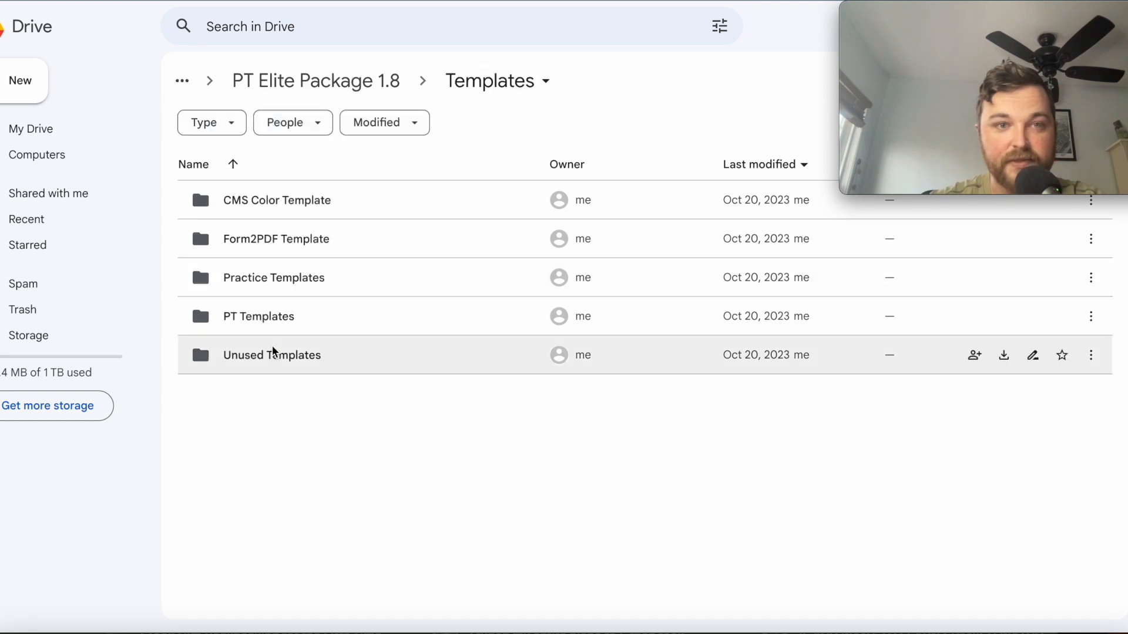
pyautogui.doubleClick(262, 242)
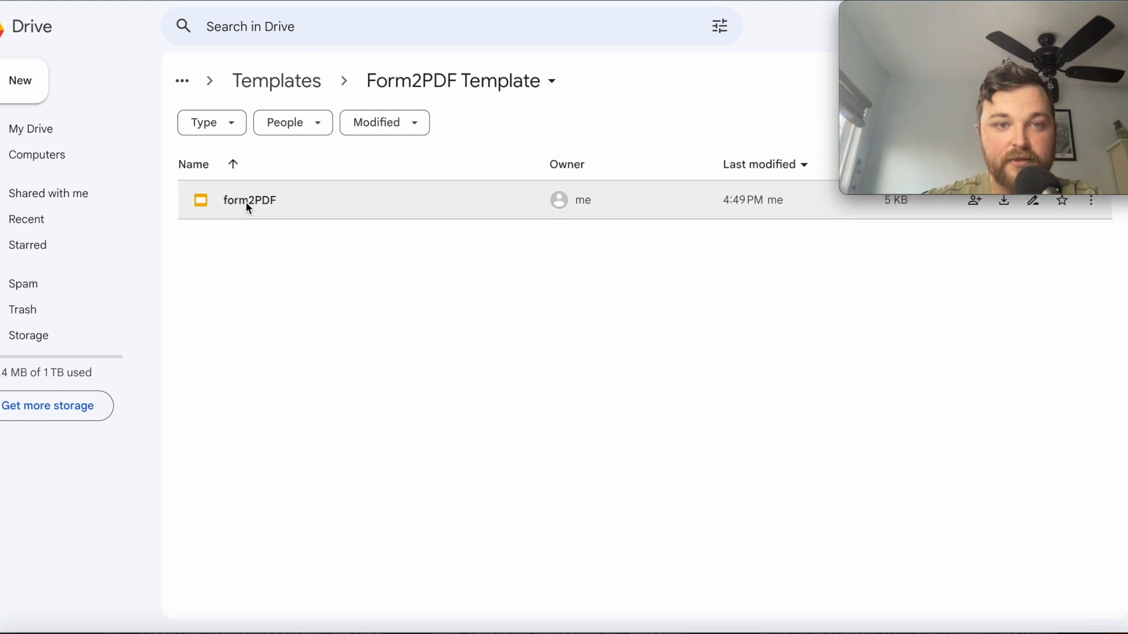
pyautogui.doubleClick(246, 203)
# Insert a new line reading State:{{35}} between the City and Zip lines of the template.
pyautogui.scroll(-3, 506, 368)
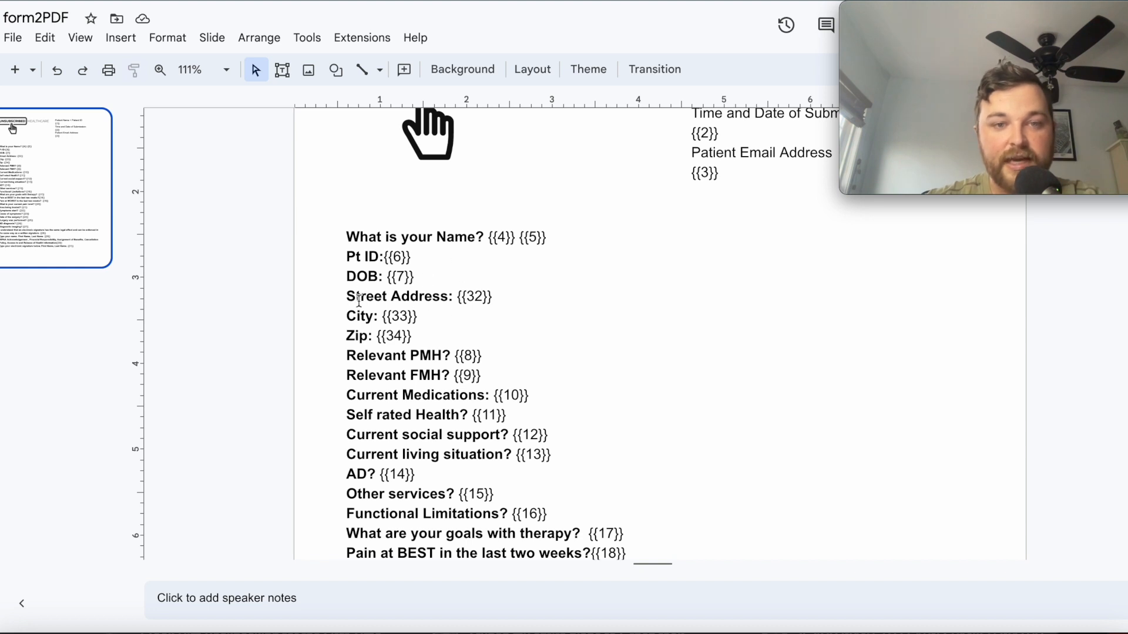
pyautogui.click(424, 336)
pyautogui.click(437, 317)
pyautogui.press('Return')
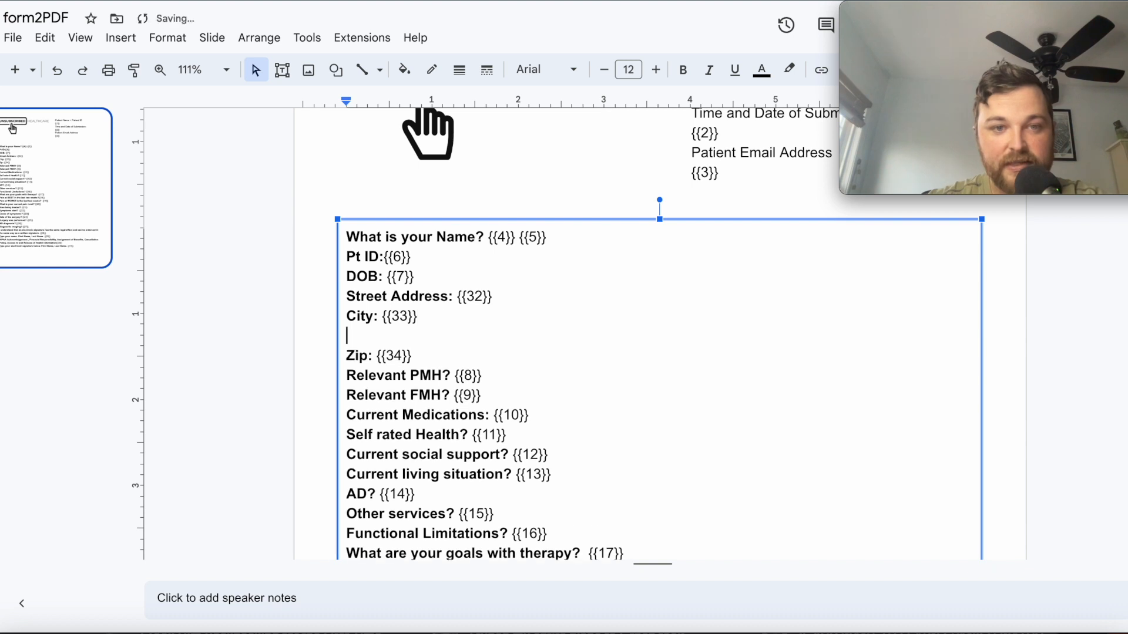
pyautogui.write('State:')
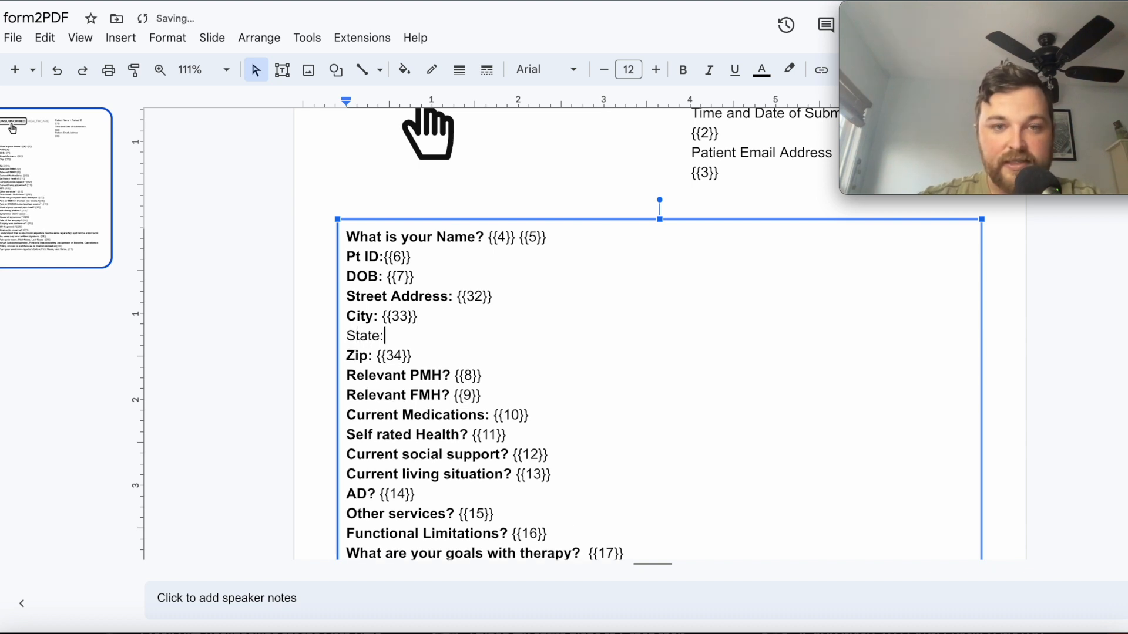
pyautogui.write('{{')
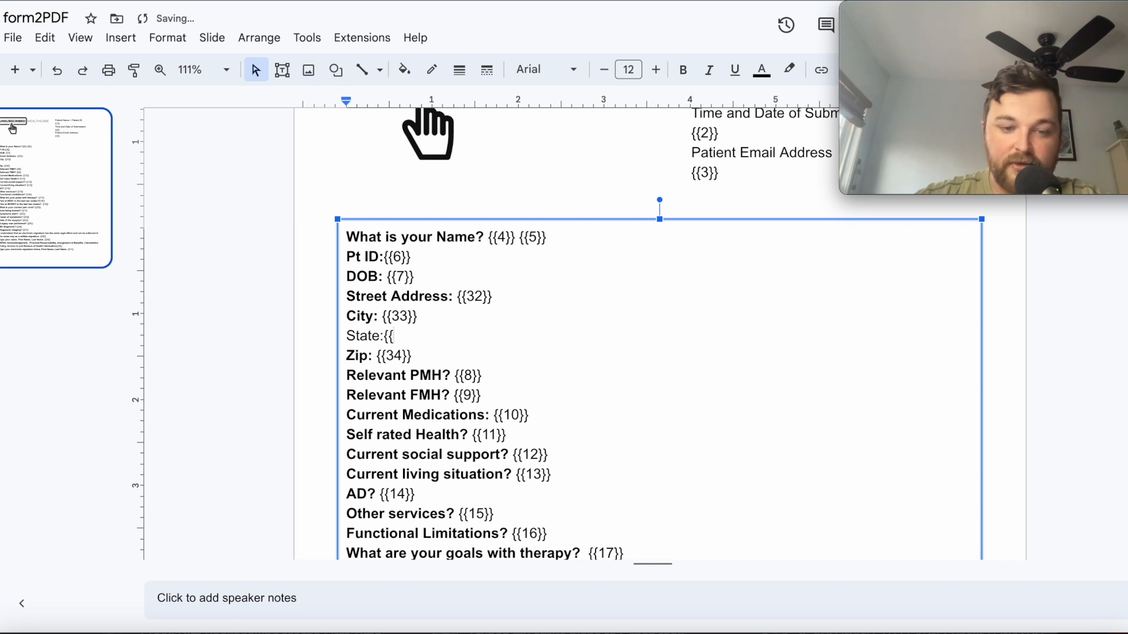
pyautogui.write('35}}')
# Make the State: label bold, leaving its {{35}} placeholder in regular weight.
pyautogui.press('Left')
pyautogui.press('Left')
pyautogui.press('Left')
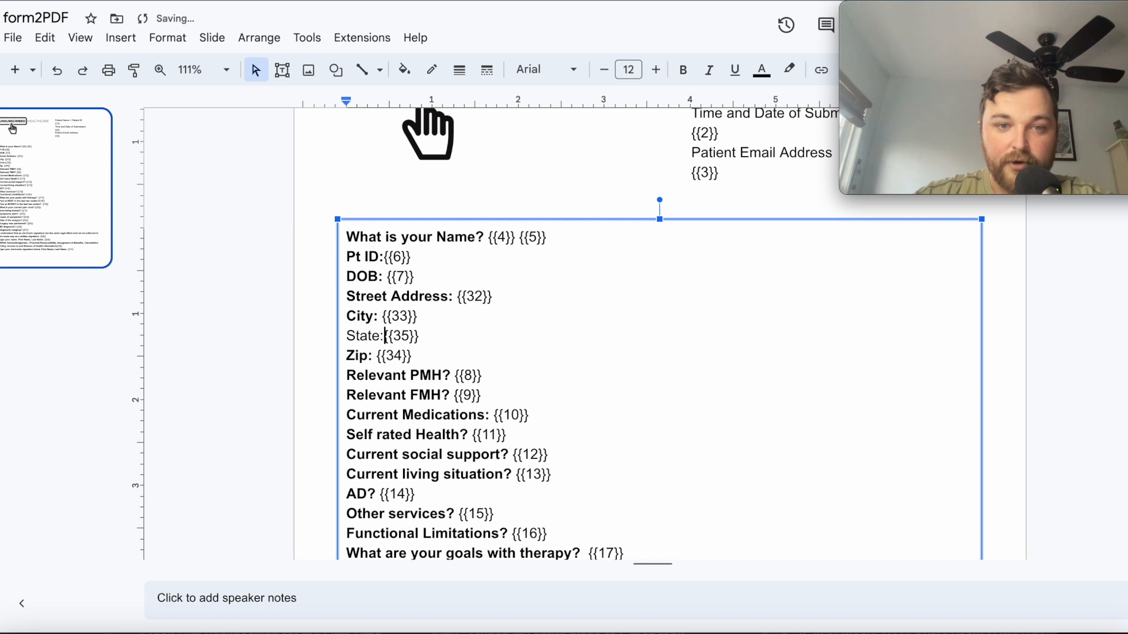
pyautogui.write(':')
pyautogui.hotkey('shift', 'Home')
pyautogui.hotkey('ctrl', 'b')
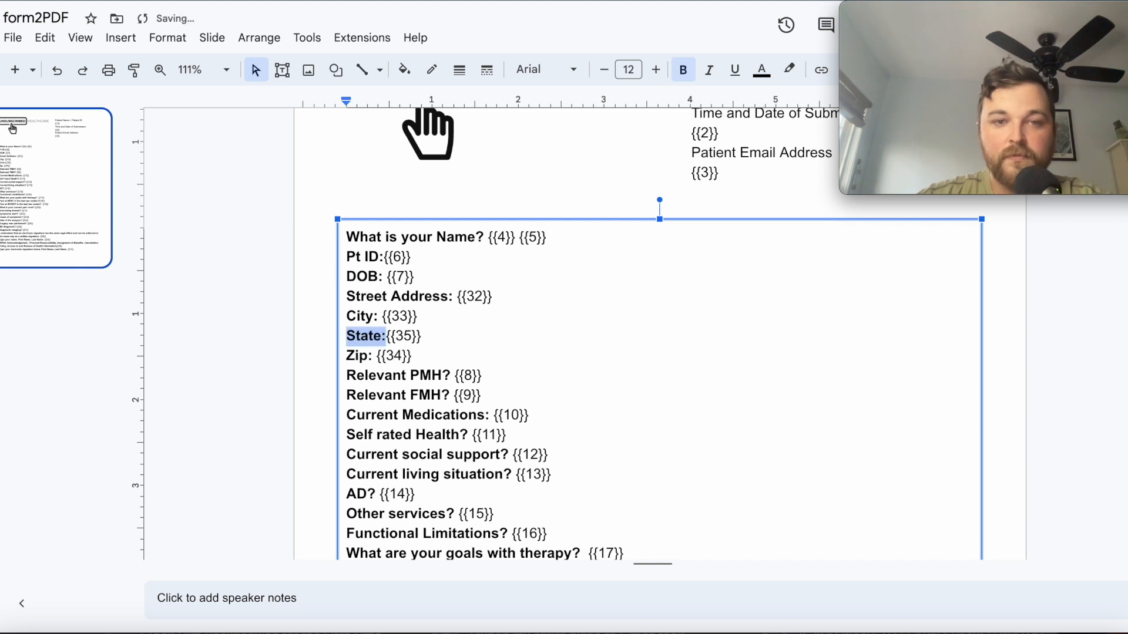
pyautogui.click(430, 354)
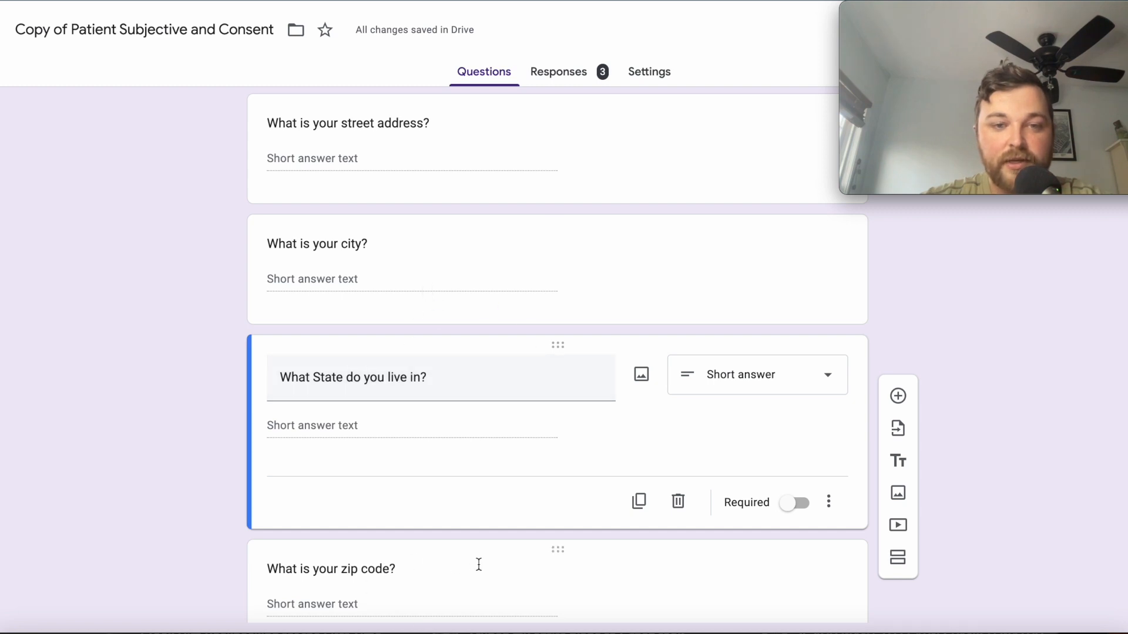
# Switch to the Copy of Patient Subjective and Consent form and review the wording of the zip code and state questions.
pyautogui.click(298, 567)
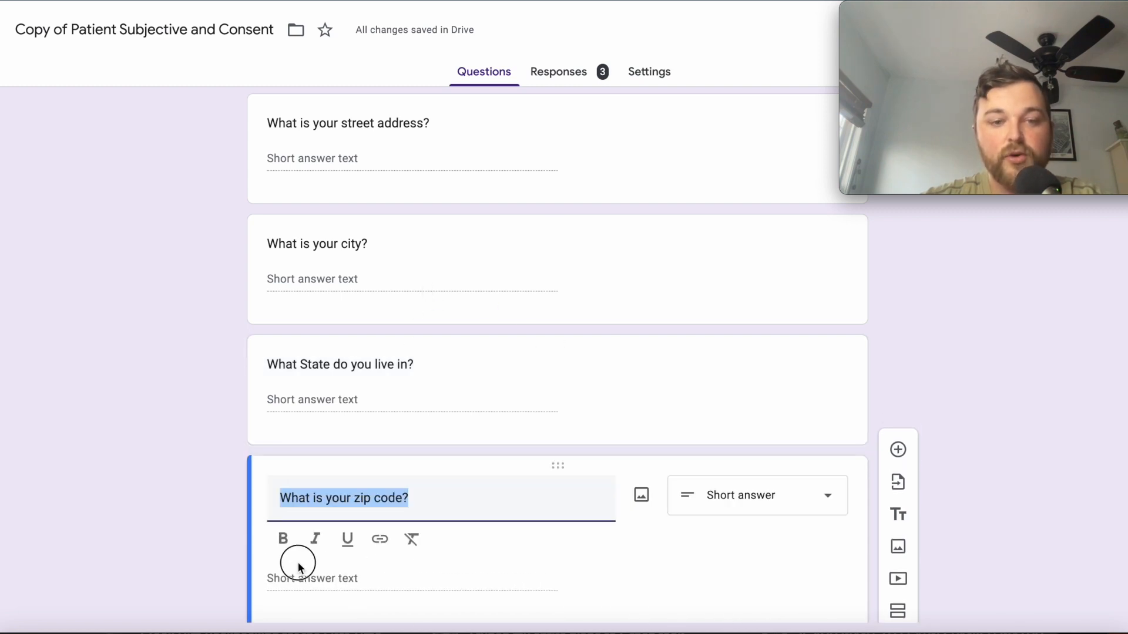
pyautogui.click(410, 498)
pyautogui.moveTo(403, 498); pyautogui.dragTo(356, 504)
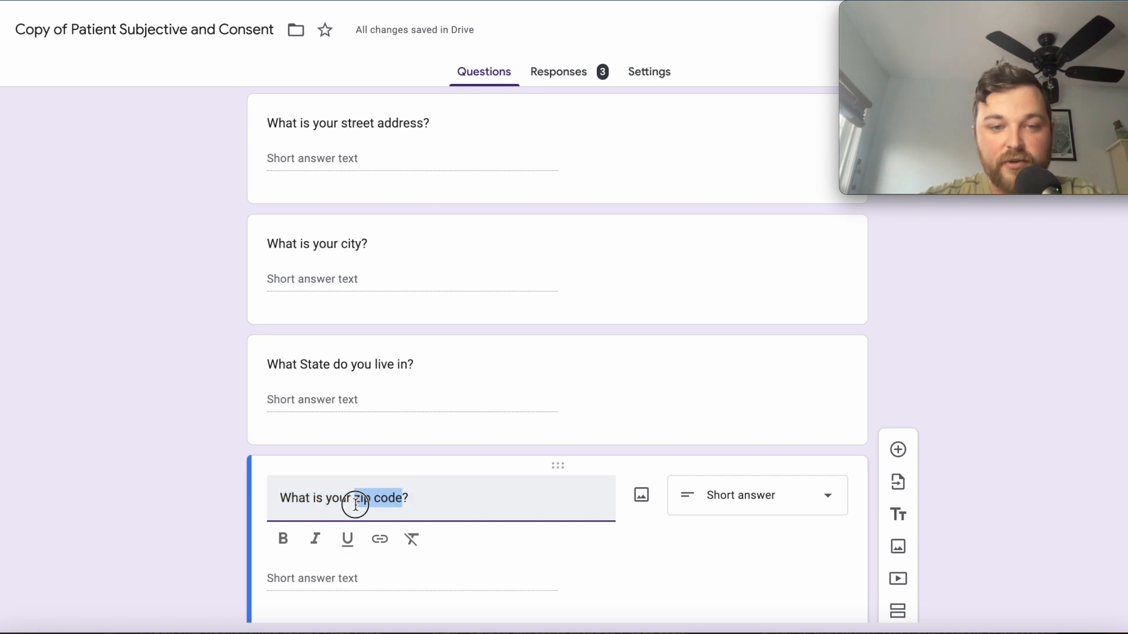
pyautogui.click(418, 365)
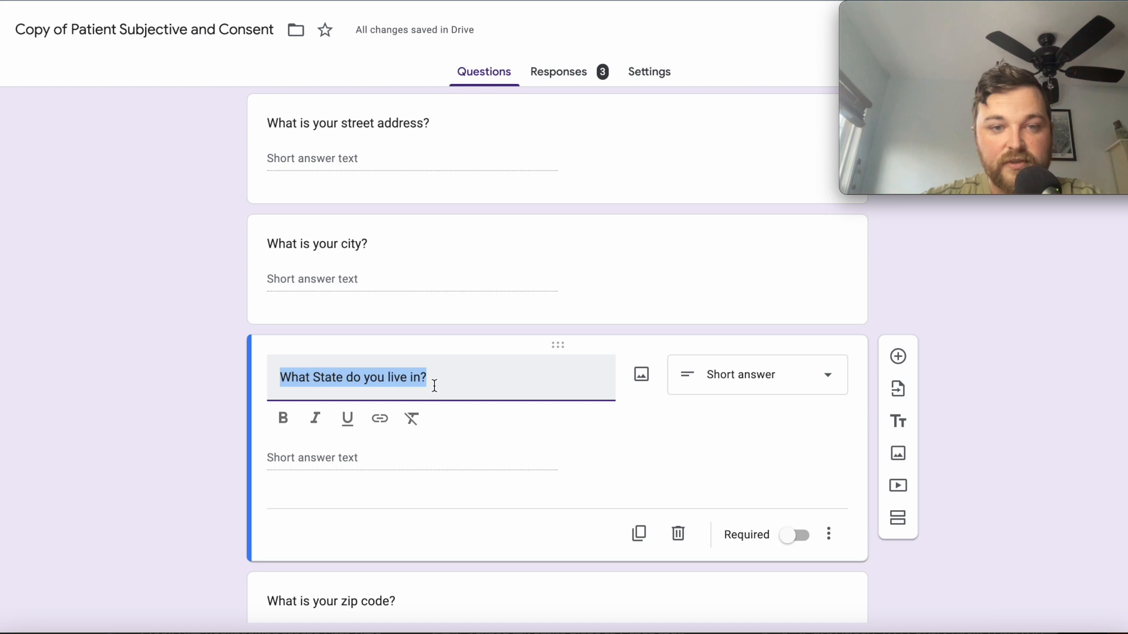
pyautogui.scroll(-2, 435, 385)
pyautogui.click(368, 526)
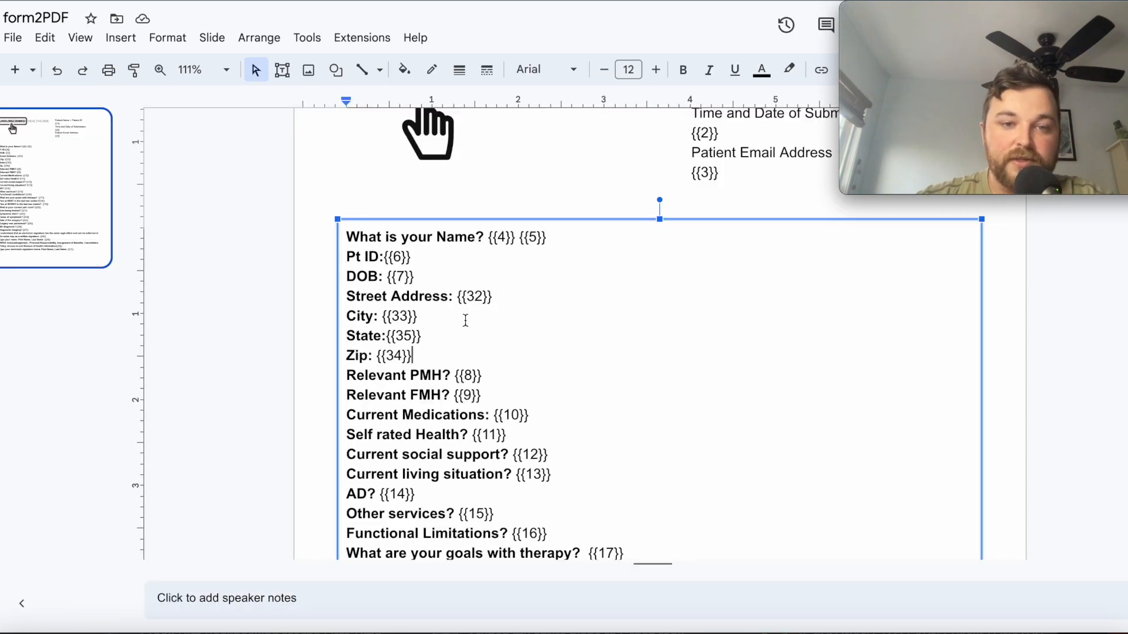
# Return to the form2PDF template and look through its question lines and placeholders down to the electronic signature.
pyautogui.scroll(-1, 450, 361)
pyautogui.scroll(-4, 441, 314)
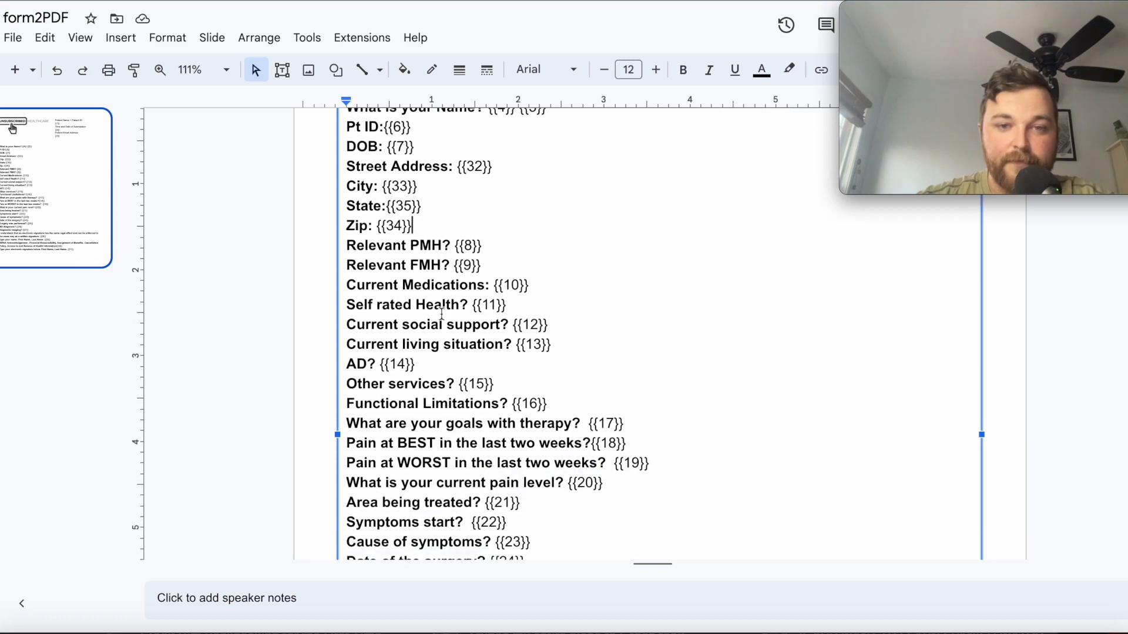
pyautogui.scroll(-3, 441, 315)
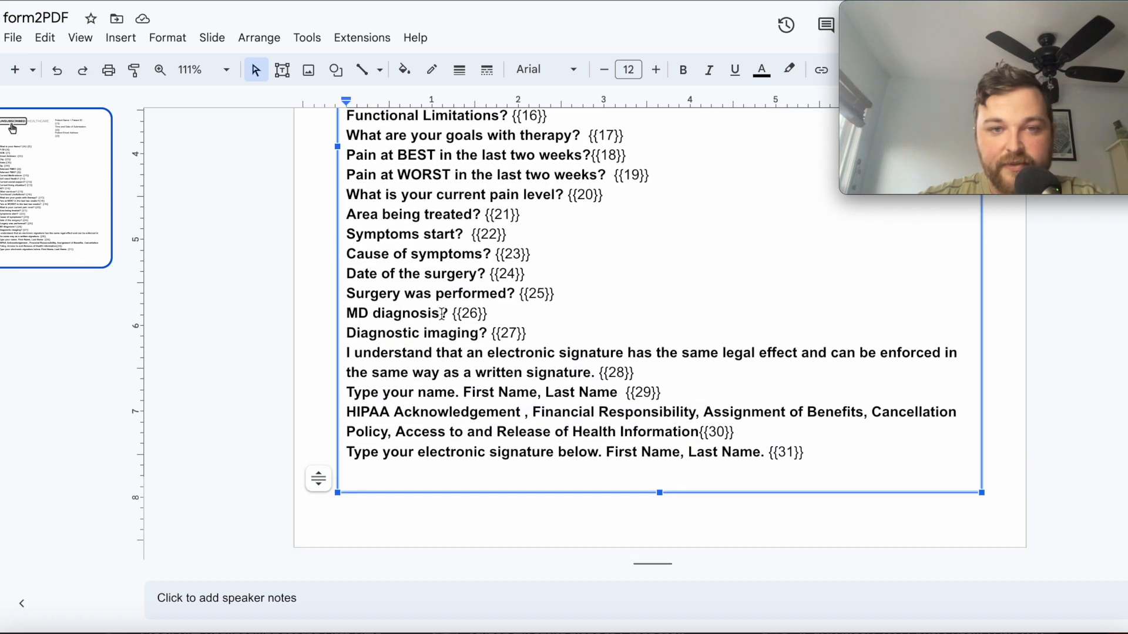
pyautogui.scroll(10, 442, 314)
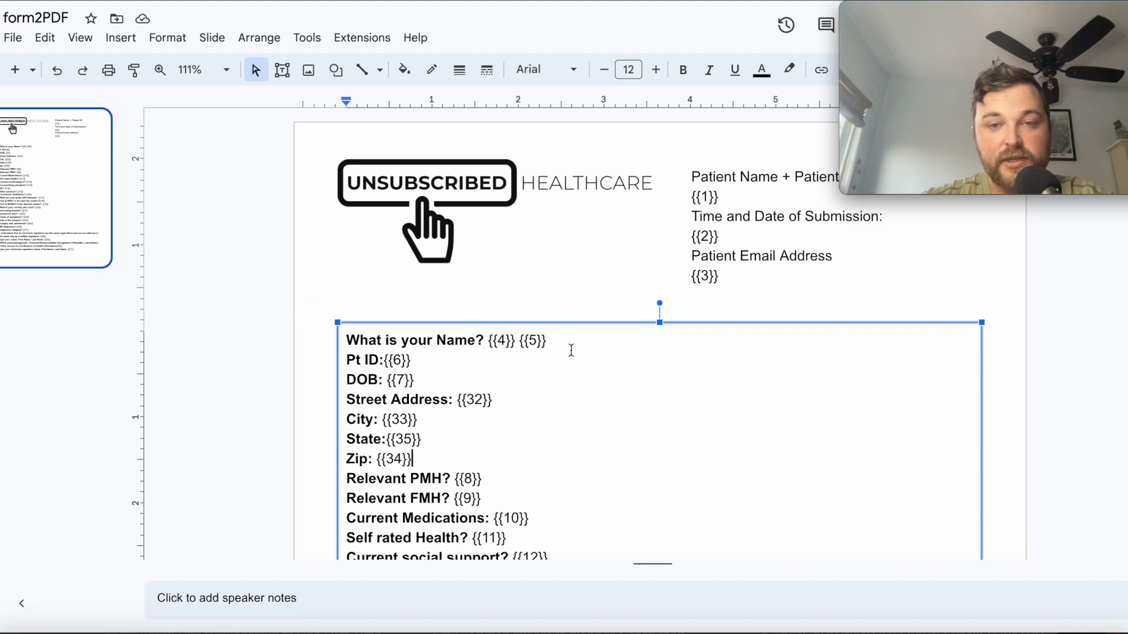
pyautogui.scroll(-6, 571, 351)
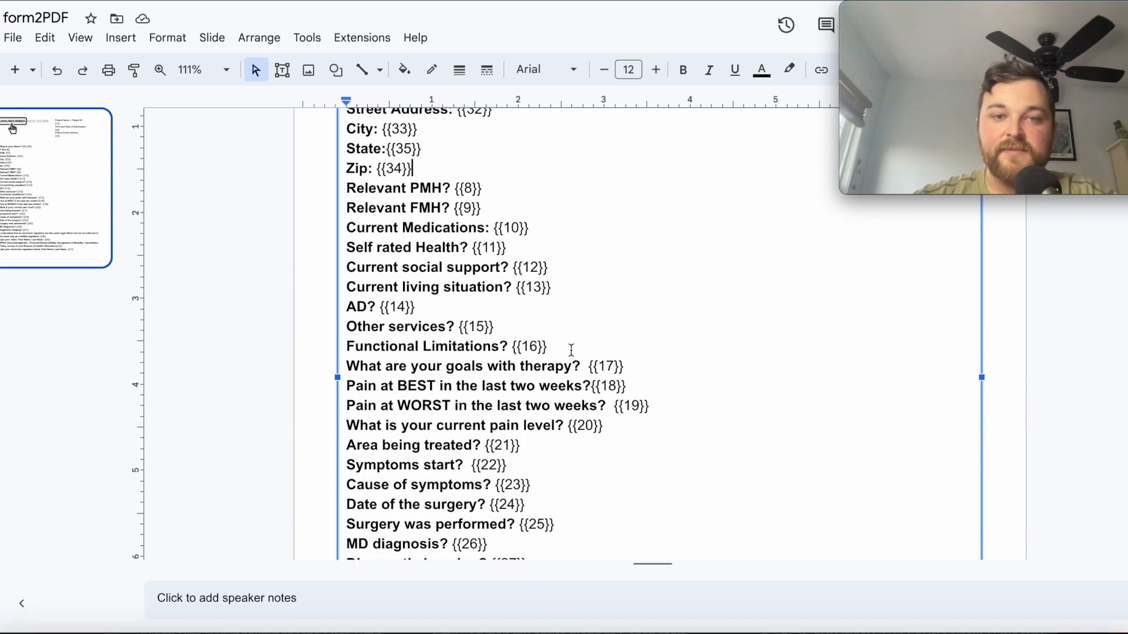
pyautogui.scroll(-3, 571, 351)
pyautogui.scroll(7, 571, 351)
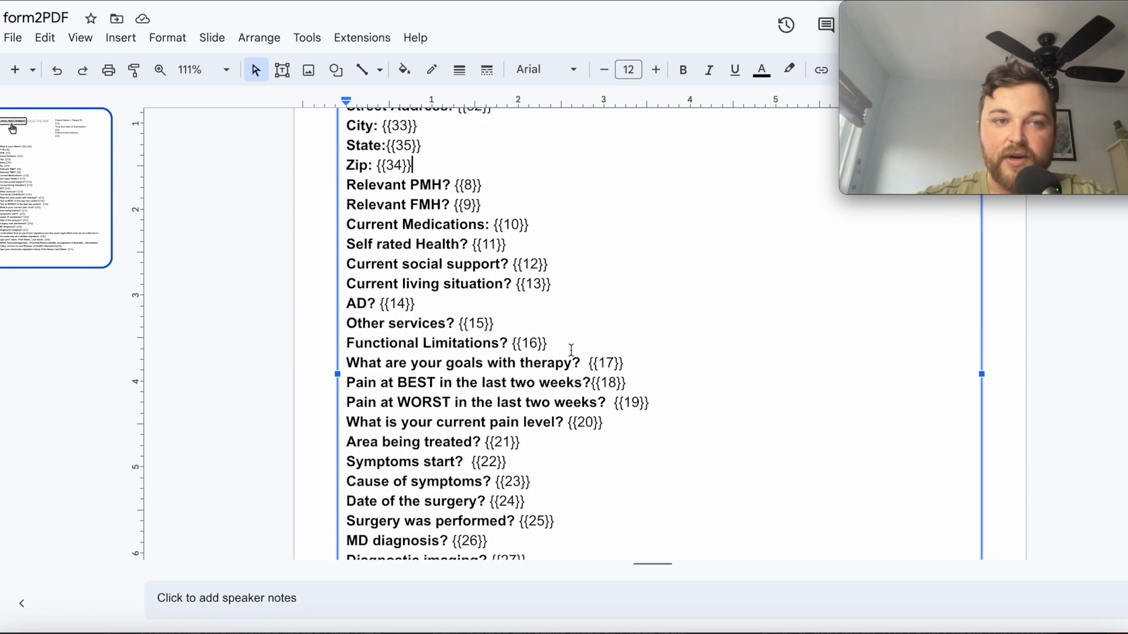
pyautogui.scroll(1, 571, 351)
pyautogui.scroll(2, 600, 335)
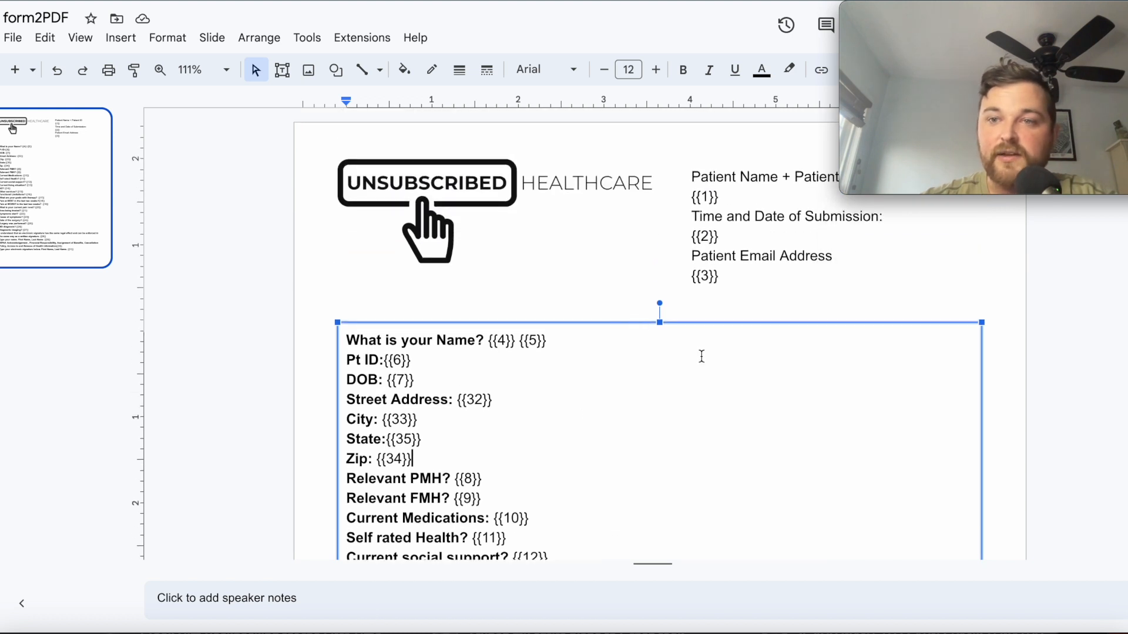
pyautogui.scroll(-3, 702, 357)
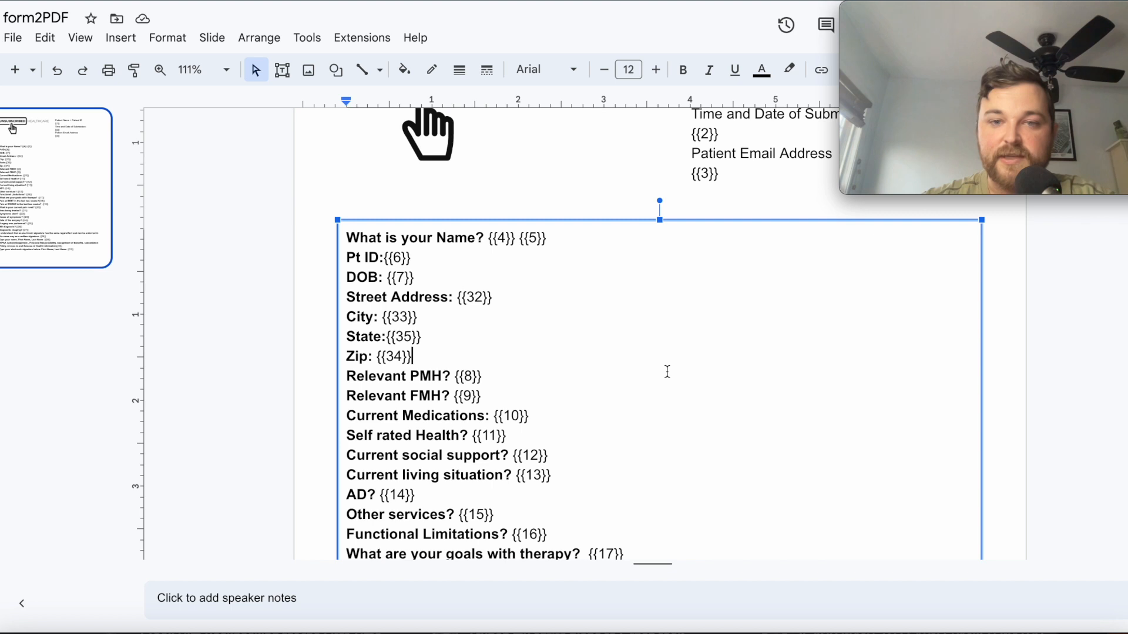
pyautogui.scroll(-2, 570, 315)
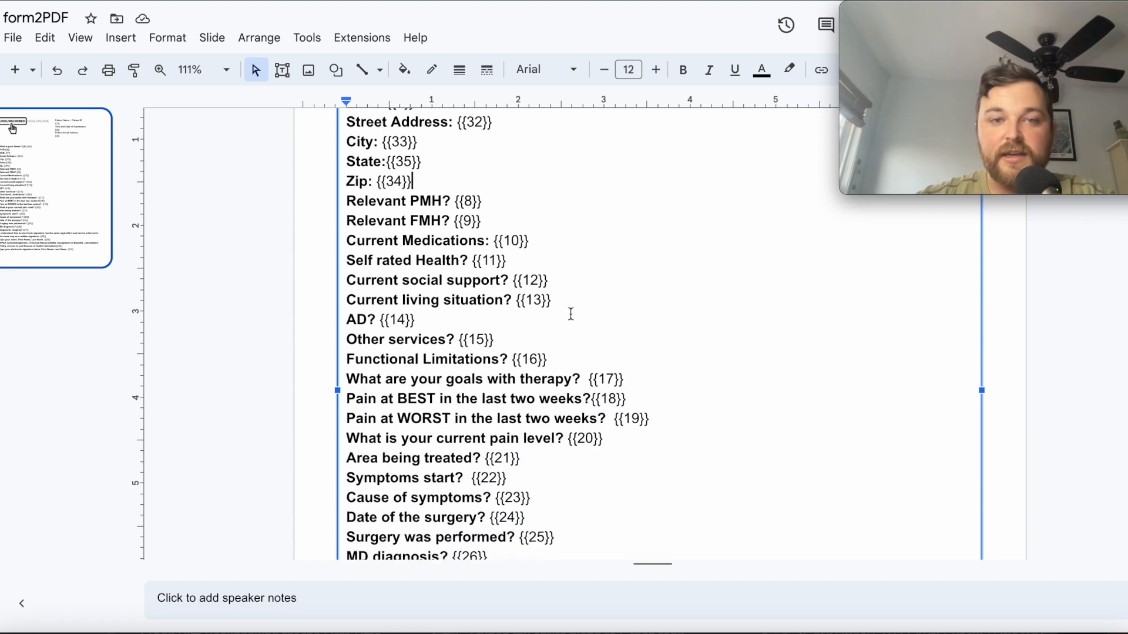
pyautogui.click(493, 224)
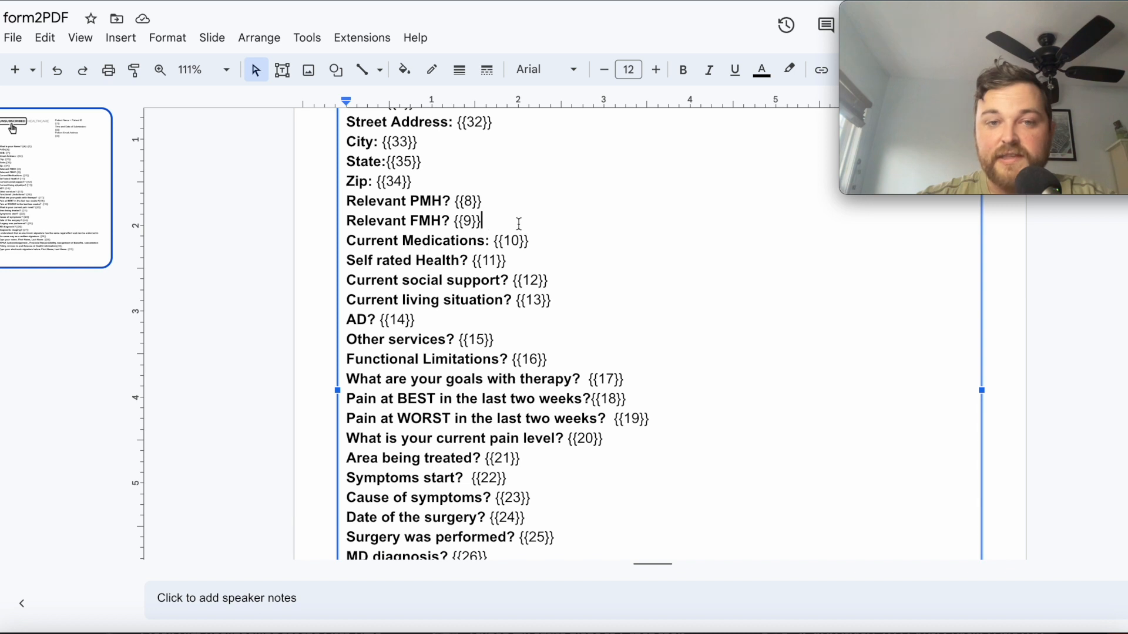
pyautogui.scroll(-4, 514, 207)
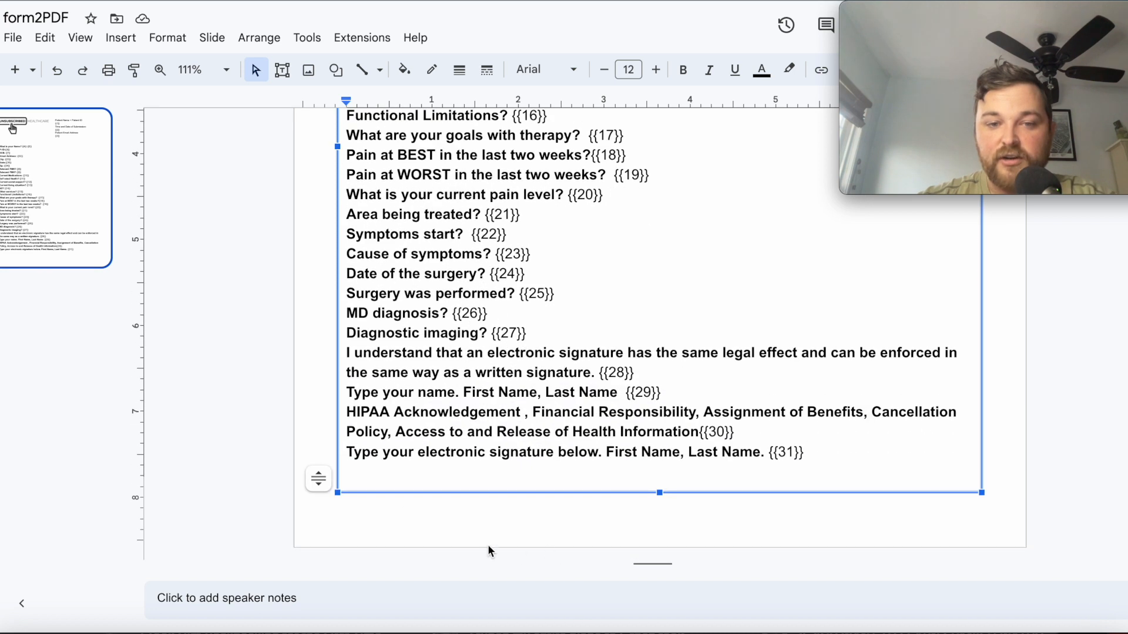
pyautogui.scroll(2, 544, 411)
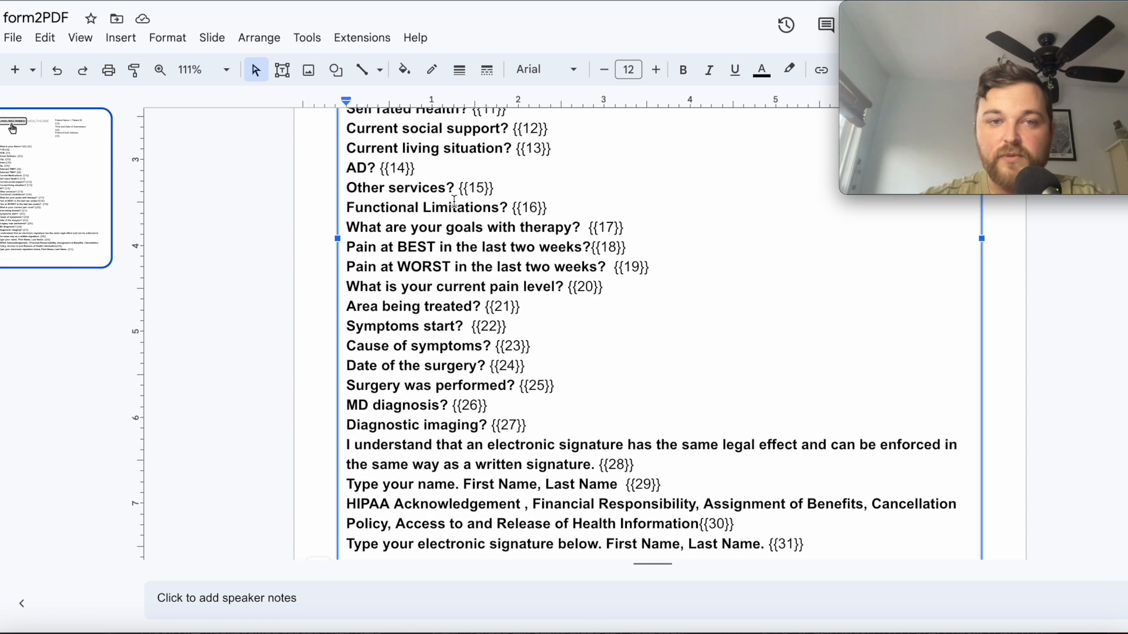
# Copy the lines from "What are your goals with therapy? {{17}}" through the {{31}} signature line, and delete them from the slide.
pyautogui.click(348, 181)
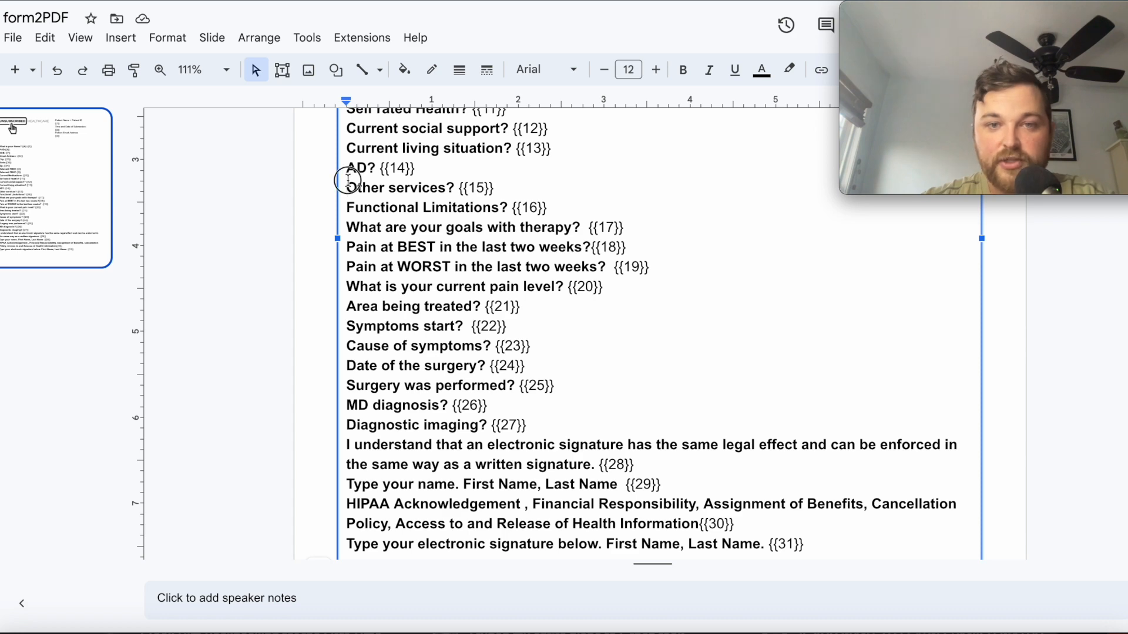
pyautogui.scroll(-1, 348, 224)
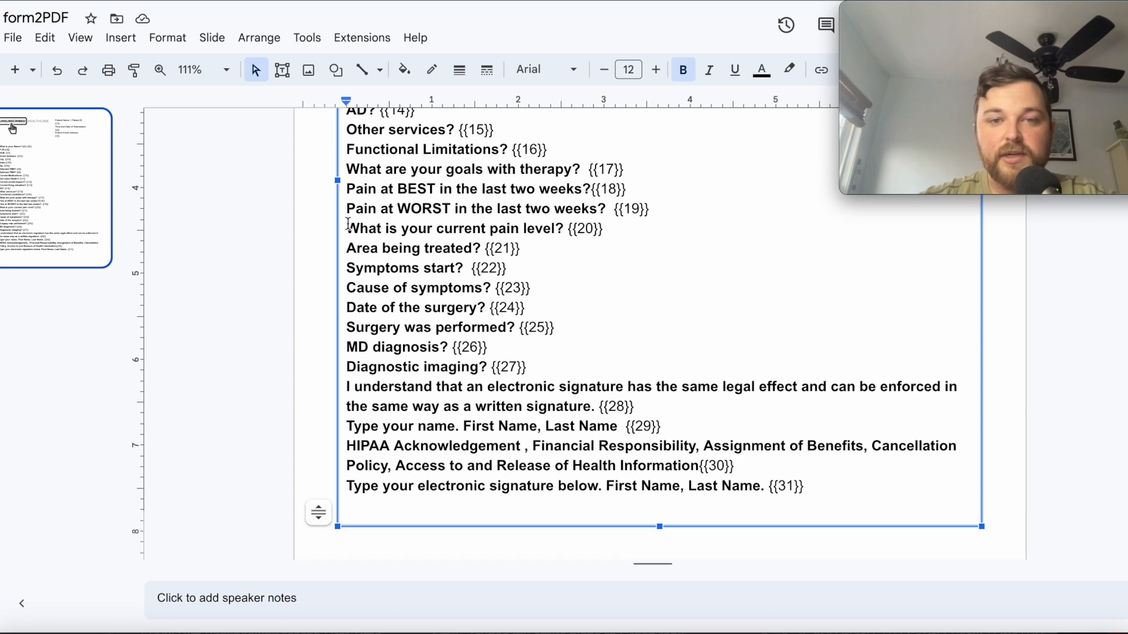
pyautogui.scroll(-1, 348, 223)
pyautogui.keyDown('shift'); pyautogui.click(851, 477); pyautogui.keyUp('shift')
pyautogui.hotkey('ctrl', 'c')
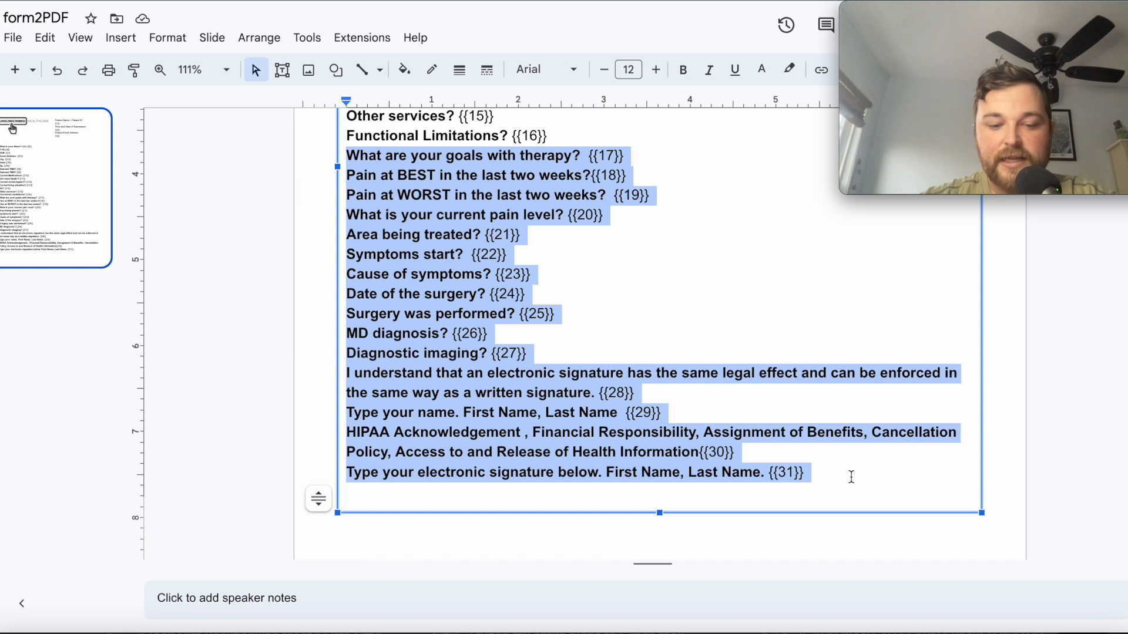
pyautogui.press('BackSpace')
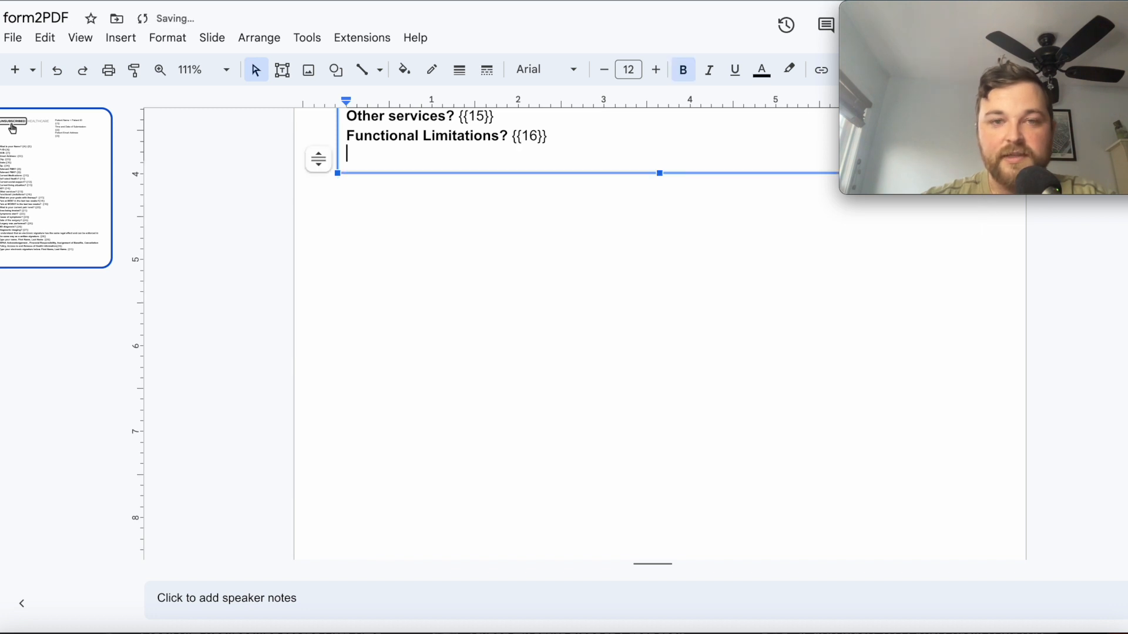
# Duplicate the slide and replace the duplicate's question lines with the copied {{17}} through {{31}} lines, removing the leftover blank line.
pyautogui.rightClick(90, 208)
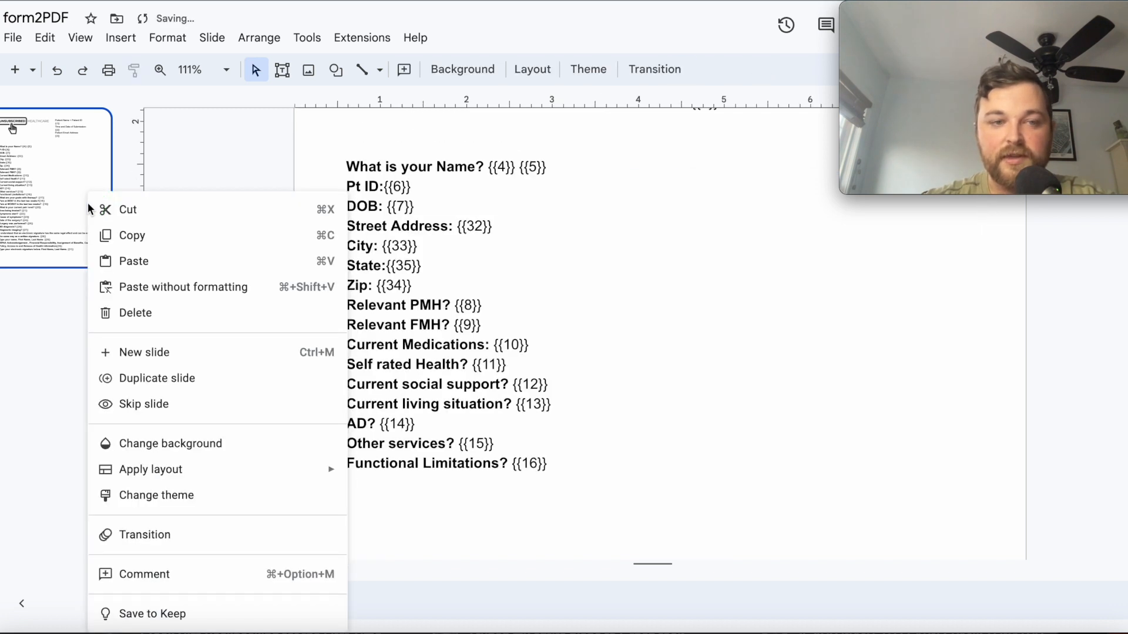
pyautogui.click(158, 378)
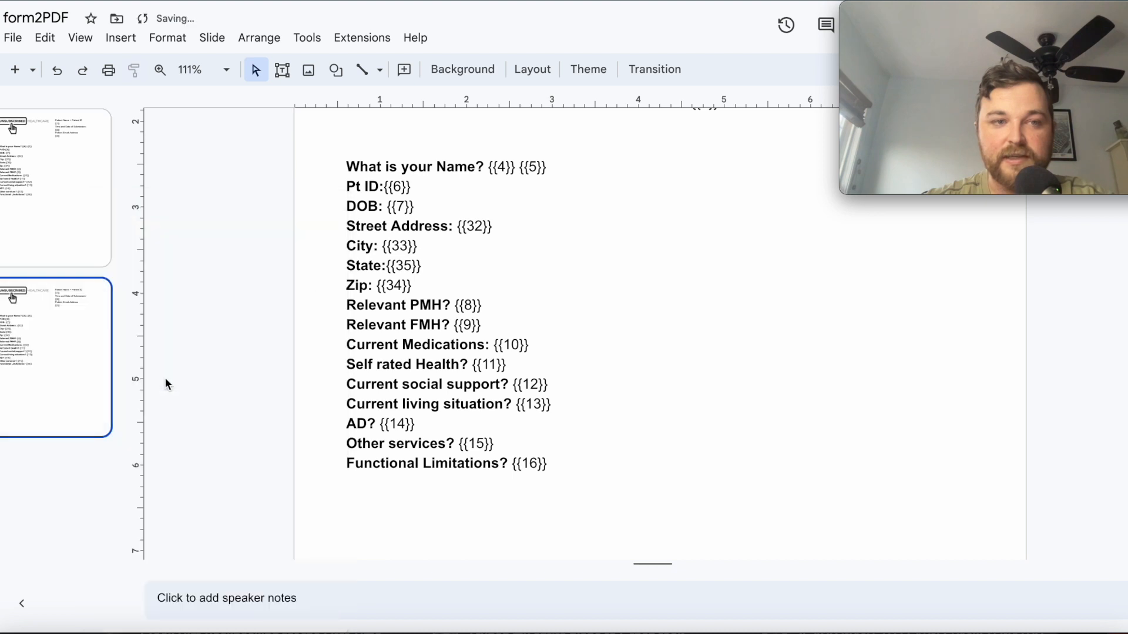
pyautogui.click(537, 490)
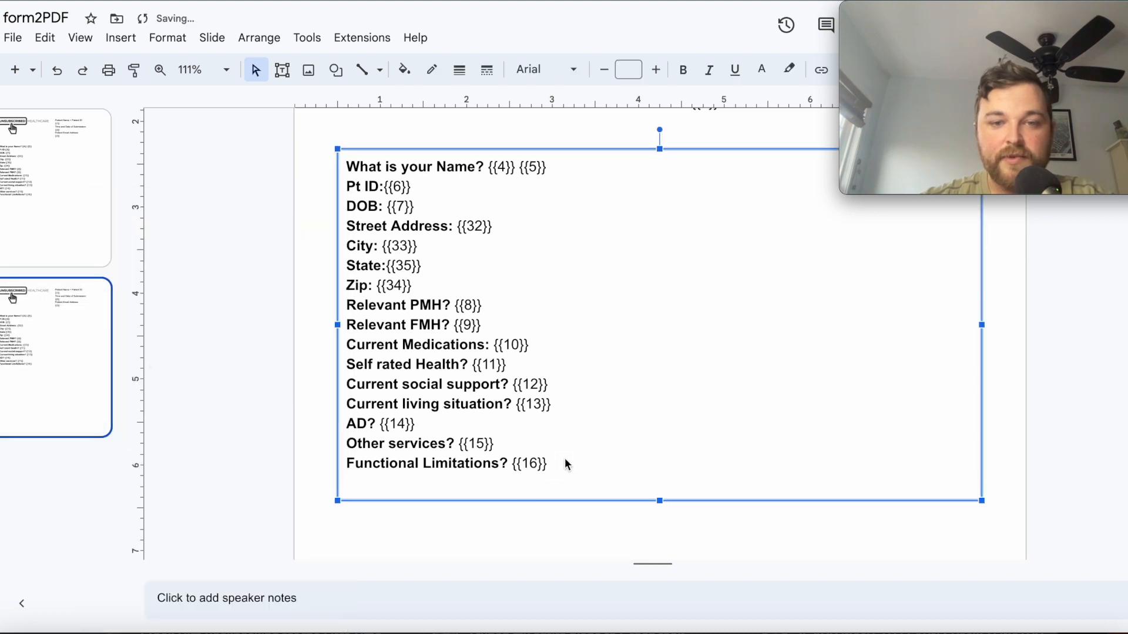
pyautogui.moveTo(565, 462); pyautogui.dragTo(348, 167)
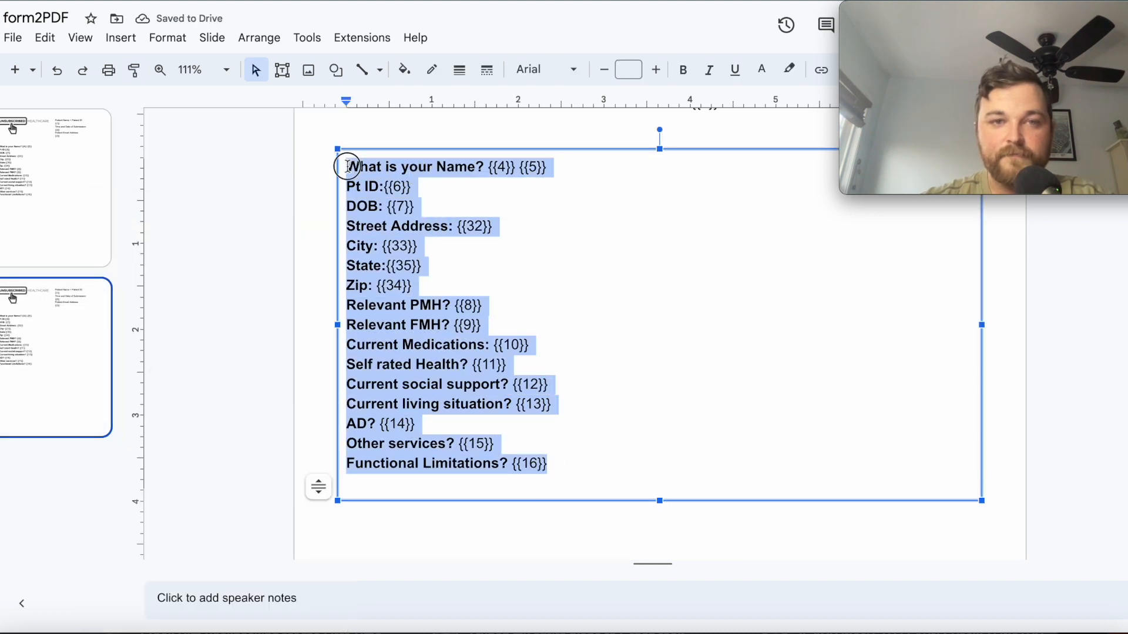
pyautogui.hotkey('ctrl', 'v')
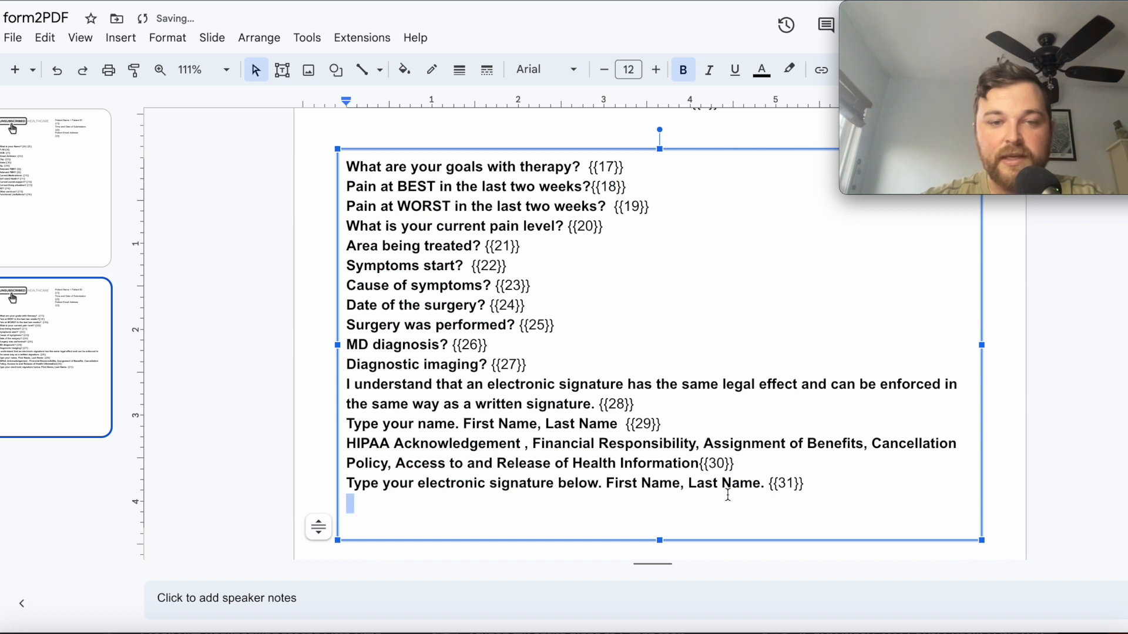
pyautogui.press('BackSpace')
# Review the question lines, header and remaining space on both slides of the form2PDF template.
pyautogui.scroll(-2, 667, 449)
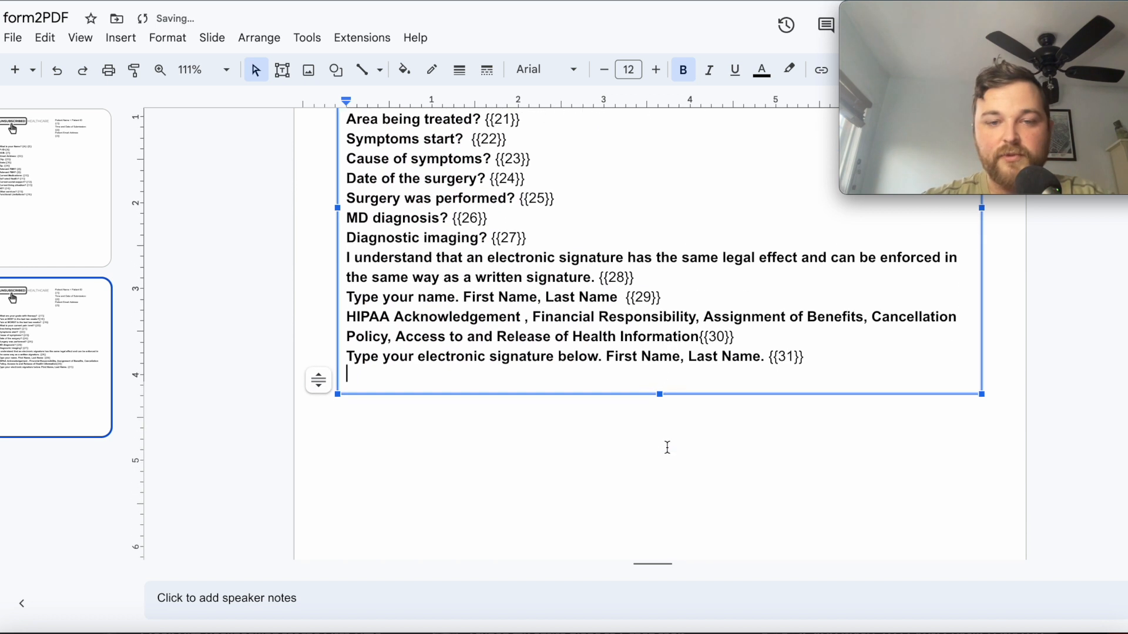
pyautogui.scroll(2, 626, 351)
pyautogui.scroll(-3, 627, 351)
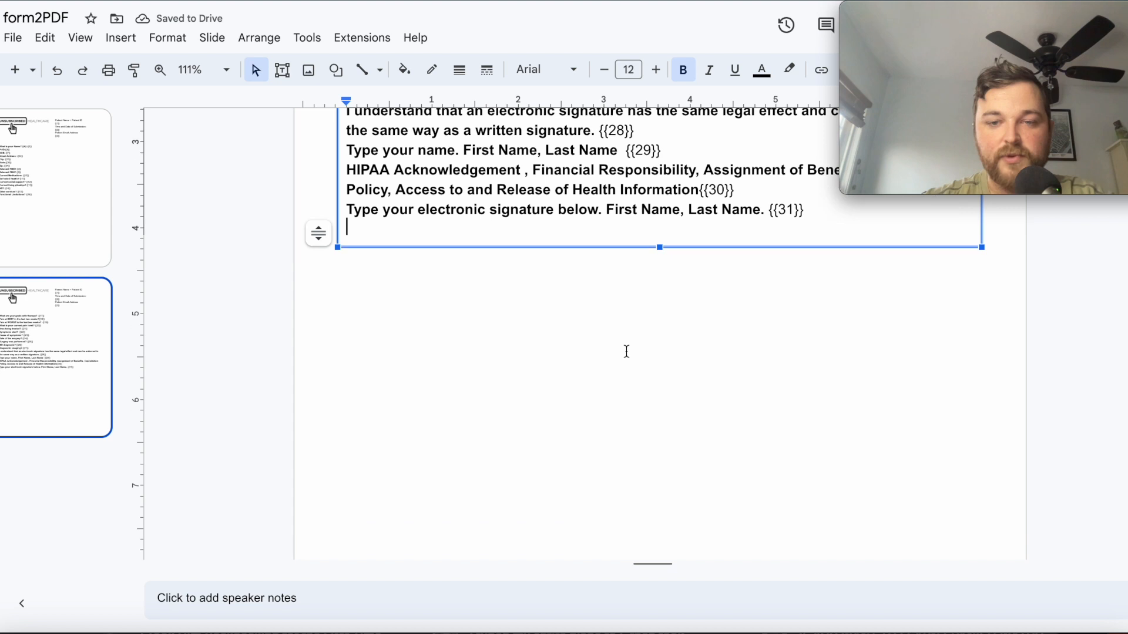
pyautogui.scroll(5, 626, 351)
pyautogui.scroll(4, 626, 351)
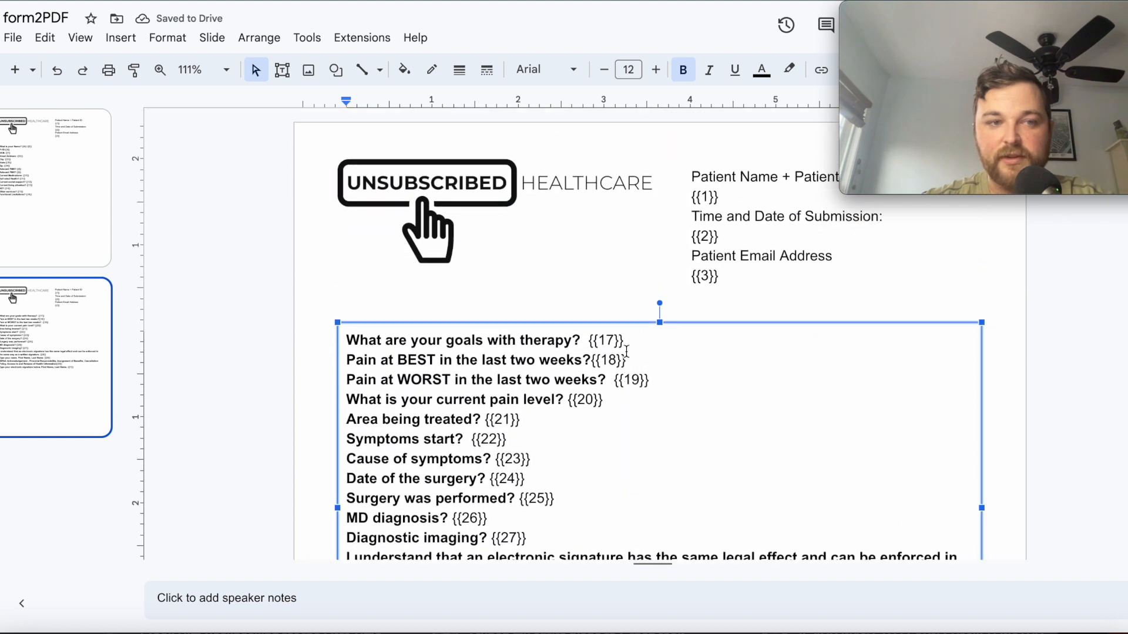
pyautogui.press('Escape')
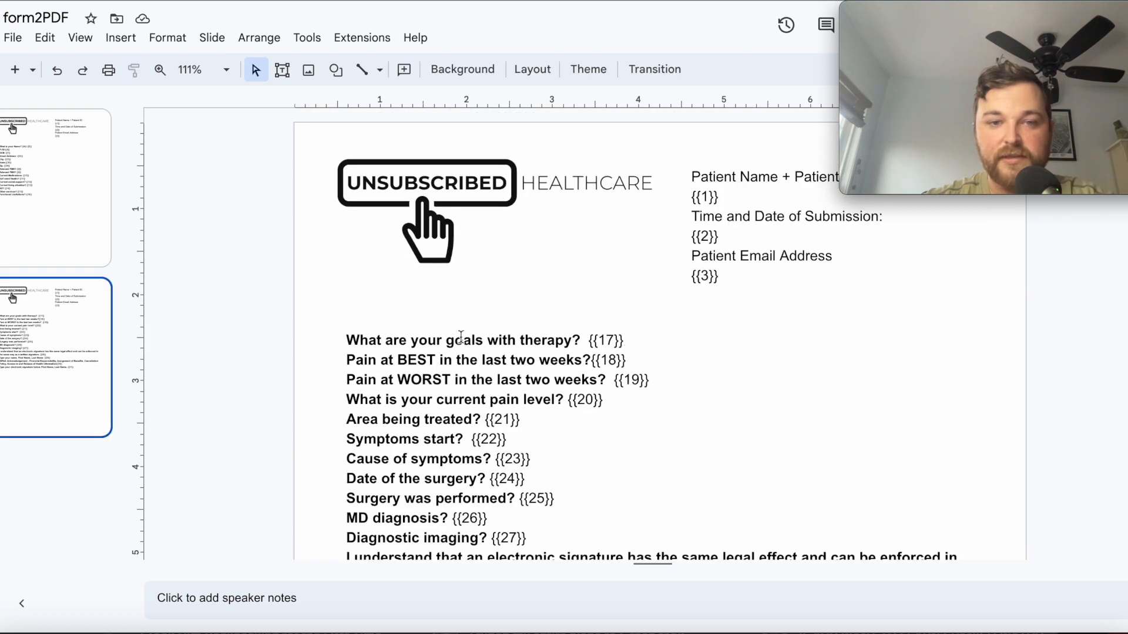
pyautogui.scroll(-2, 552, 397)
pyautogui.scroll(-3, 552, 397)
pyautogui.click(13, 175)
pyautogui.scroll(5, 425, 327)
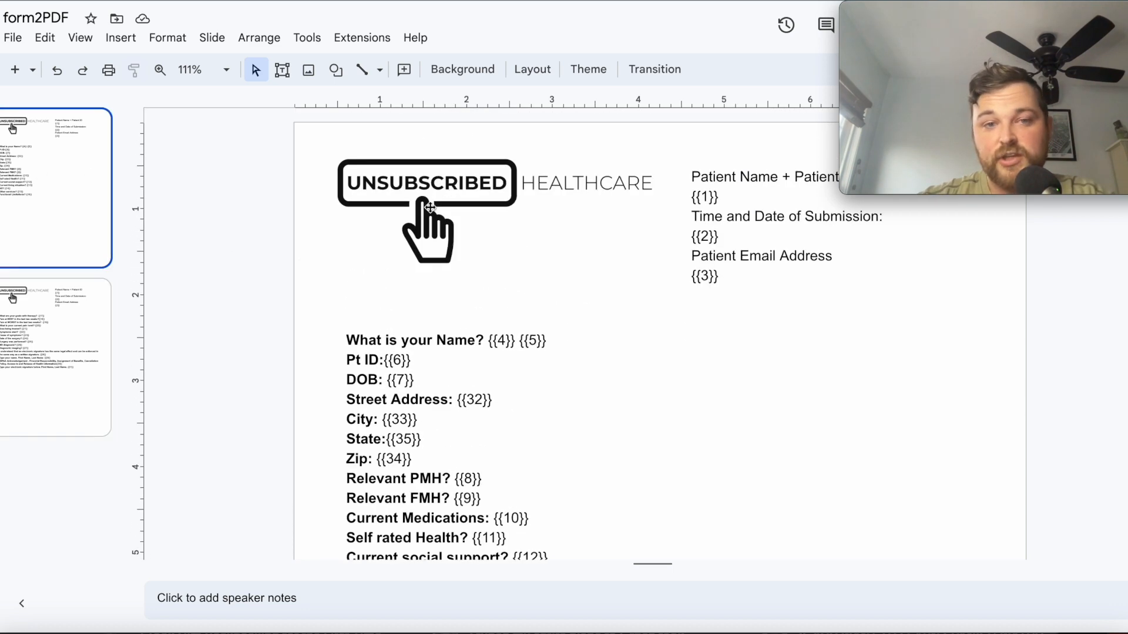
pyautogui.scroll(-7, 652, 345)
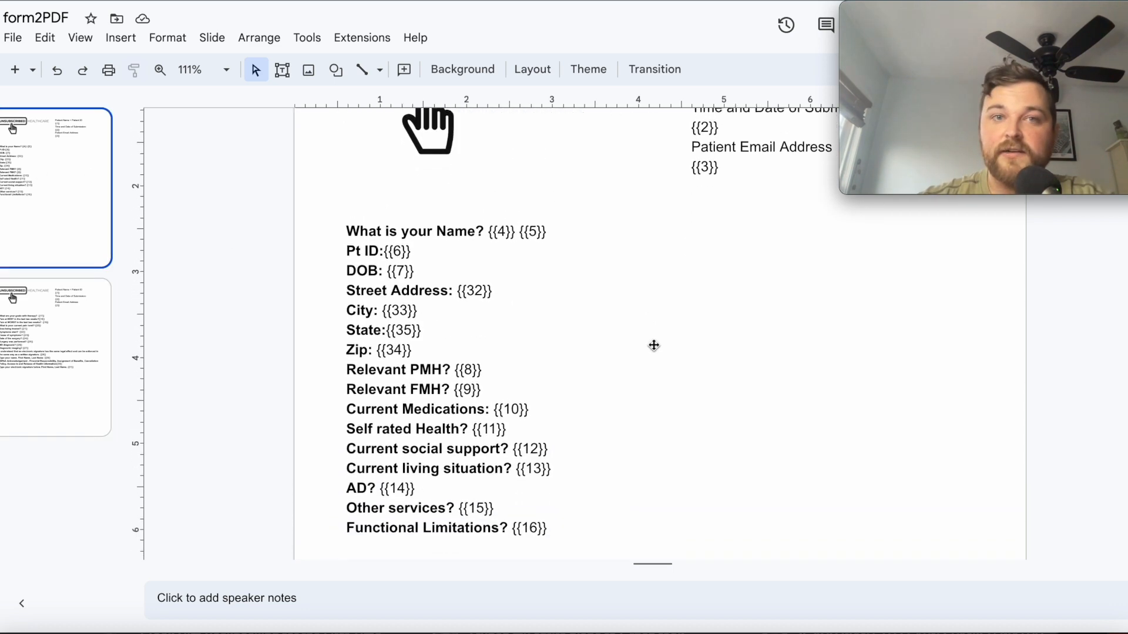
pyautogui.scroll(5, 600, 274)
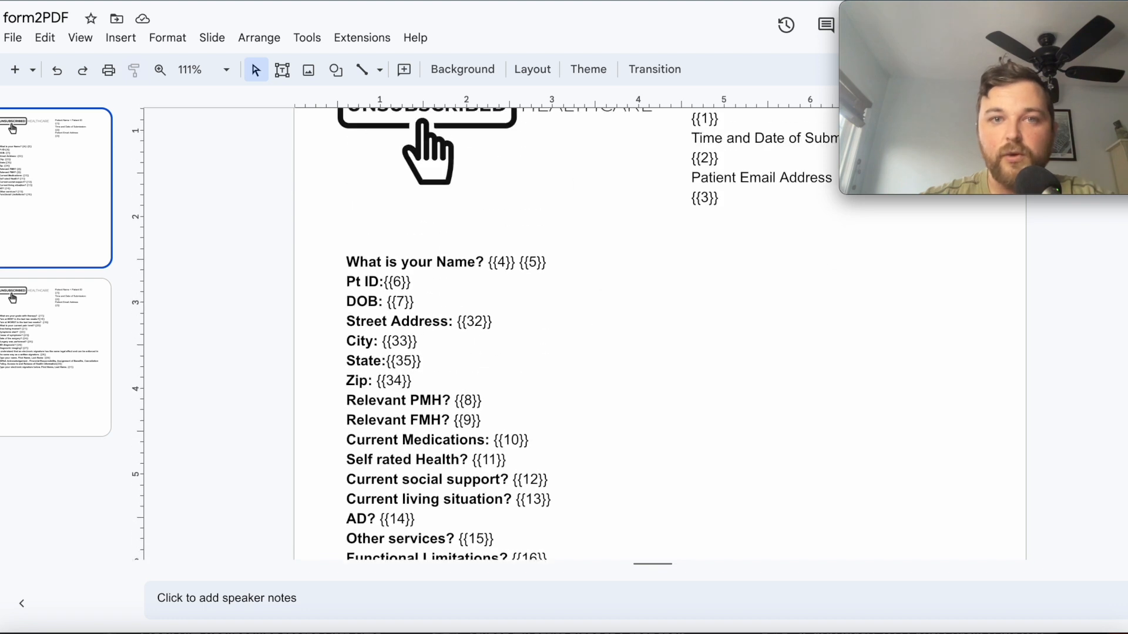
# Switch to the PT DATA Center 1.8 spreadsheet and open the Pt Subjective sheet.
pyautogui.click(470, 1)
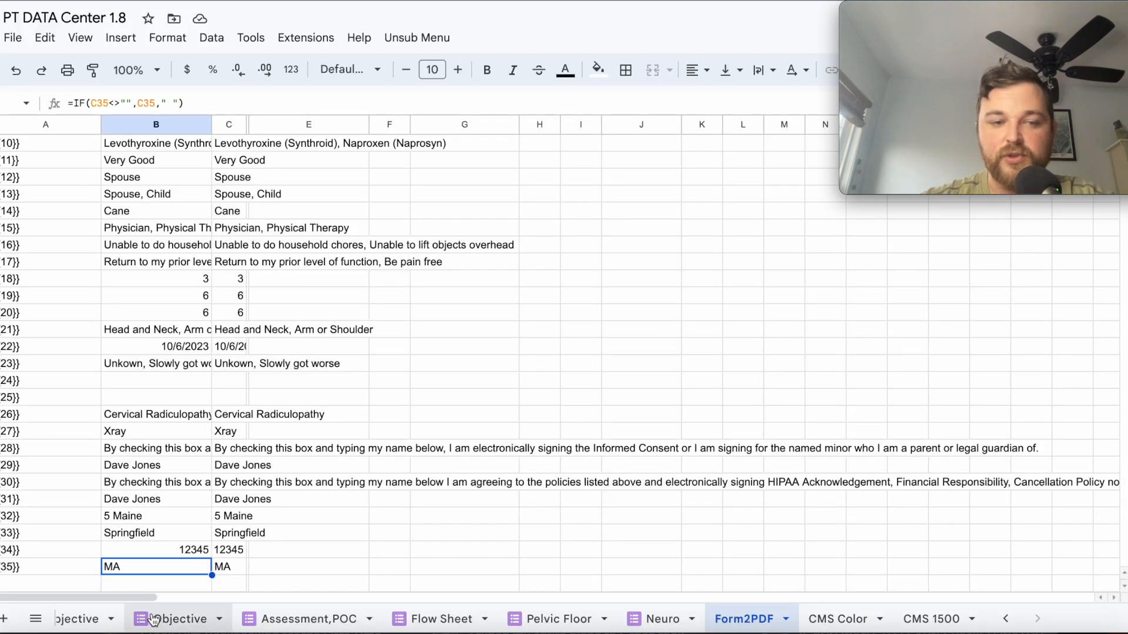
pyautogui.hscroll(-10, 154, 620)
pyautogui.hscroll(-3, 154, 619)
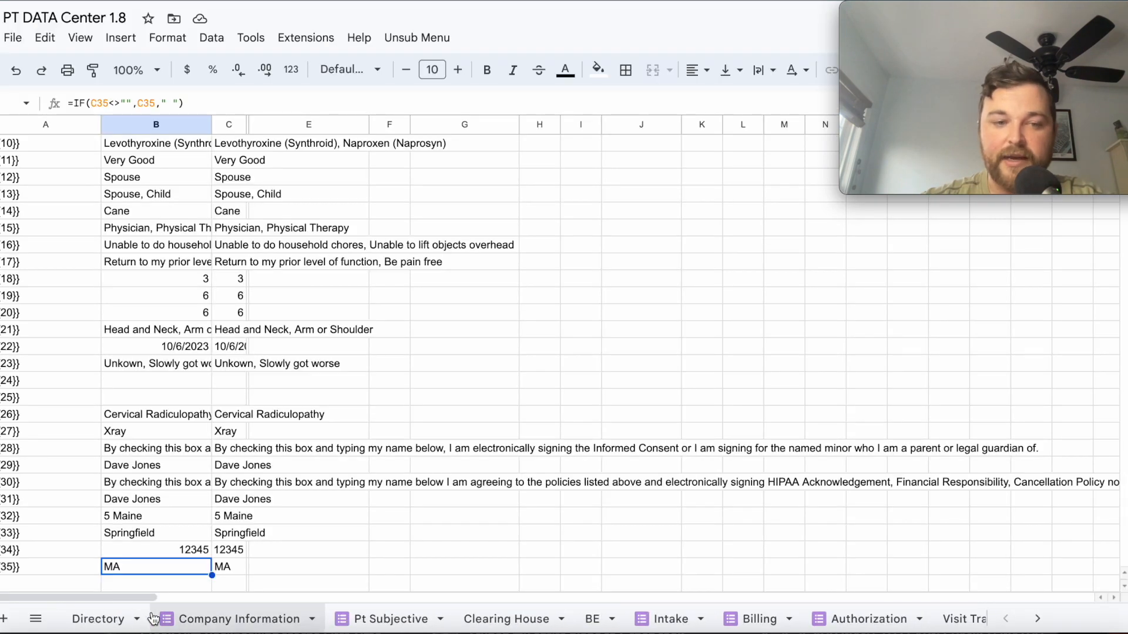
pyautogui.click(383, 619)
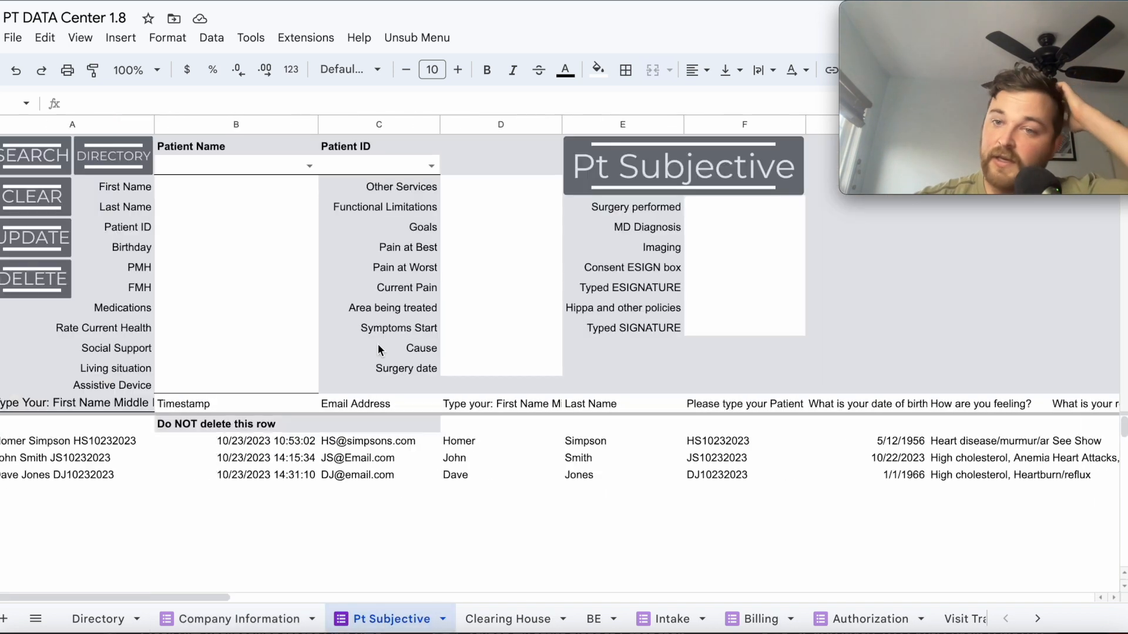
# Examine the Pt Subjective answer cells from Surgery performed to Typed SIGNATURE and the unused cells beneath them.
pyautogui.click(732, 362)
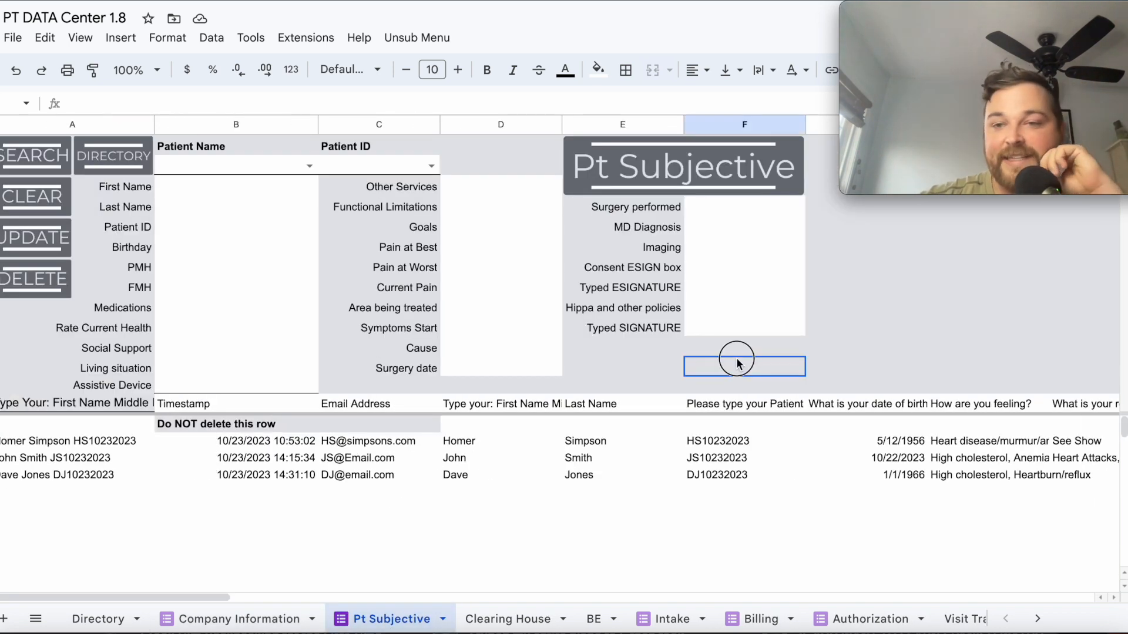
pyautogui.click(729, 349)
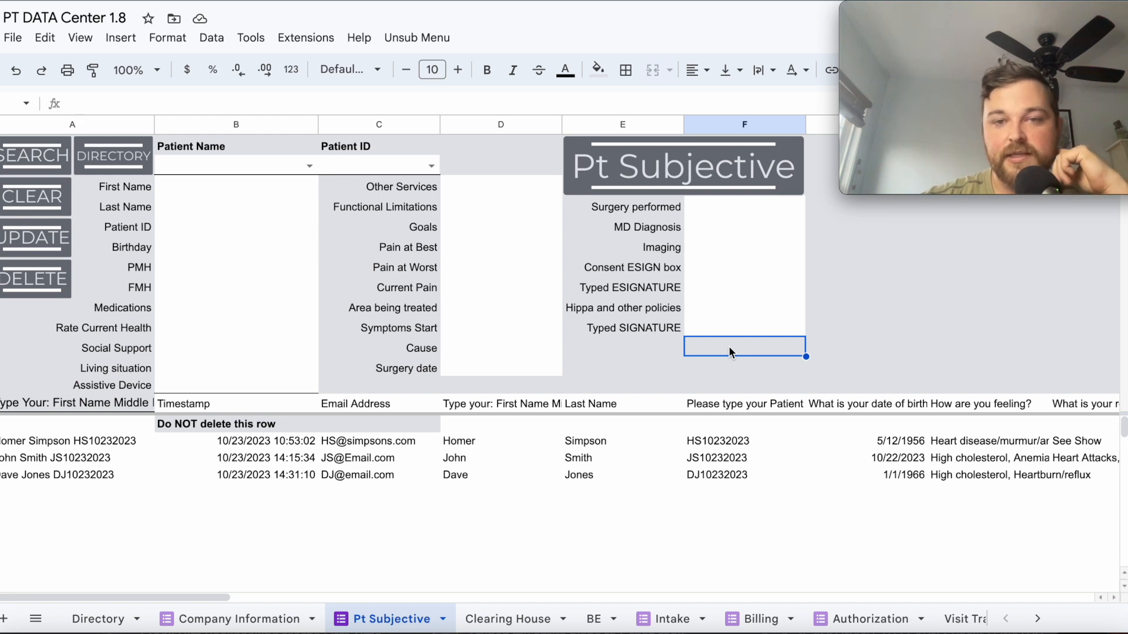
pyautogui.click(730, 320)
pyautogui.press('Up')
pyautogui.press('Up')
pyautogui.press('Up')
pyautogui.press('Up')
pyautogui.press('Up')
pyautogui.press('Up')
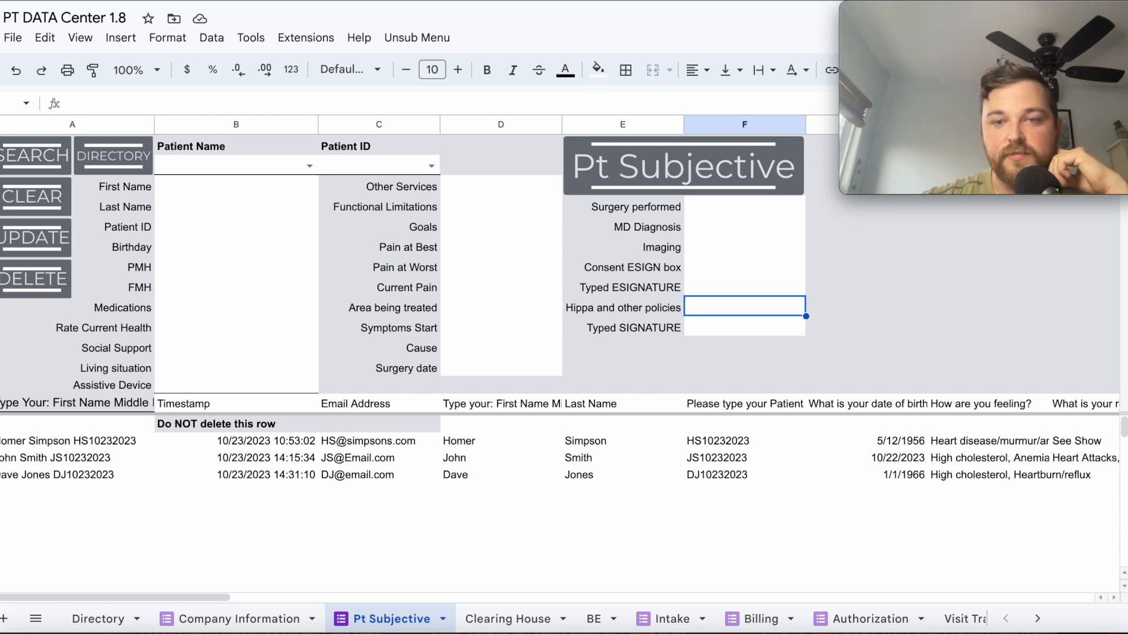
pyautogui.press('Down')
pyautogui.press('Down')
pyautogui.press('Down')
pyautogui.press('Down')
pyautogui.press('Down')
pyautogui.press('Down')
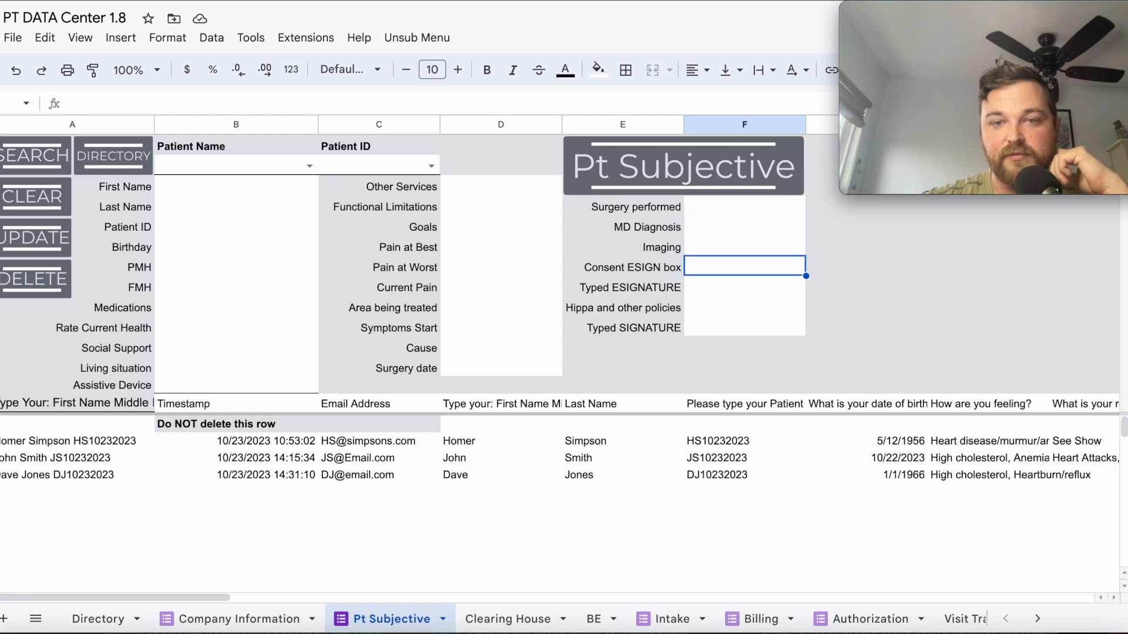
pyautogui.press('Down')
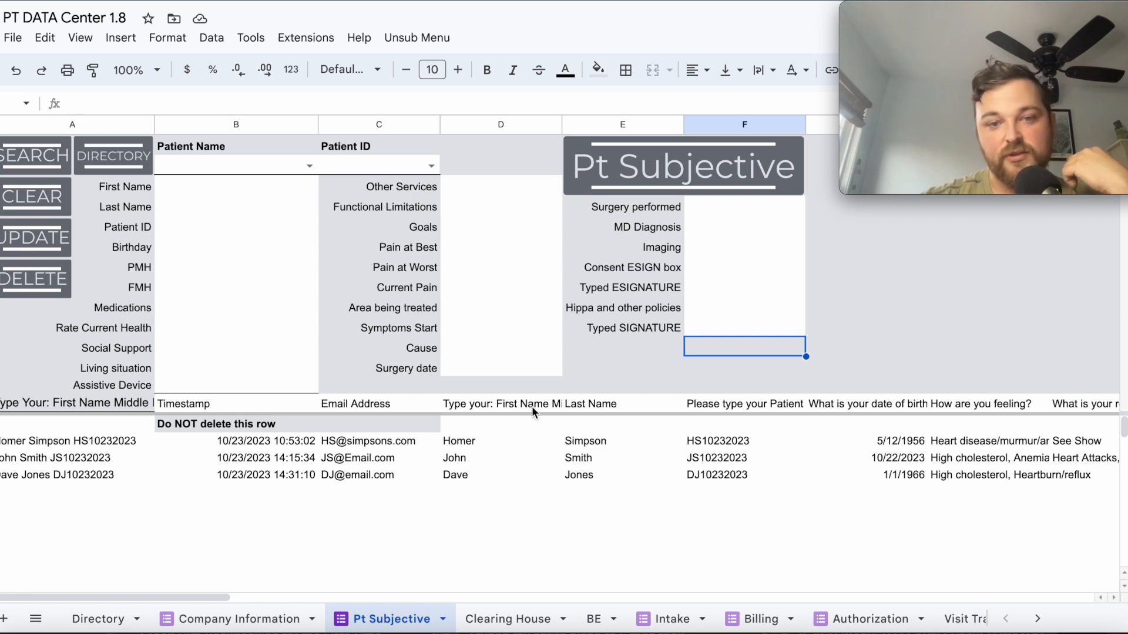
# Relabel the PMH field in the patient lookup area as "How are you feeling?", matching the header of the corresponding response column.
pyautogui.click(780, 402)
pyautogui.click(975, 404)
pyautogui.hscroll(5, 976, 404)
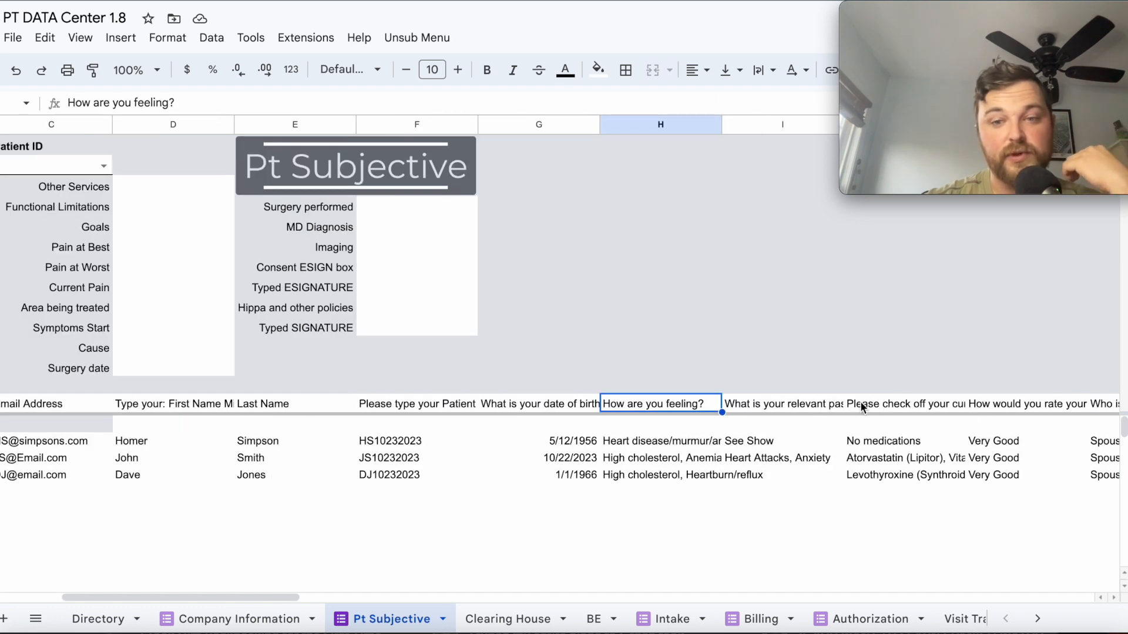
pyautogui.hscroll(-5, 860, 400)
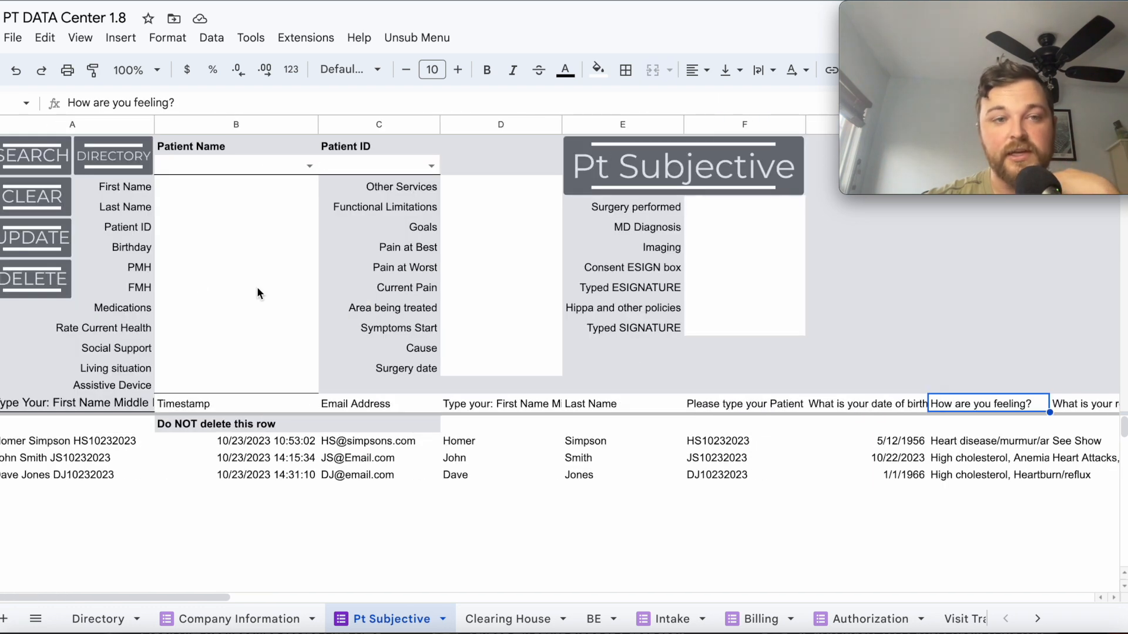
pyautogui.click(137, 270)
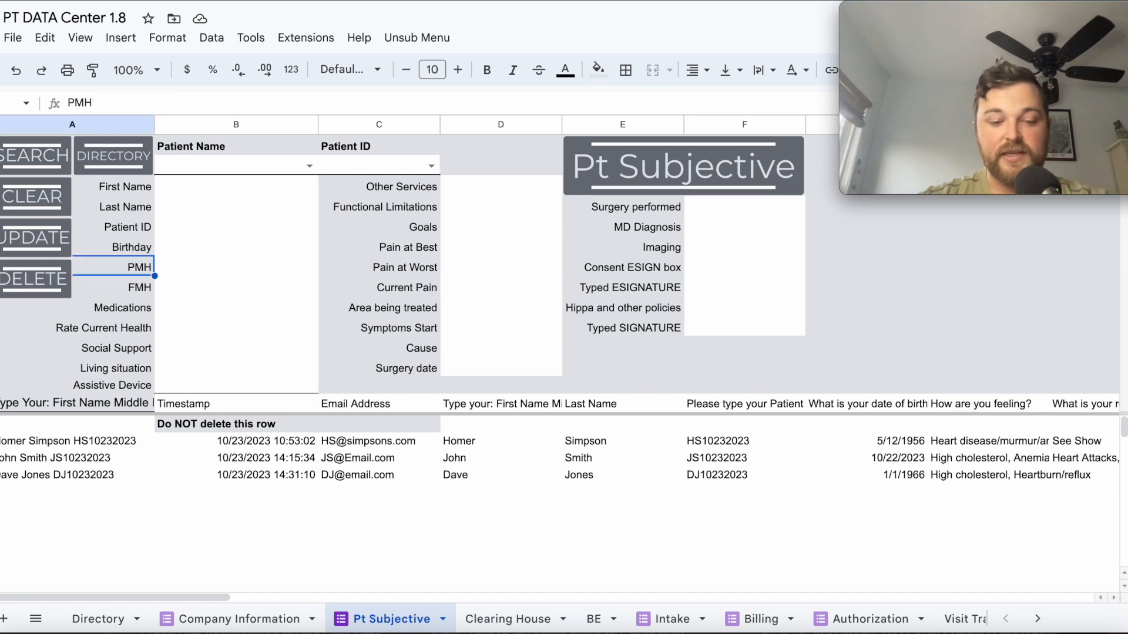
pyautogui.write('How are yo')
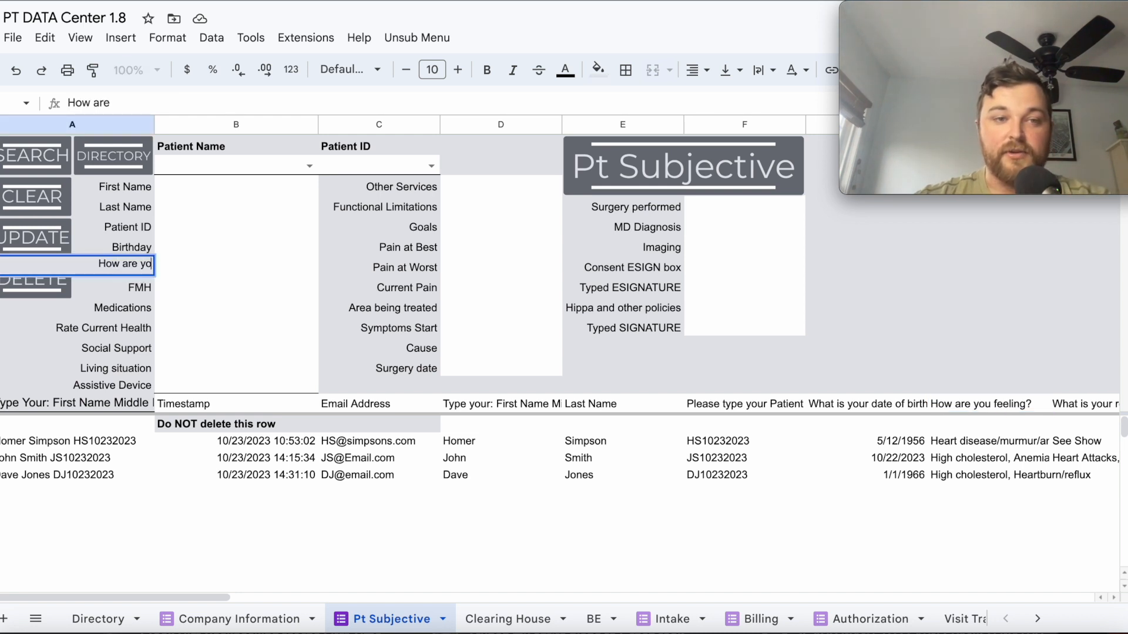
pyautogui.write('u feeling?')
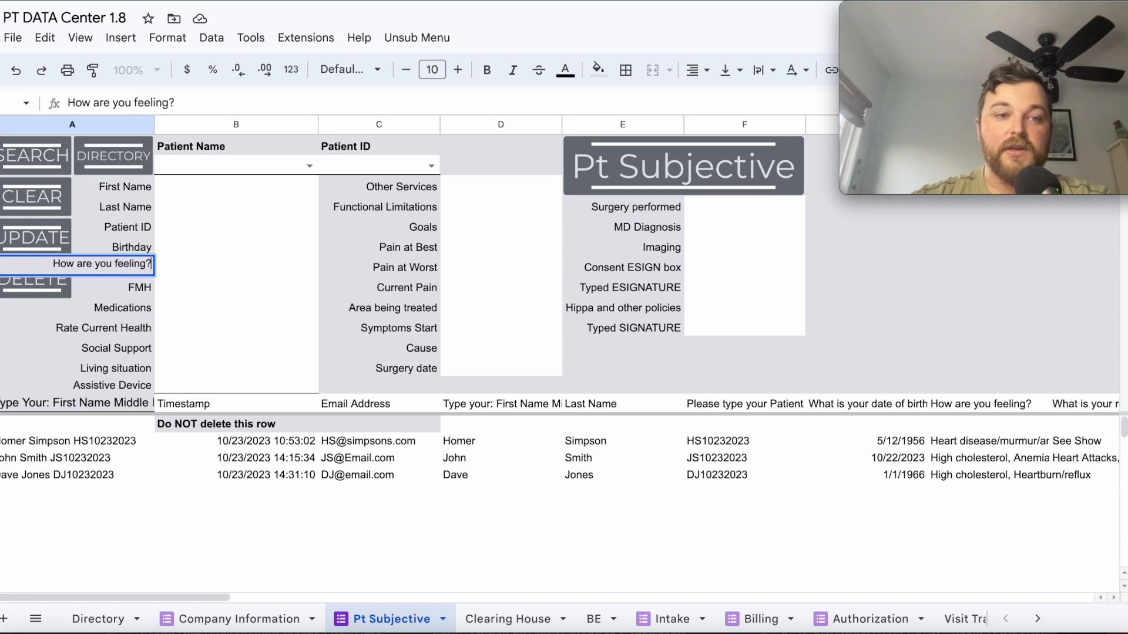
pyautogui.click(346, 306)
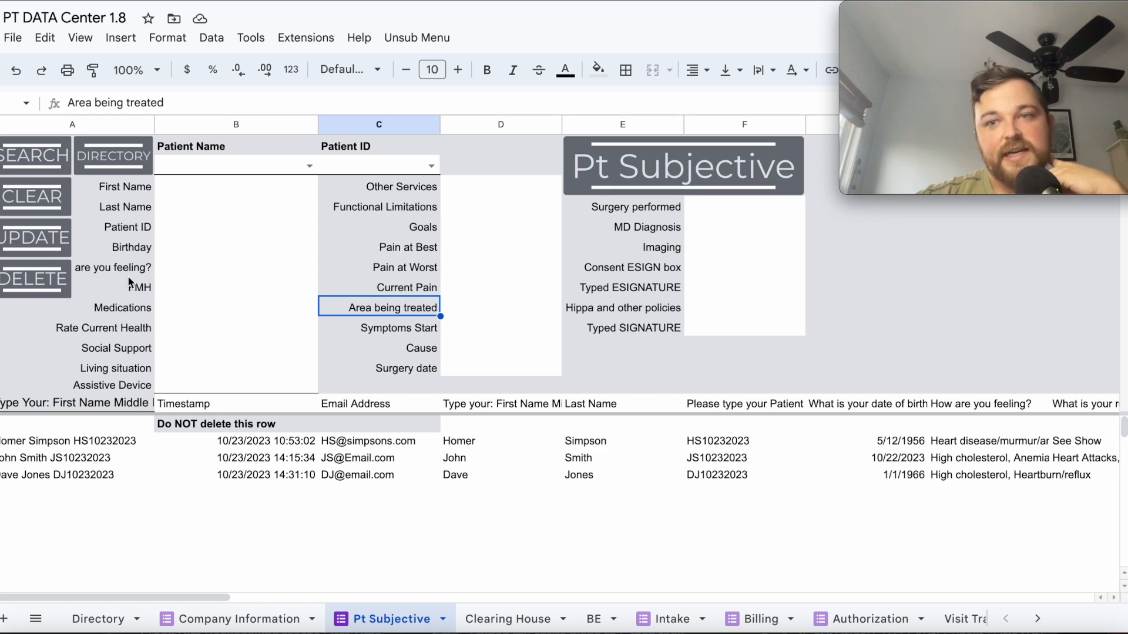
pyautogui.click(969, 406)
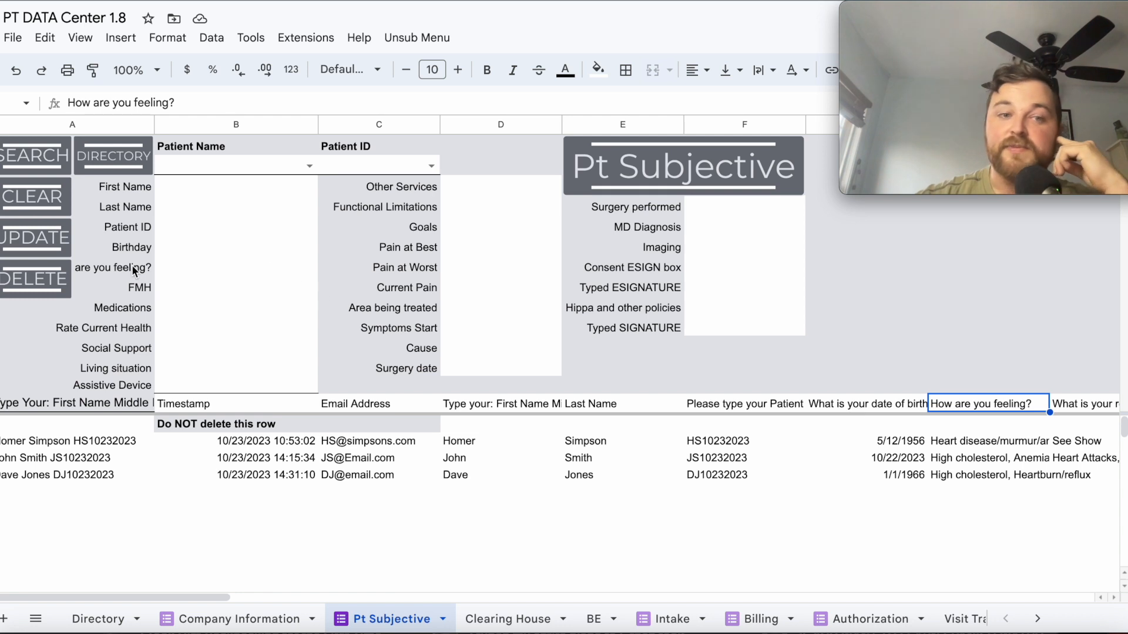